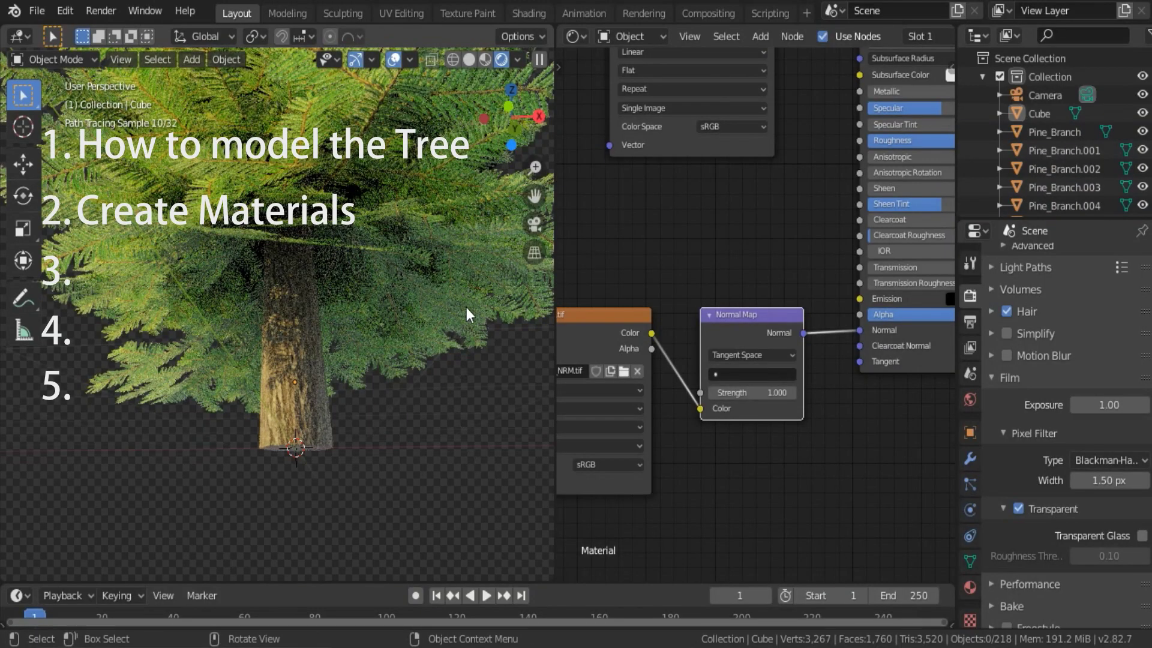
Delete the default light from the scene.
key("r")
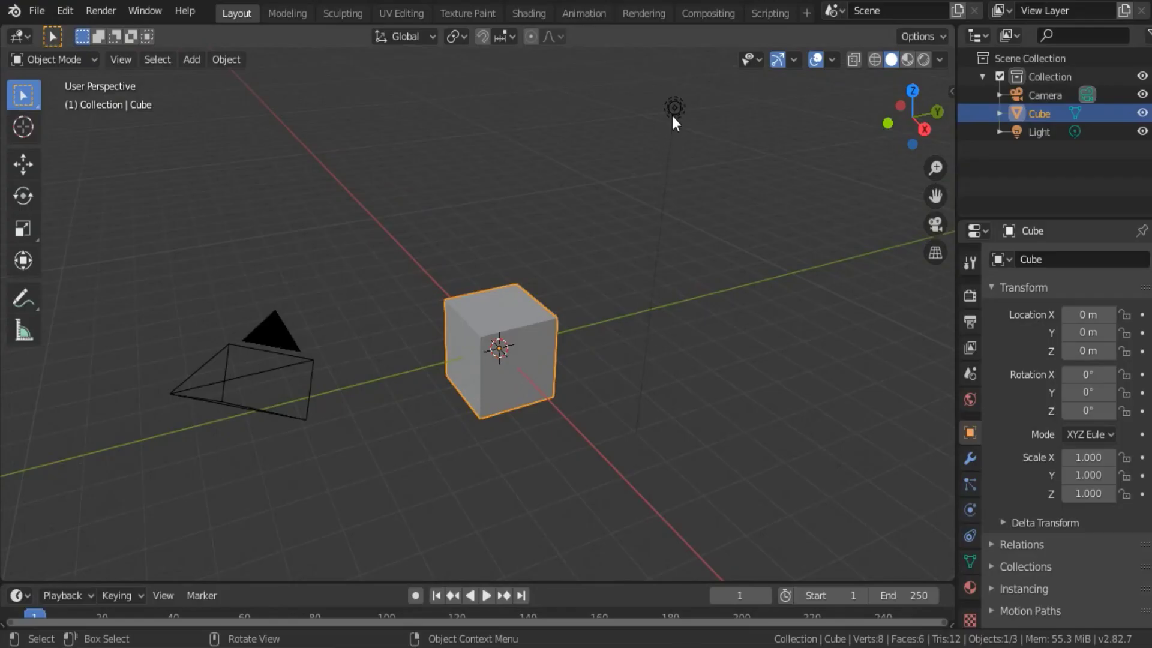
left_click(674, 108)
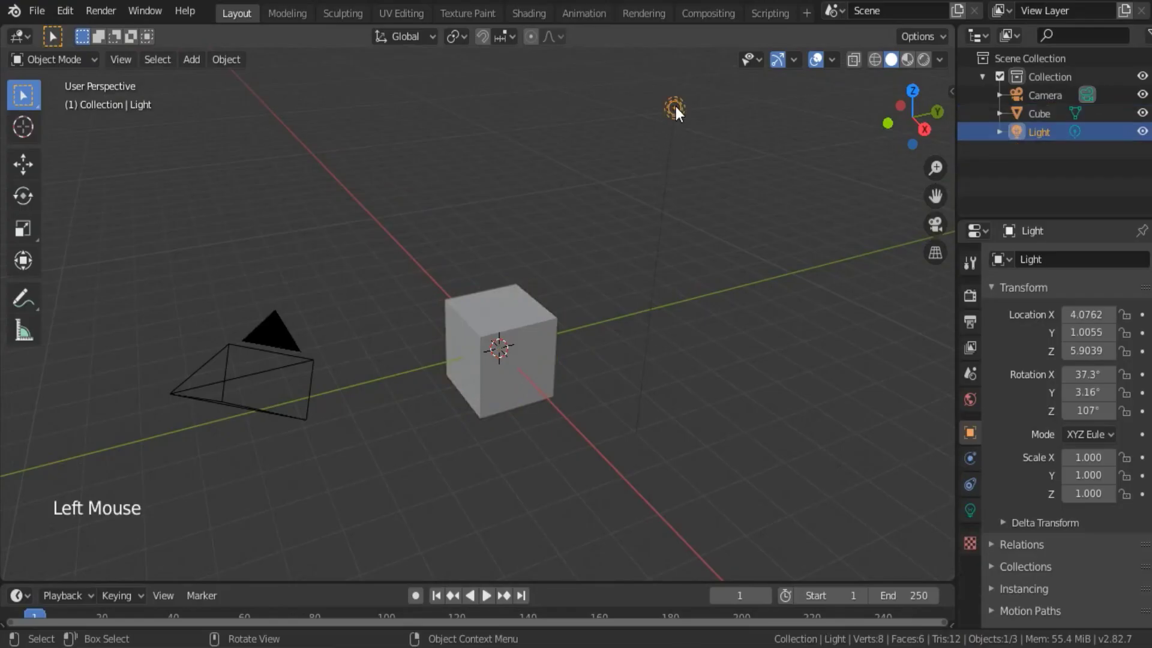
key("x")
left_click(676, 108)
Raise the cube 1 m straight up along Z.
left_click(530, 314)
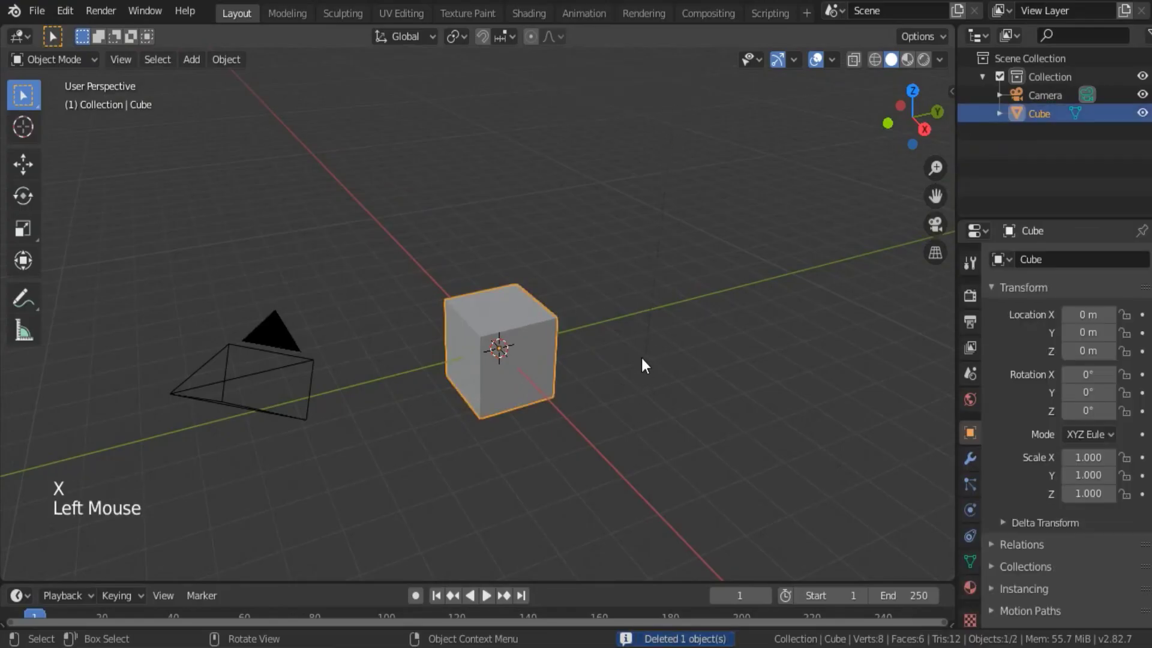
mouse_move(641, 358)
middle_mouse_down()
mouse_move(666, 359)
mouse_move(648, 348)
middle_mouse_up()
middle_click_drag(648, 348, 627, 332)
key("g")
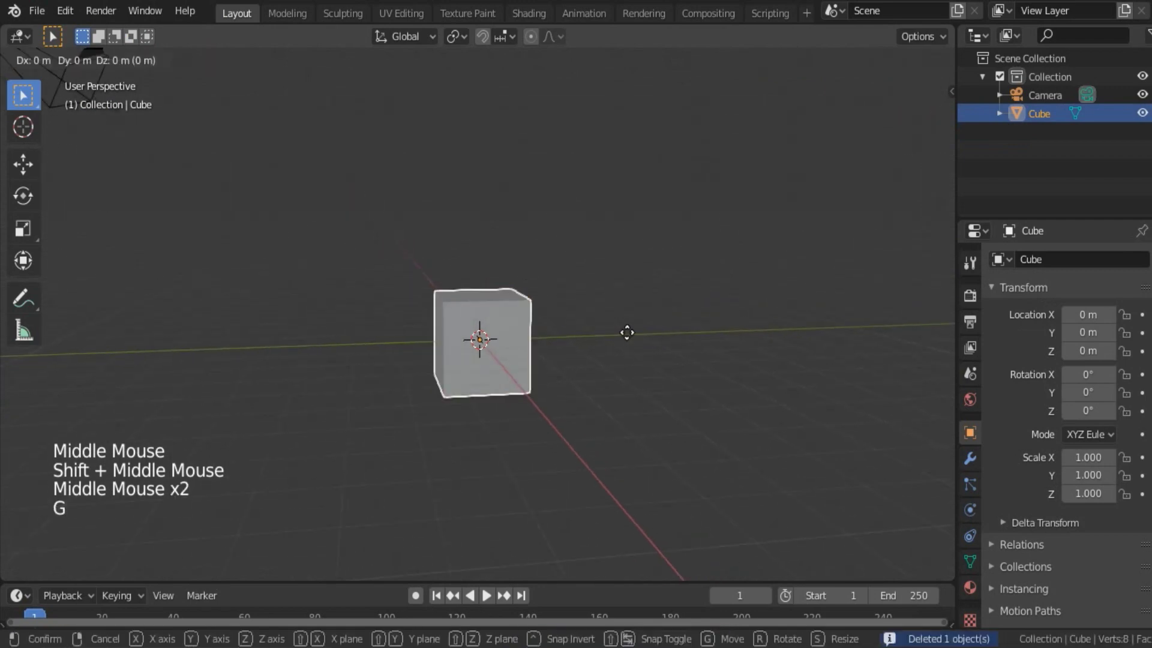
key("z")
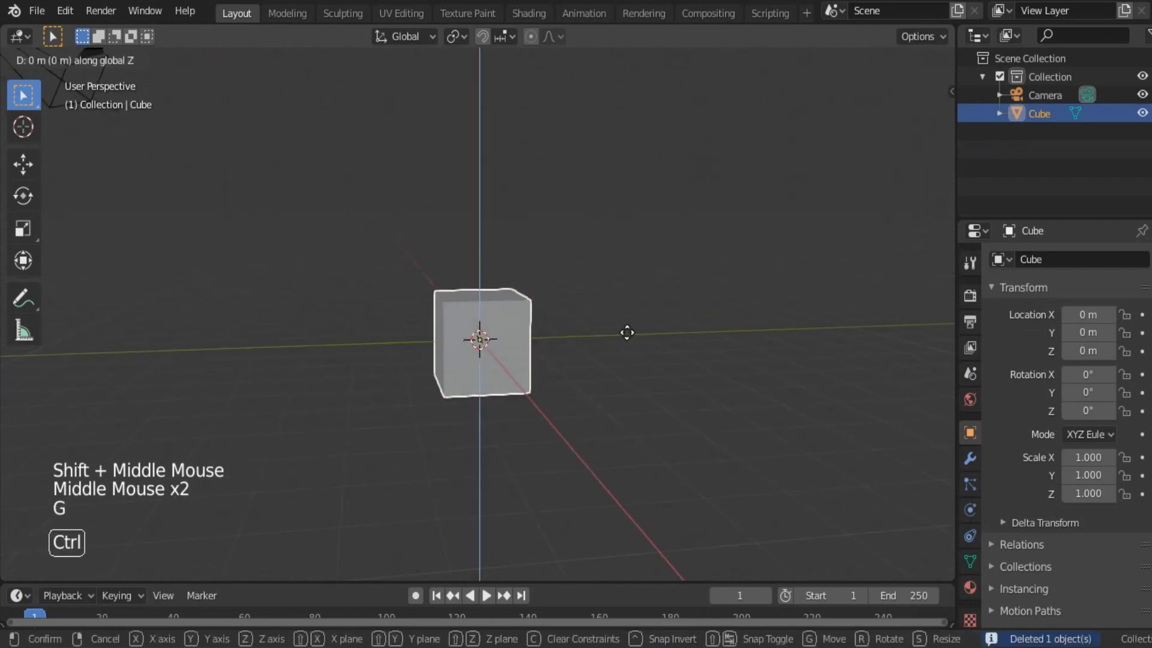
left_click(629, 294)
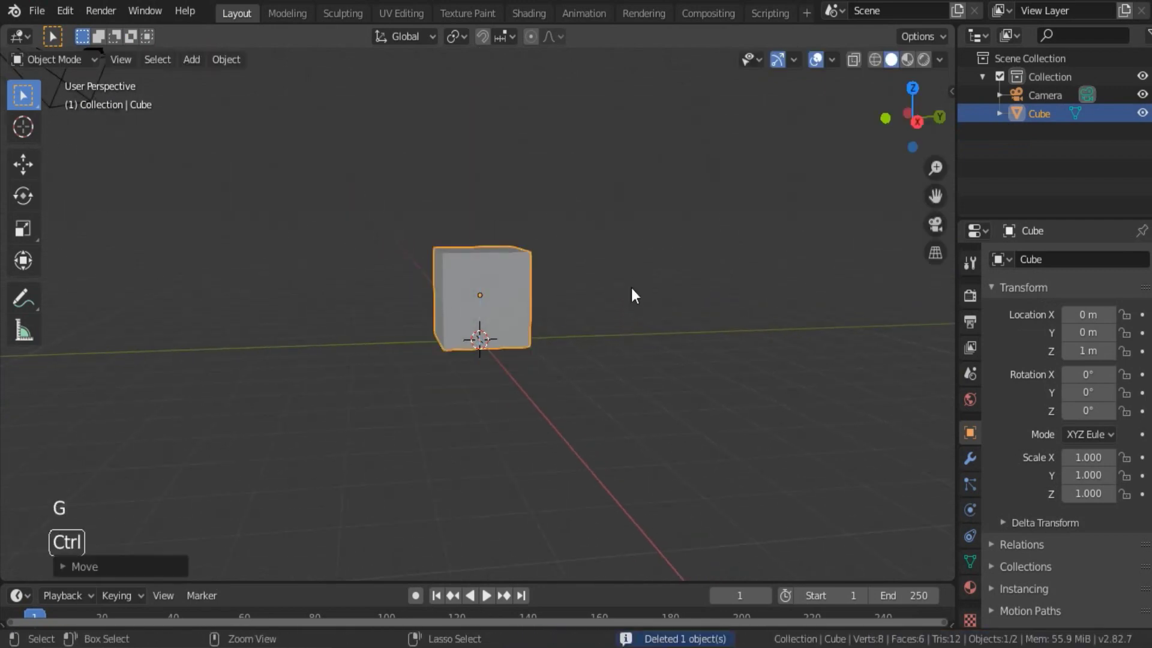
middle_click_drag(632, 294, 540, 300)
In Edit Mode, add two centred, perpendicular loop cuts around the cube.
key("Tab")
key("ctrl+r")
left_click(540, 292)
right_click(540, 292)
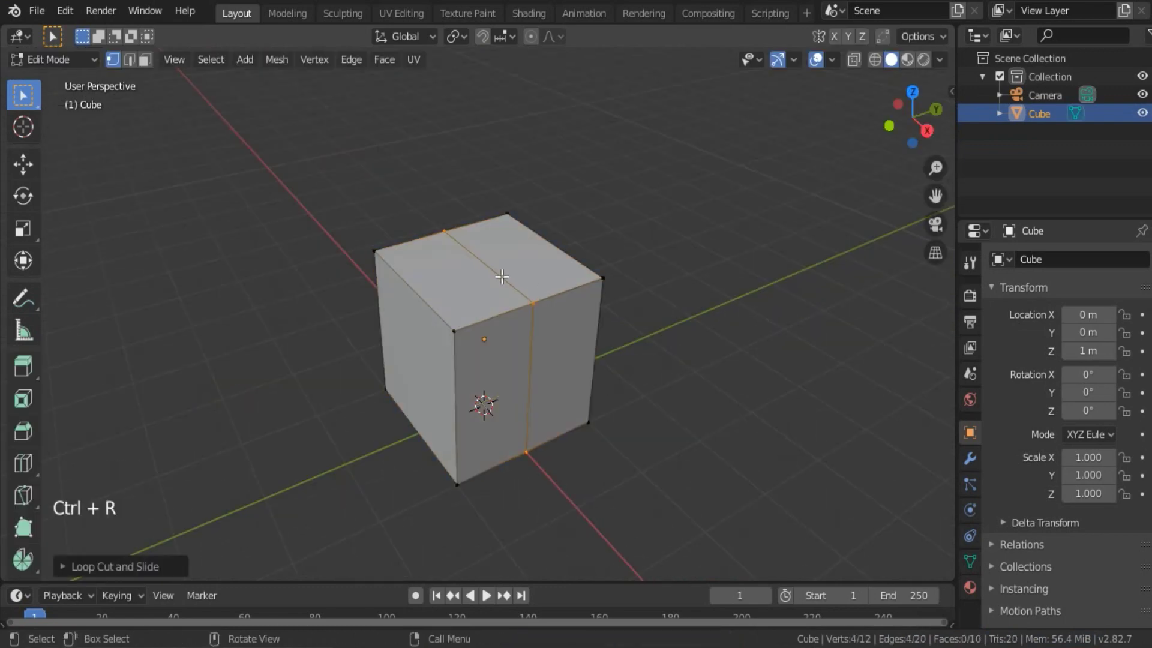
key("ctrl+r")
left_click(496, 266)
right_click(497, 270)
Select both new edge loops and scale them in the horizontal plane only.
middle_click_drag(500, 339, 543, 342)
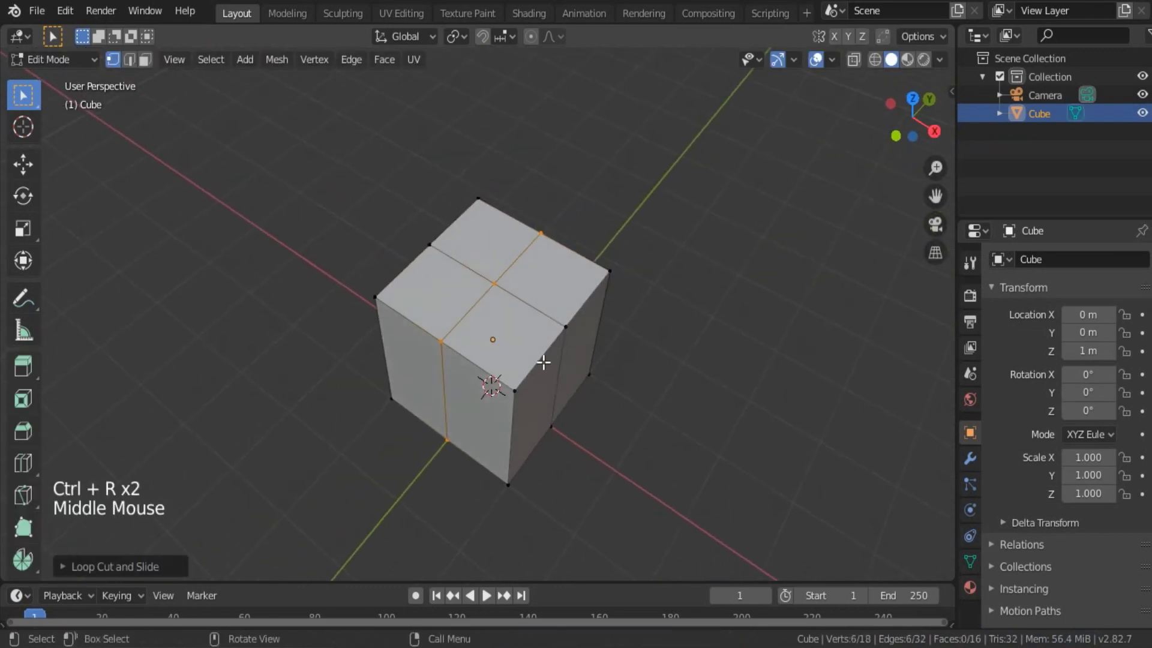
left_click(505, 293, "alt")
left_click(480, 299, "alt+shift")
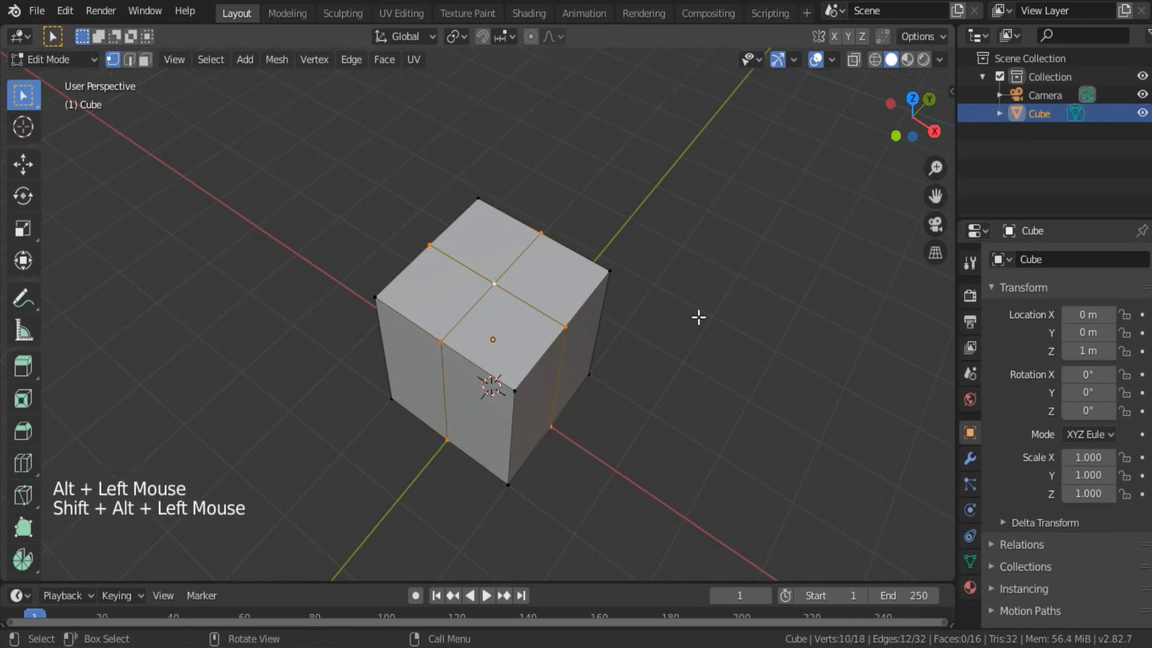
scroll(696, 316, "down", 1)
key("s")
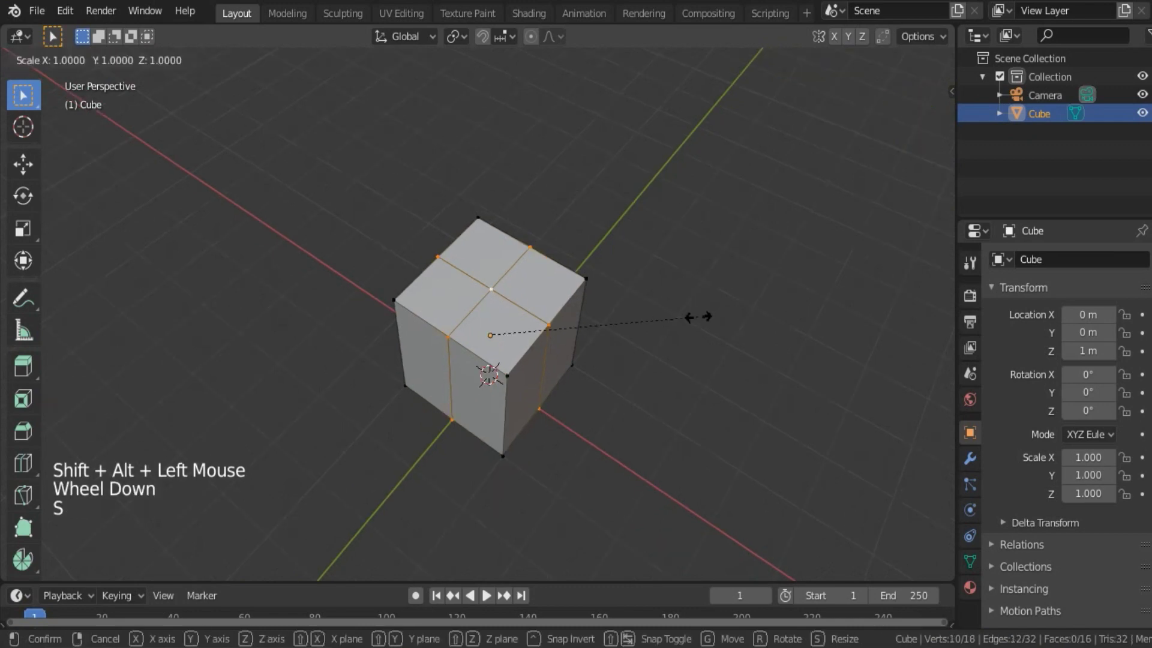
key("shift+z")
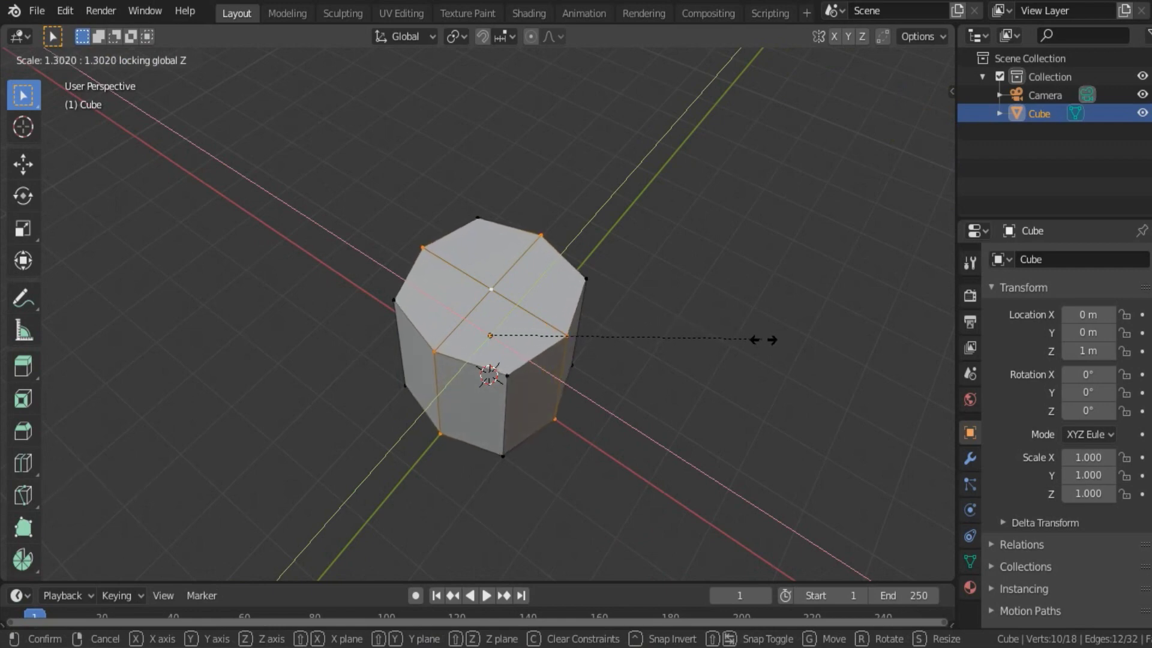
Finish widening the loops into an octagon and select the top ring of vertices.
left_click(789, 340)
middle_click_drag(790, 339, 351, 228)
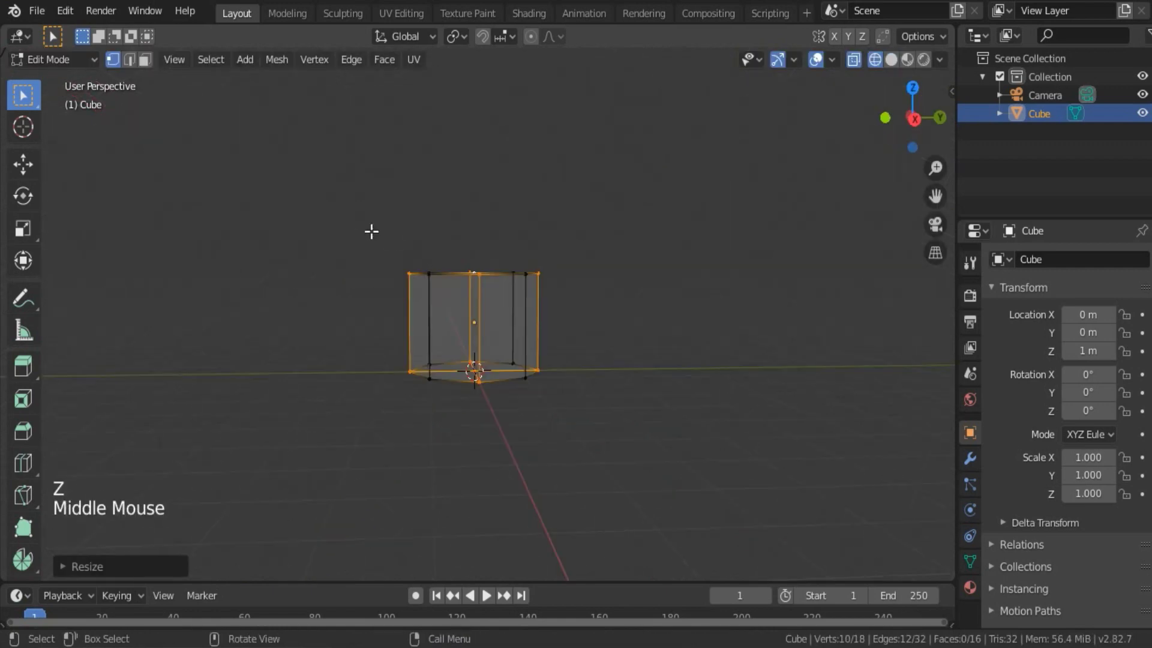
left_click_drag(351, 228, 599, 293)
scroll(581, 272, "down", 2)
middle_click_drag(581, 272, 586, 320, "shift")
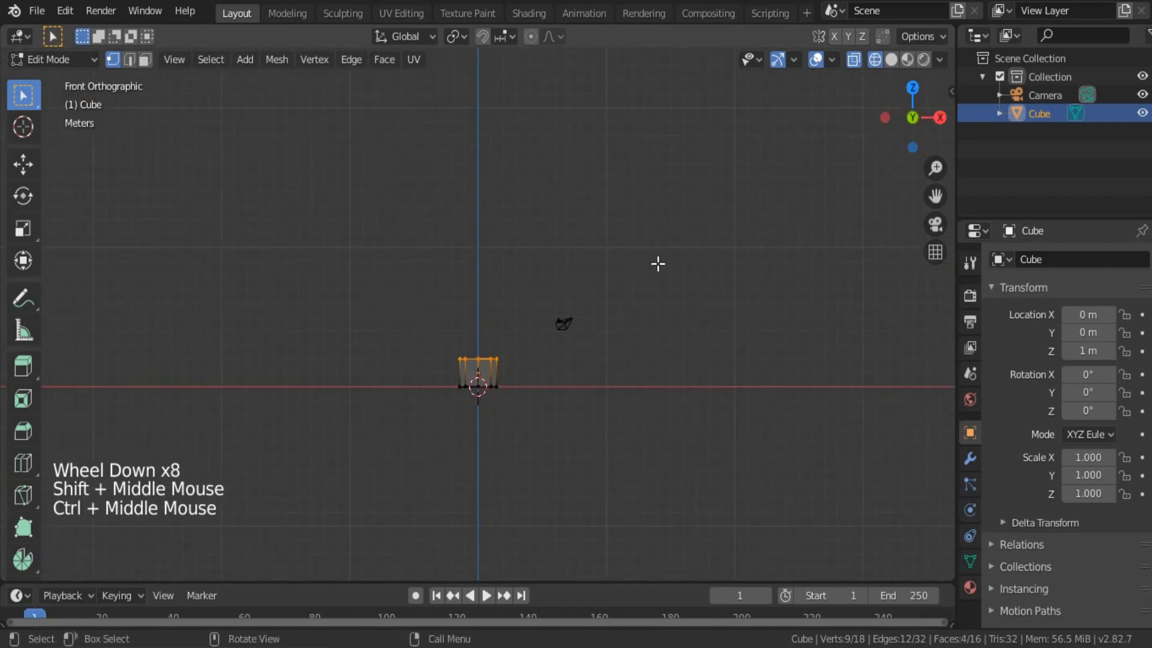
Raise the top ring to make the prism tall, then shrink it to a point.
key("g")
key("z")
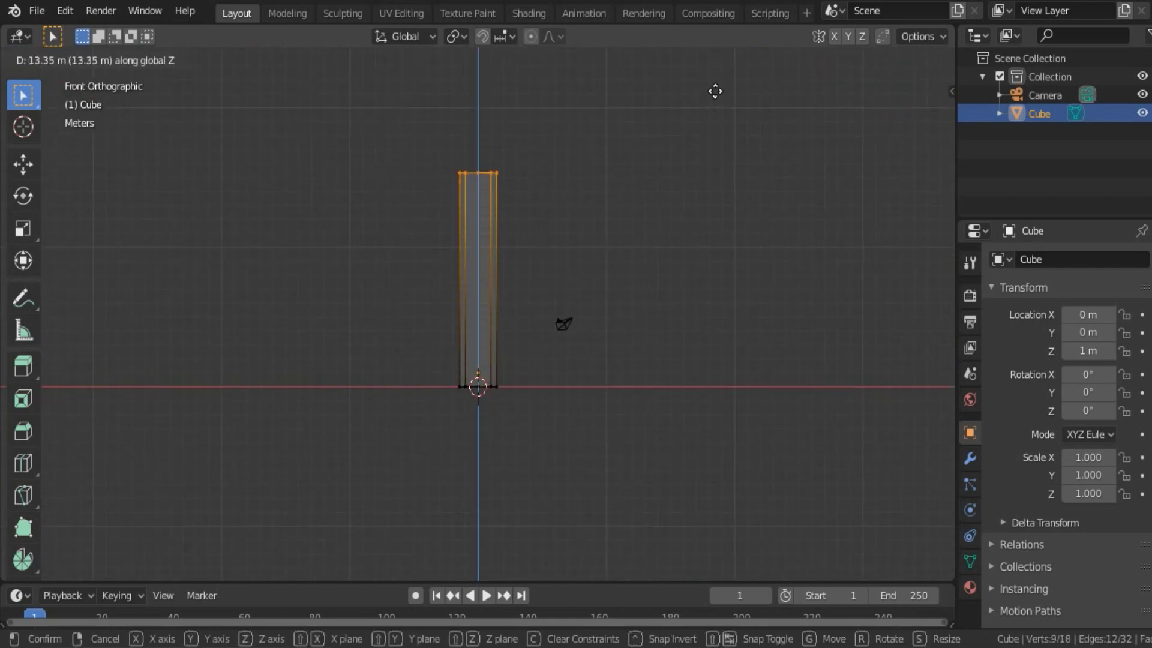
left_click(713, 85)
key("s")
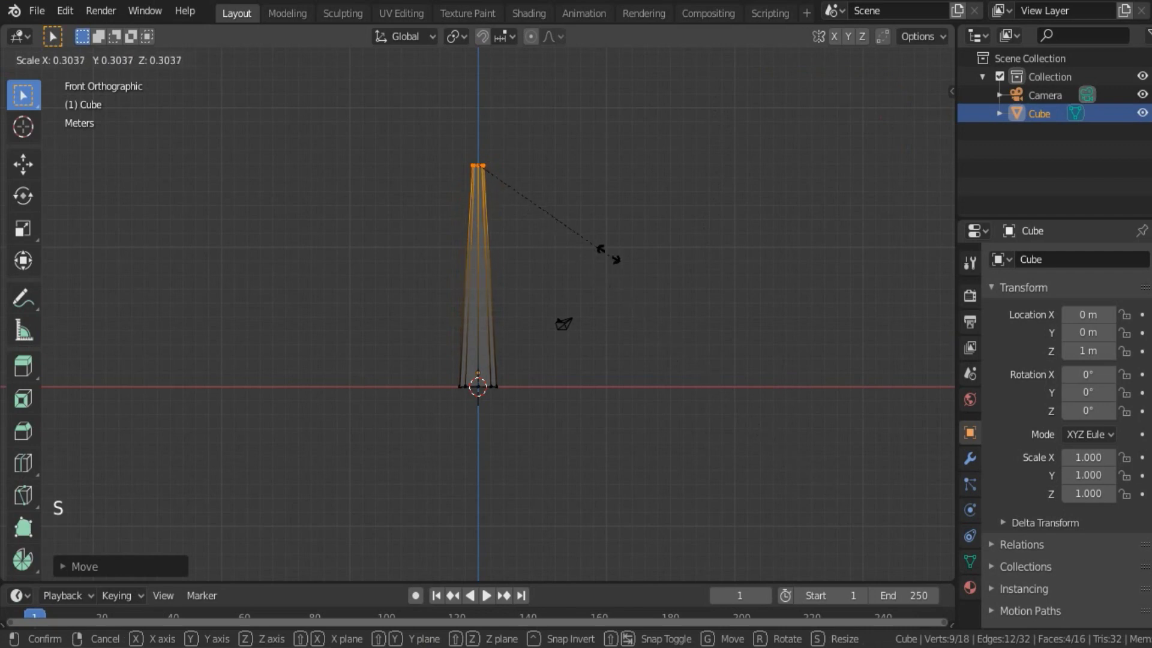
left_click(506, 174)
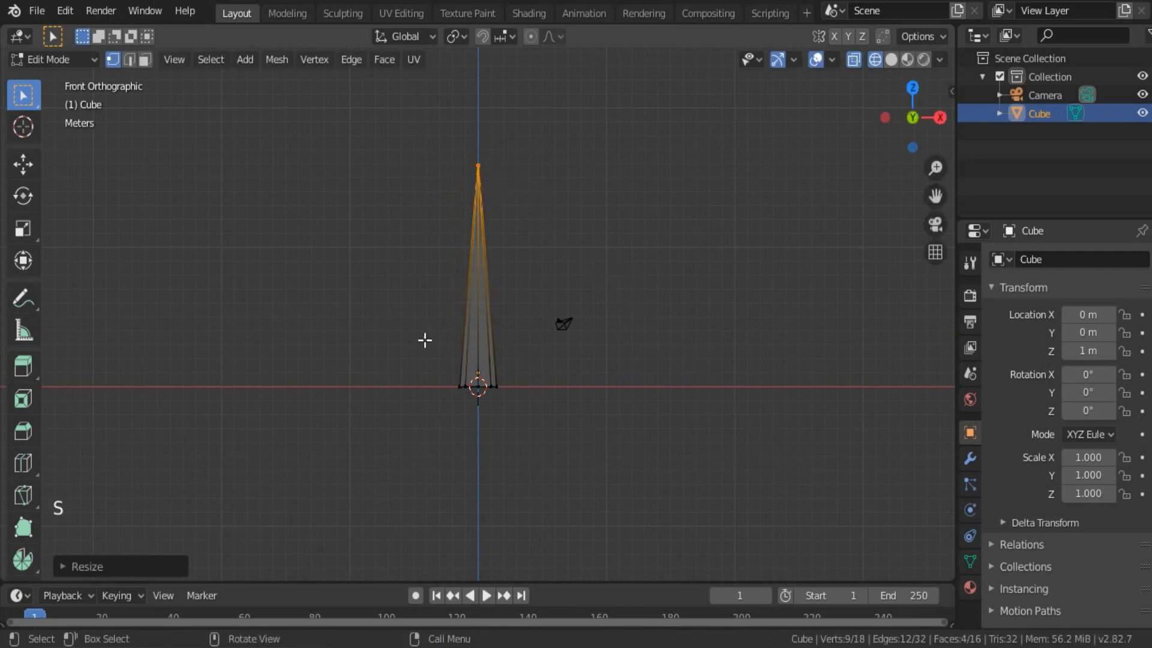
Scale the bottom ring of vertices smaller to taper the trunk base.
left_click_drag(396, 336, 555, 420)
key("s")
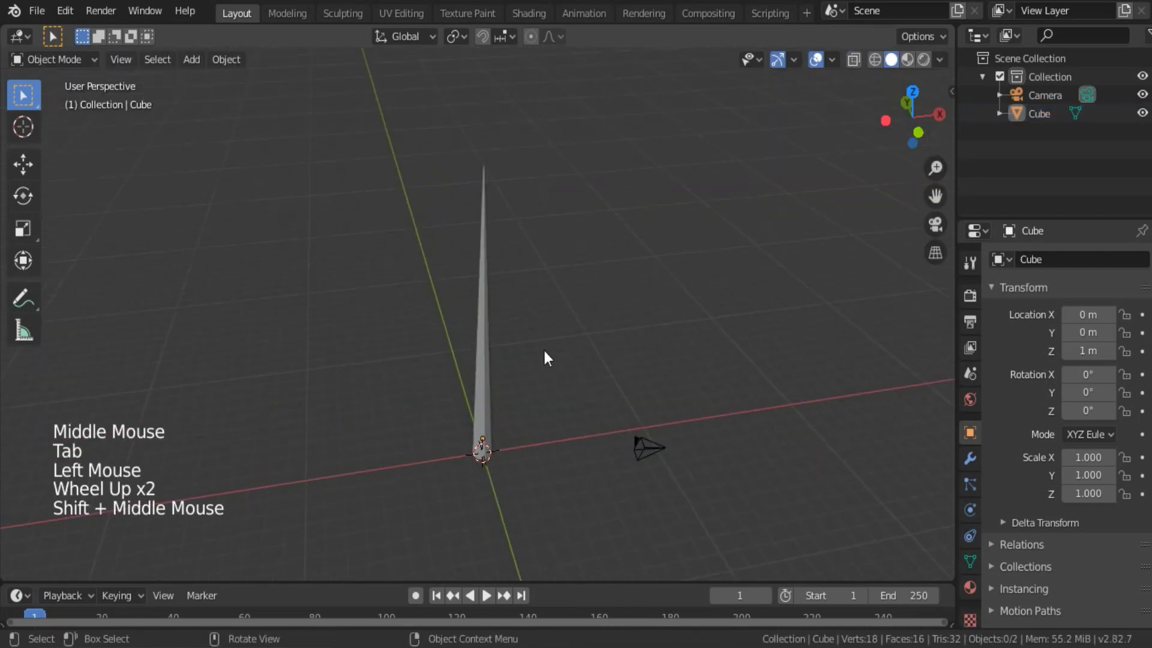
middle_click_drag(545, 357, 516, 304)
scroll(551, 307, "up", 2)
left_click(520, 362)
Add three loop cuts along the trunk and move a middle loop to bend it.
key("Tab")
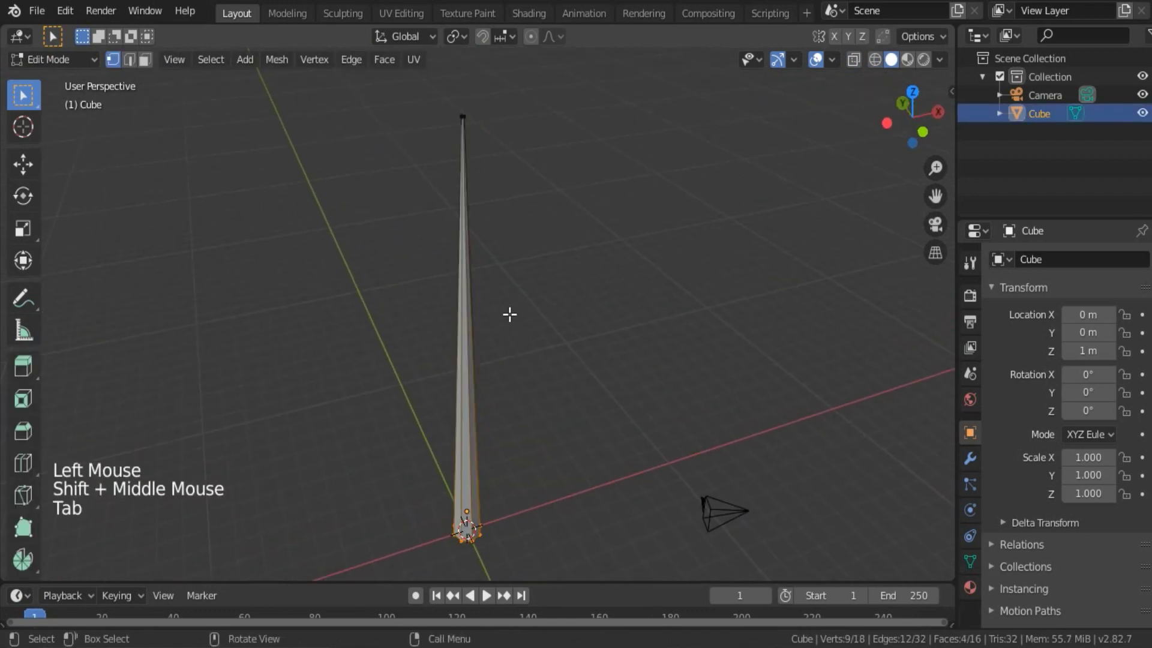
key("ctrl+r")
scroll(495, 358, "up", 1)
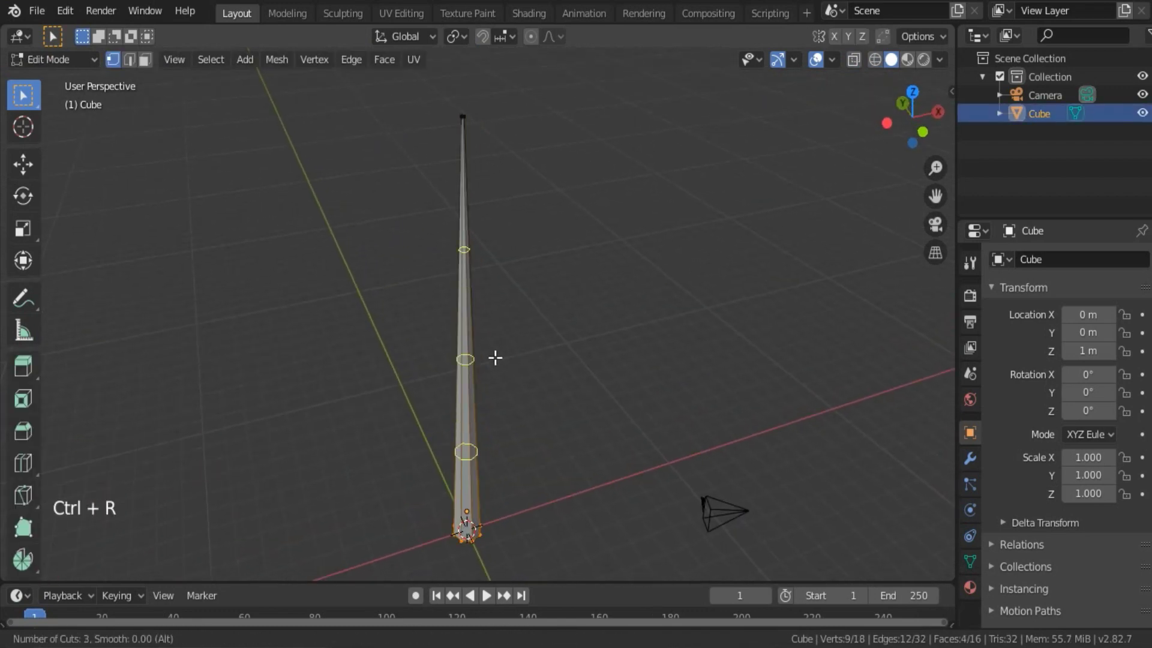
left_click(495, 358)
middle_click_drag(495, 357, 621, 316, "shift")
key("g")
middle_click(636, 324)
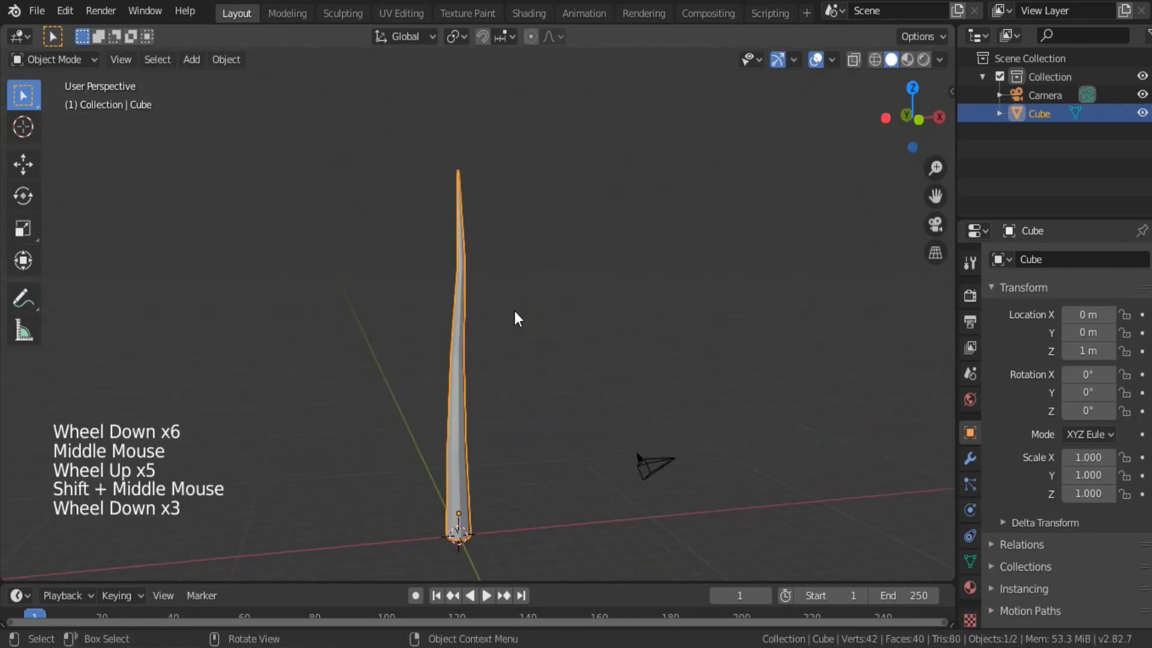
Smooth-shade the trunk from the object context menu, then select the camera.
middle_click_drag(513, 311, 506, 240, "ctrl")
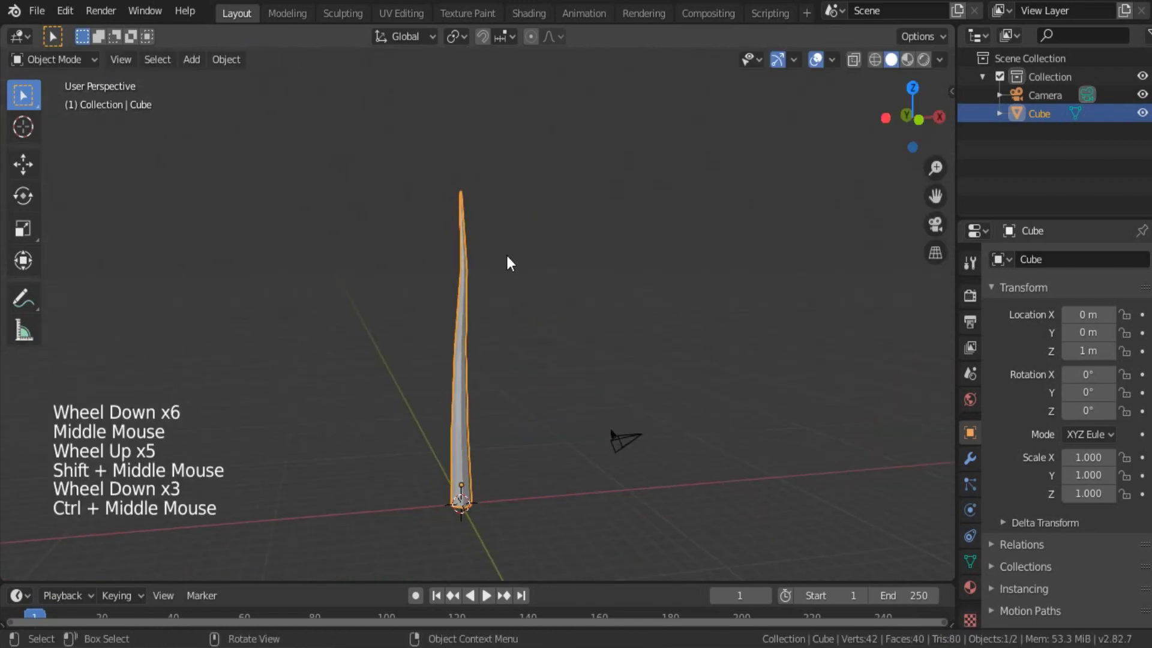
right_click(506, 214)
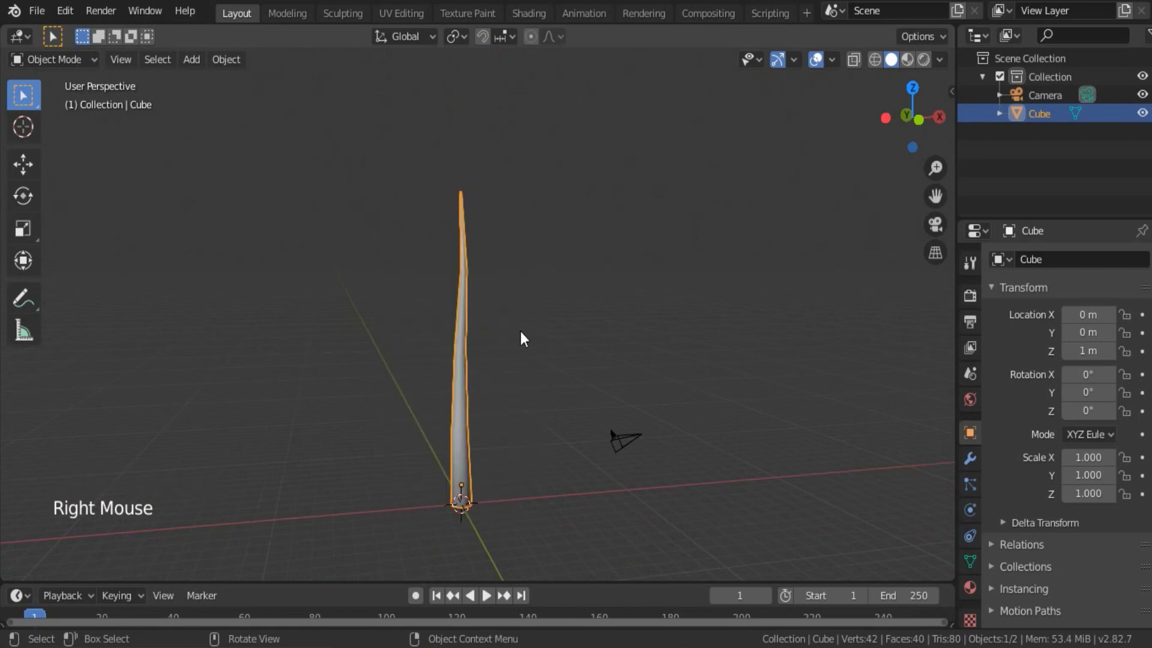
middle_click_drag(521, 341, 541, 354)
scroll(525, 420, "up", 2)
middle_click_drag(525, 419, 556, 319, "shift")
left_click(524, 351)
Move the camera to a new position.
key("g")
left_click(577, 348)
scroll(514, 369, "up", 2)
Enable the Import Images as Planes add-on via Preferences, searching 'images'.
key("shift+a")
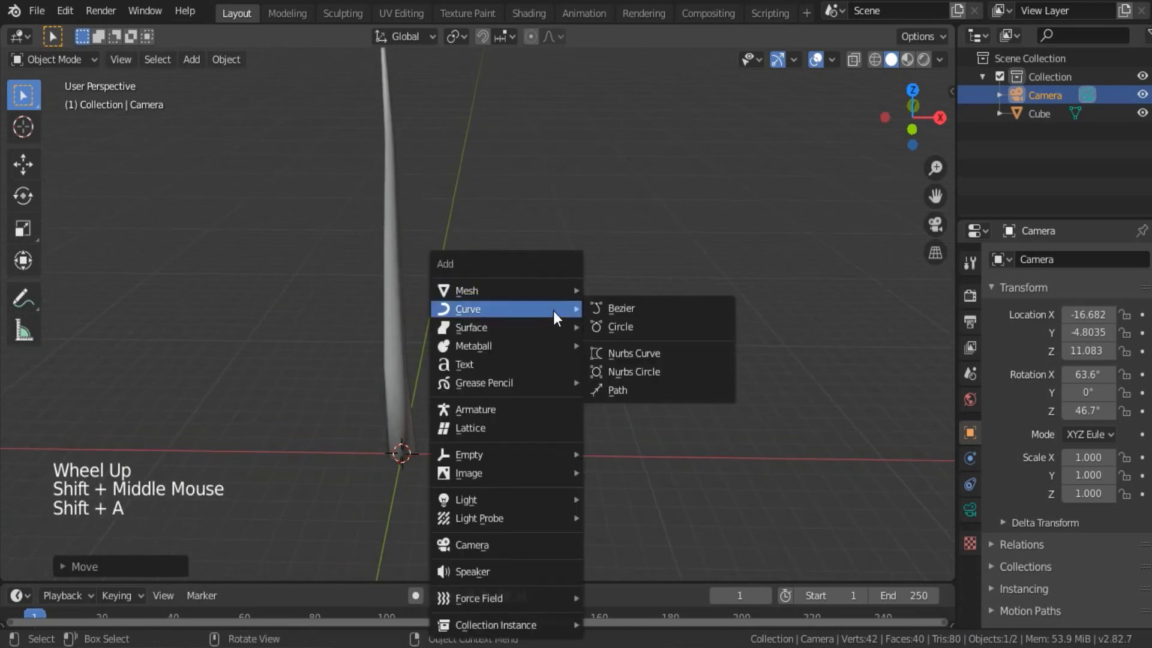
mouse_move(470, 473)
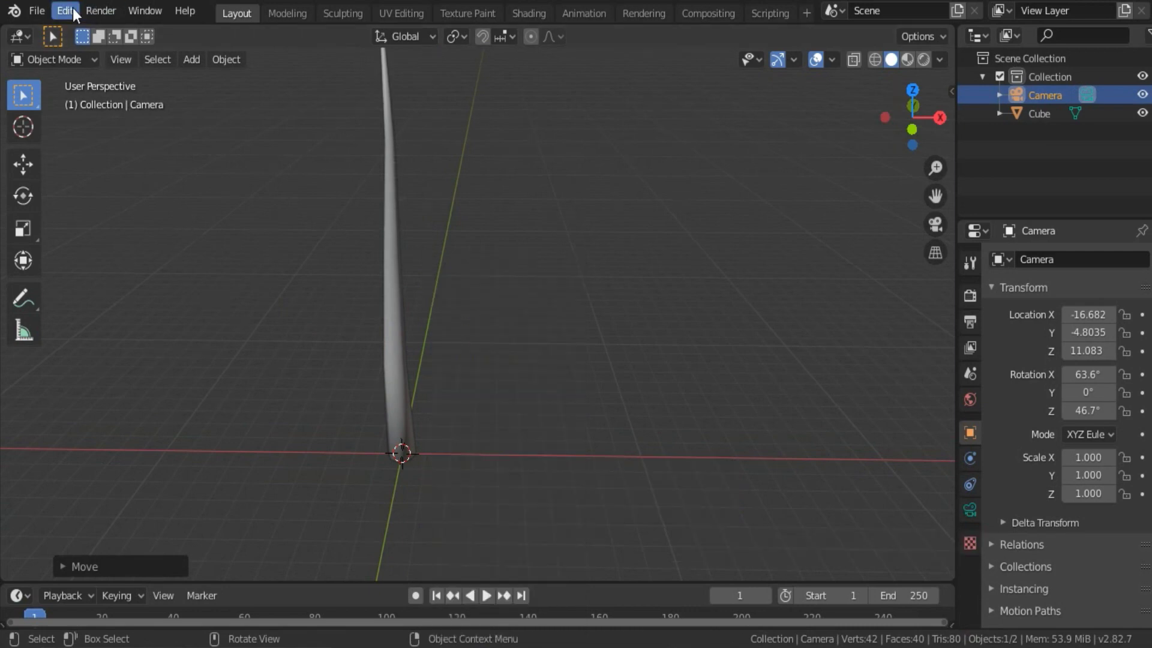
left_click(70, 9)
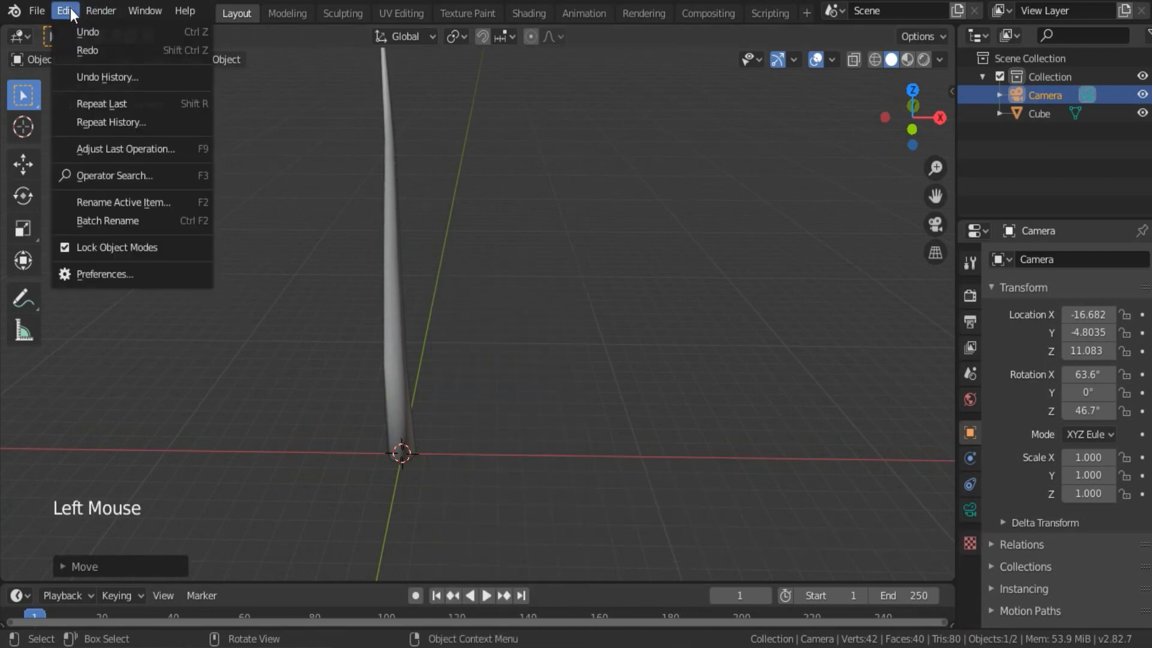
left_click(120, 274)
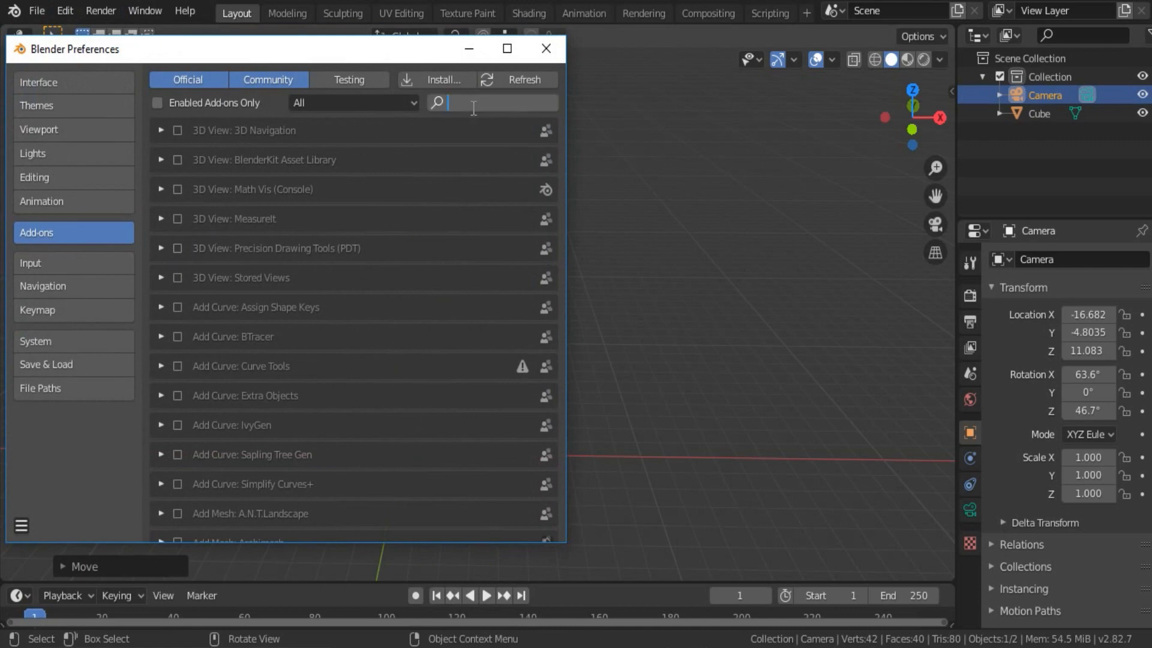
type("images")
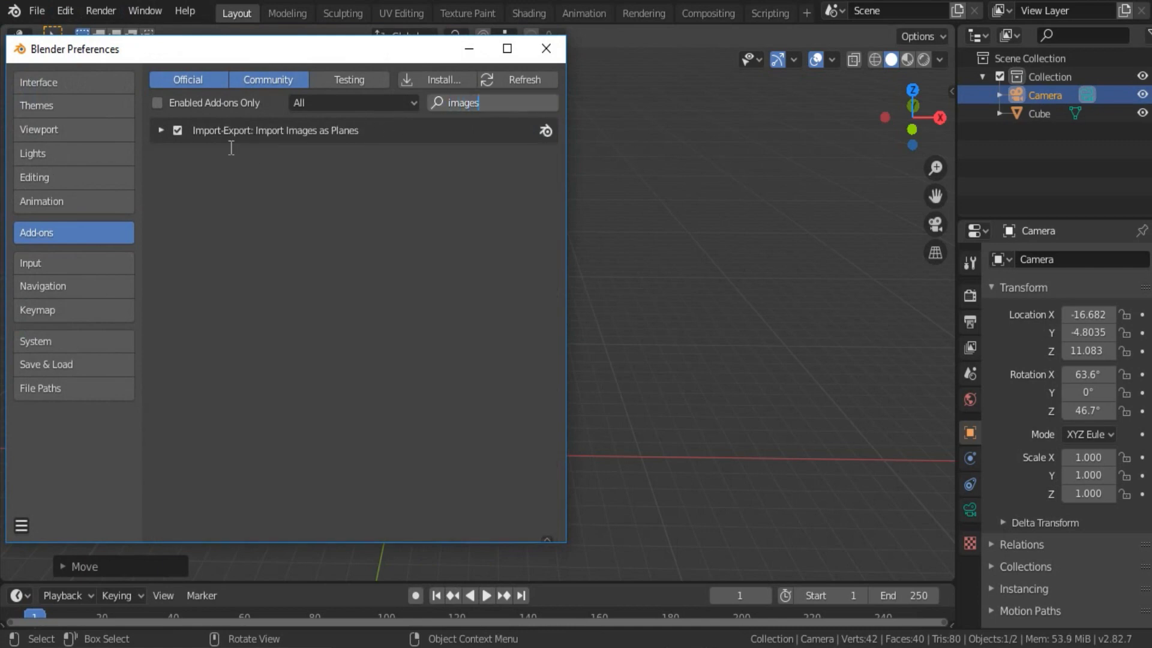
key("shift+a")
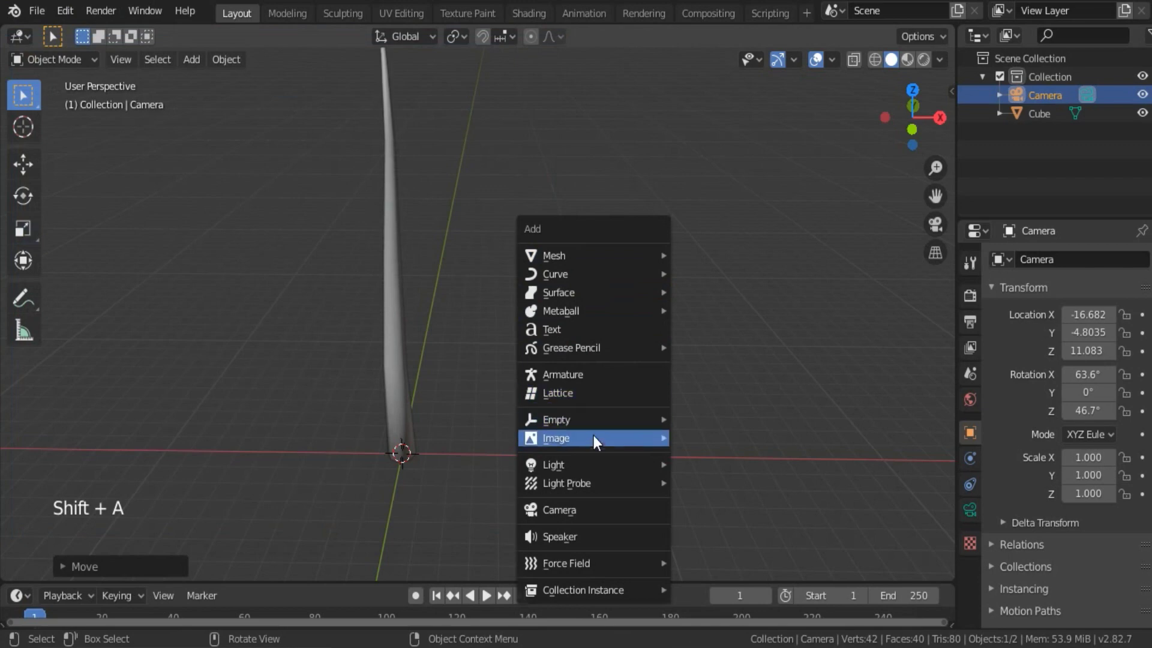
Import Pine_Branch.png from the Textures folder using Images as Planes.
mouse_move(592, 437)
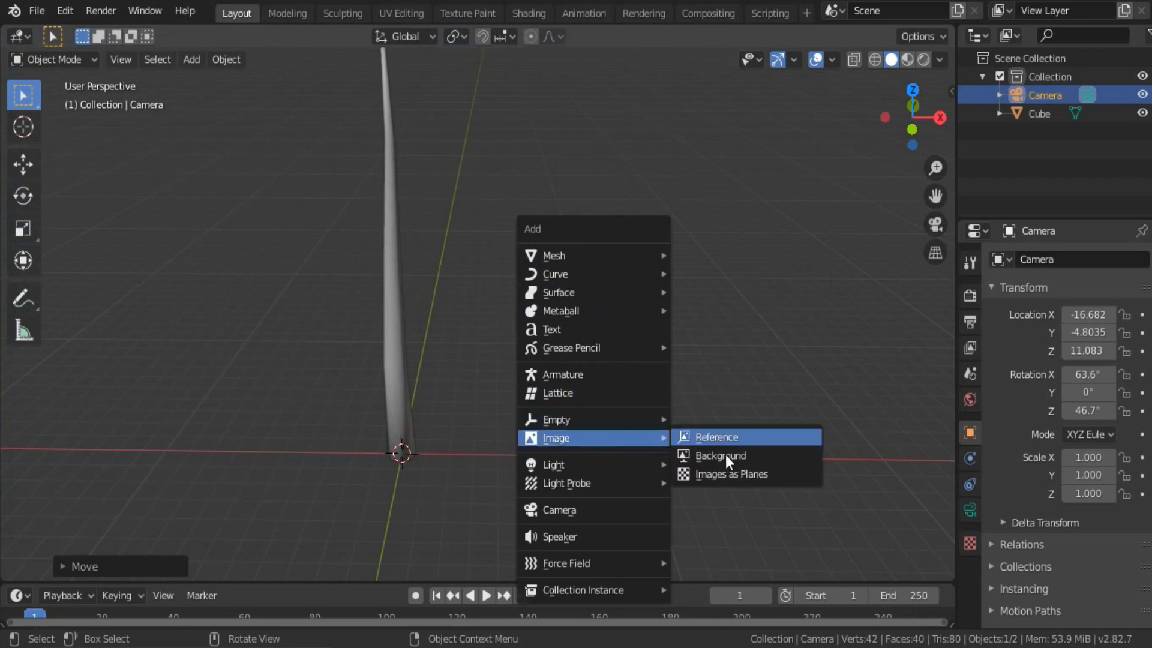
left_click(779, 474)
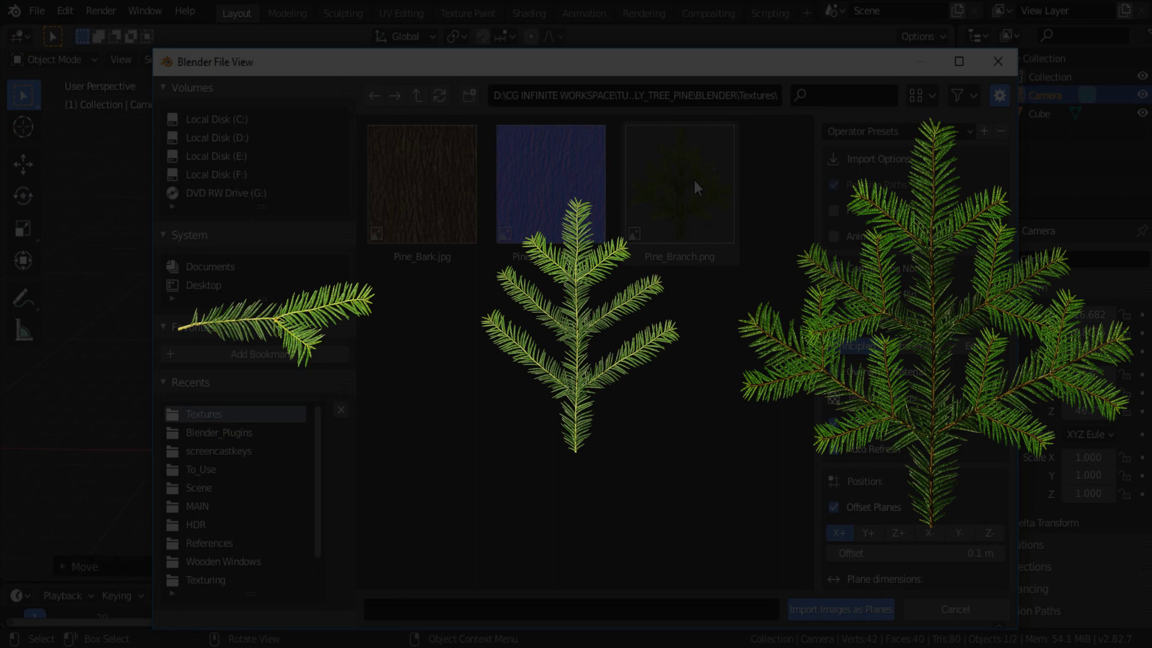
double_click(693, 180)
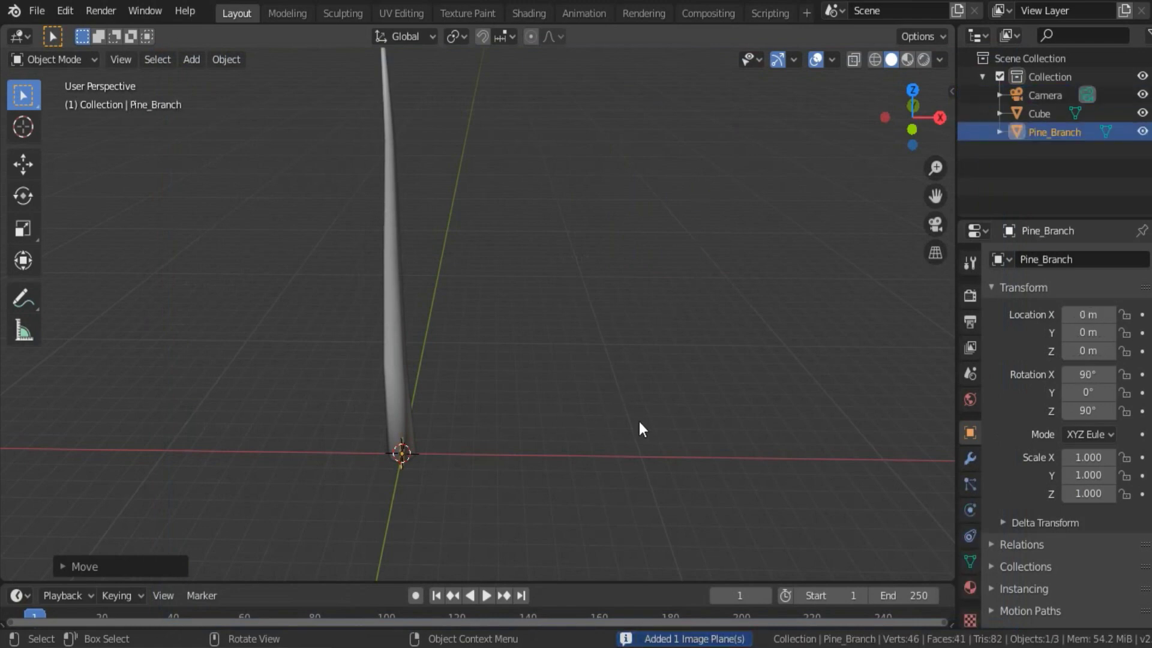
Rotate the branch plane 90° to lie flat and enlarge it to 5.134.
type("r")
middle_click_drag(629, 422, 659, 360)
type("90")
key("Return")
scroll(798, 265, "down", 4)
key("s")
left_click(750, 474)
middle_click_drag(749, 474, 562, 318)
In Edit Mode, add one centred loop cut, then three evenly spaced cuts crosswise.
key("Tab")
key("ctrl+r")
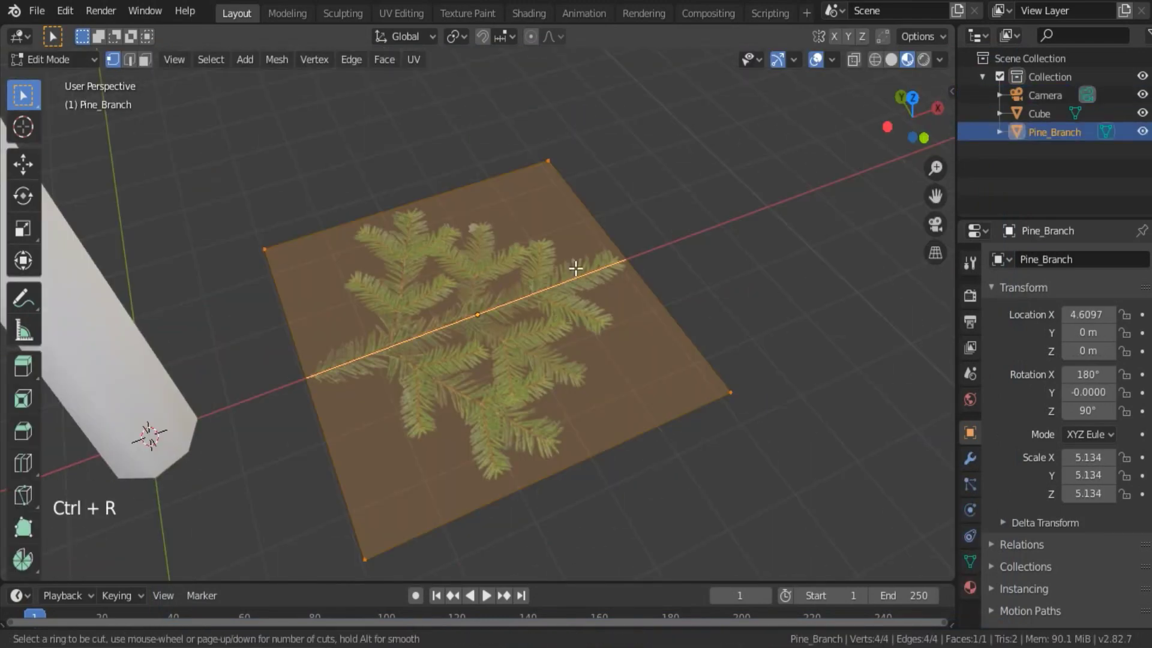
left_click(576, 268)
right_click(545, 278)
key("ctrl+r")
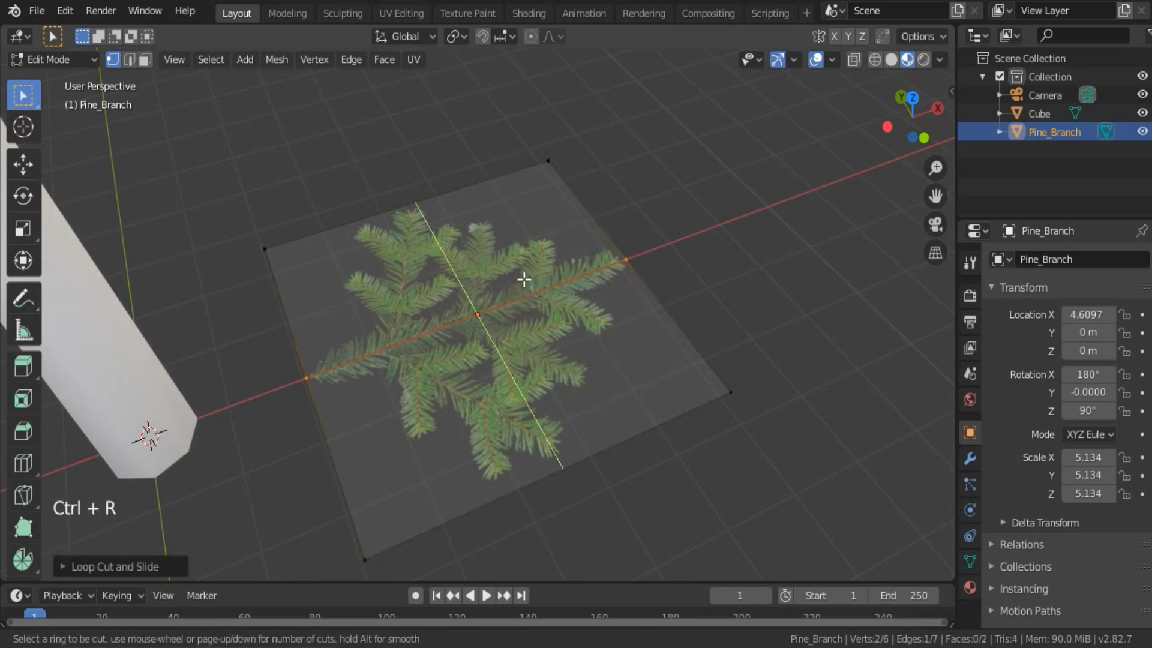
scroll(524, 279, "up", 2)
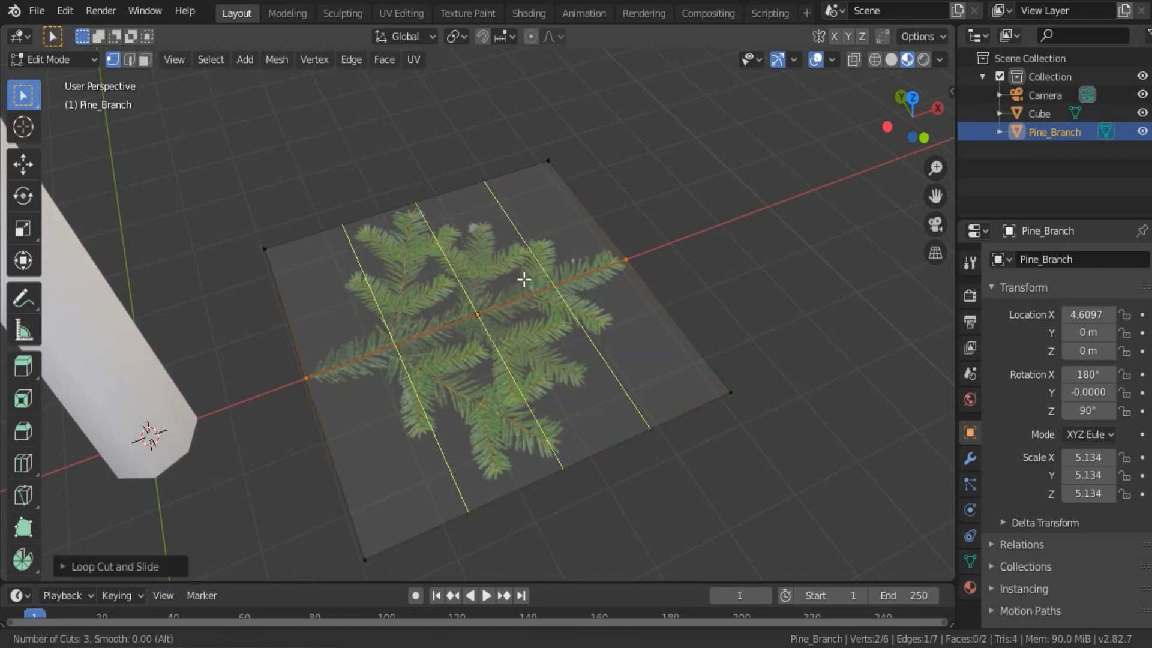
left_click(539, 372)
right_click(540, 372)
middle_click_drag(540, 373, 486, 335)
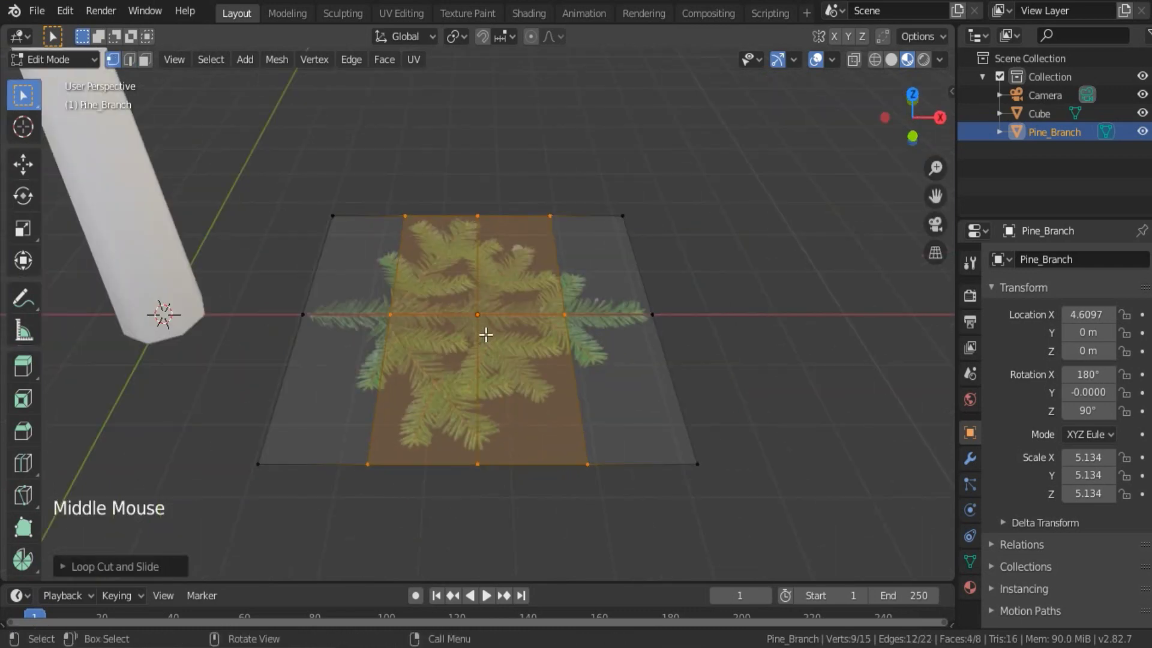
Select the centre edge loop and turn on proportional editing with Sphere falloff.
left_click(478, 266, "alt")
middle_click_drag(572, 351, 589, 335)
key("o")
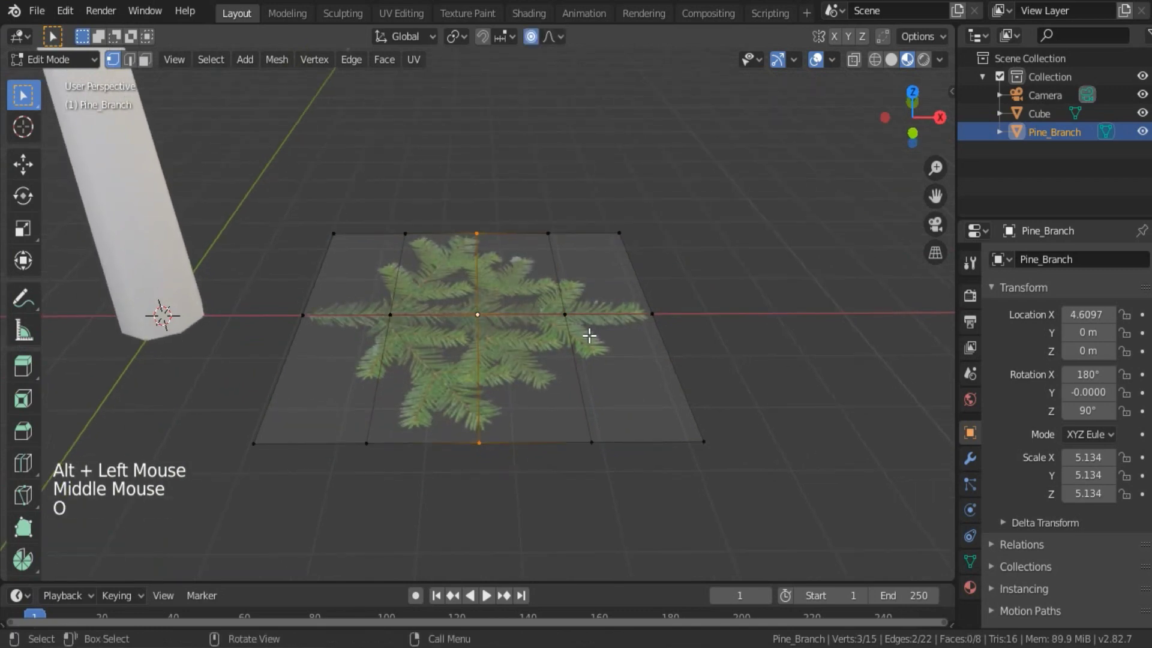
left_click(555, 37)
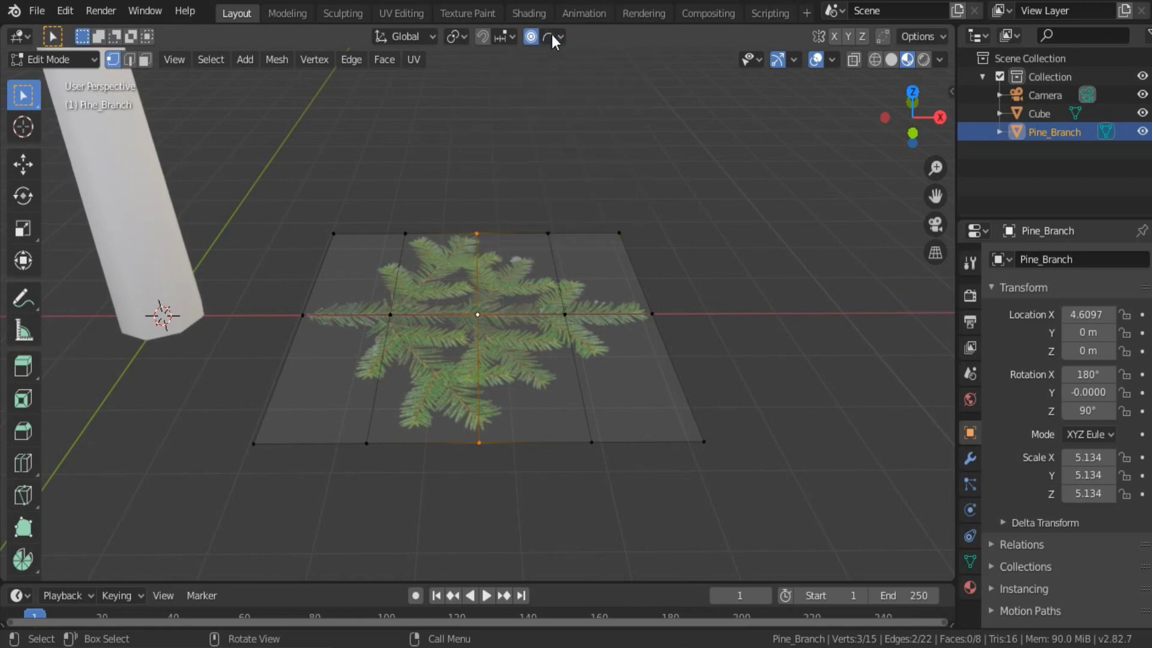
scroll(666, 338, "down", 2)
From front view, move the centre loop vertically to bend the plane into a drooping curve.
key("KP_1")
key("g")
key("z")
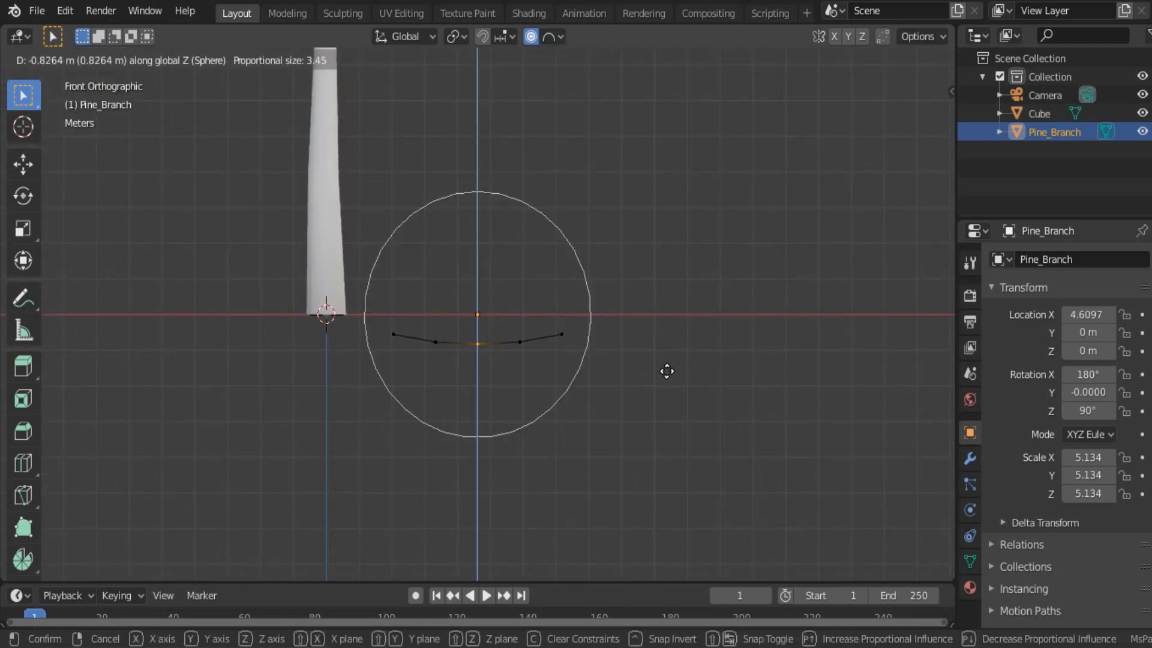
middle_click_drag(672, 379, 738, 275)
key("g")
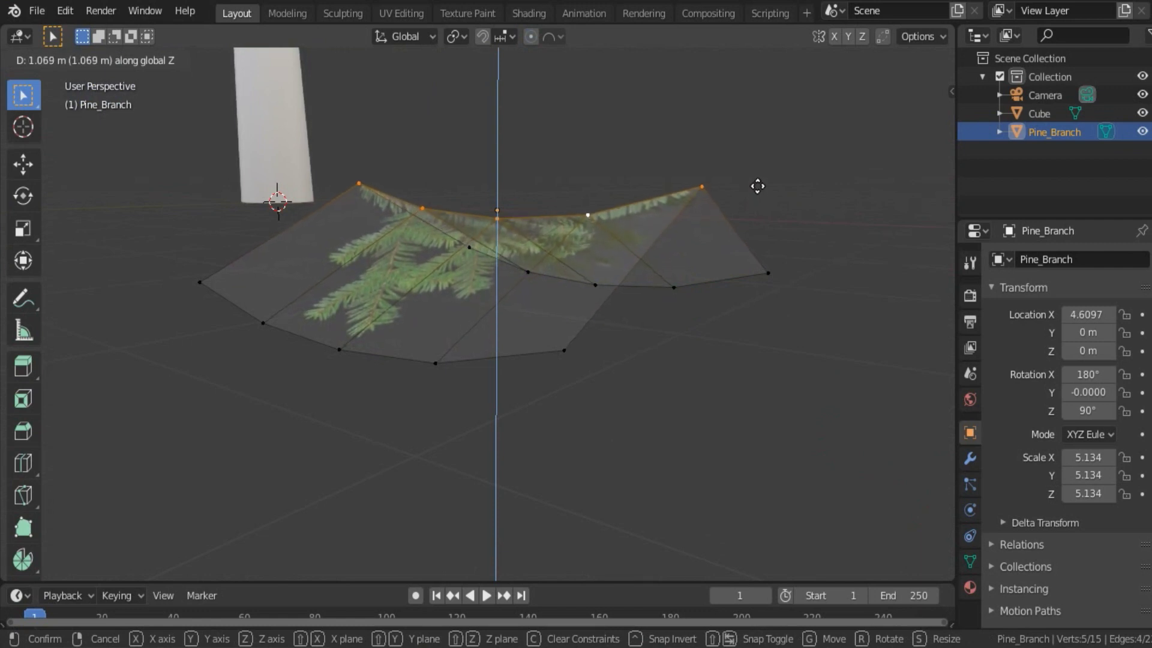
left_click(758, 187)
scroll(645, 370, "down", 2)
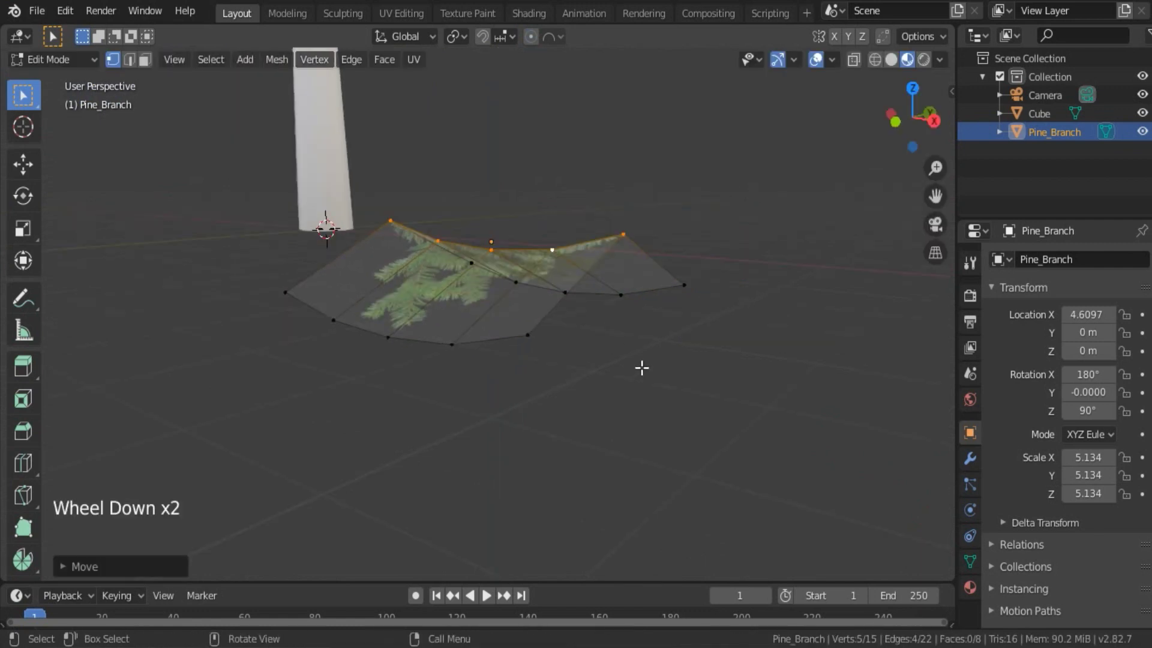
middle_click_drag(645, 370, 659, 383)
key("Tab")
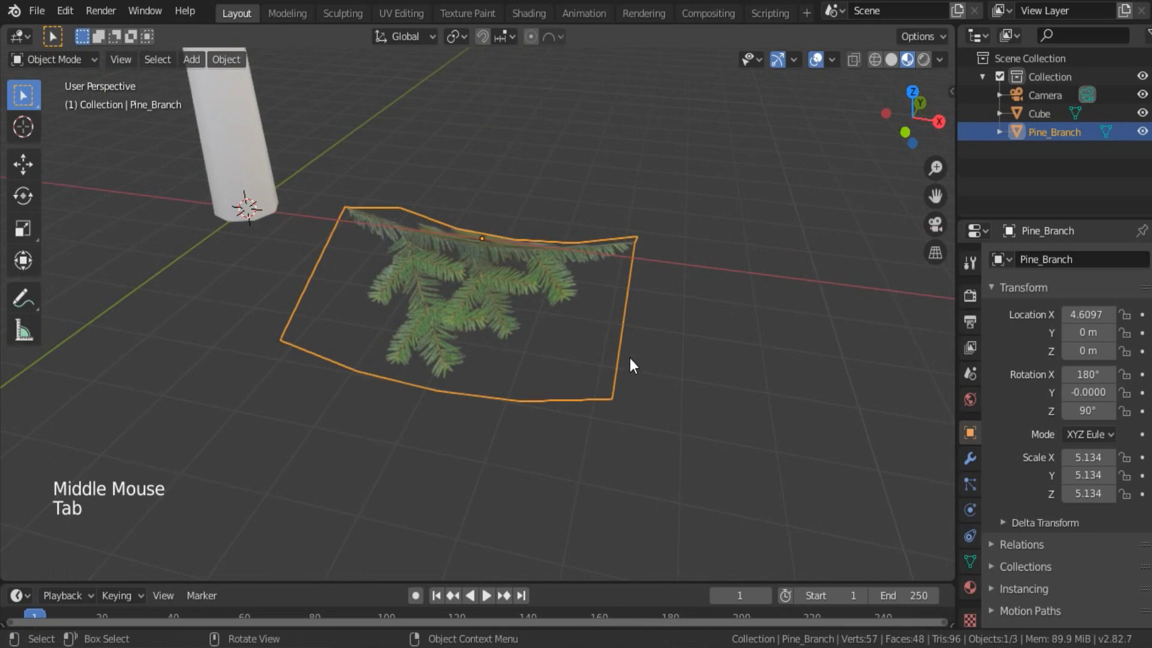
In Edit Mode, slide the whole branch mesh so its stem base meets the object origin.
key("KP_1")
key("Tab")
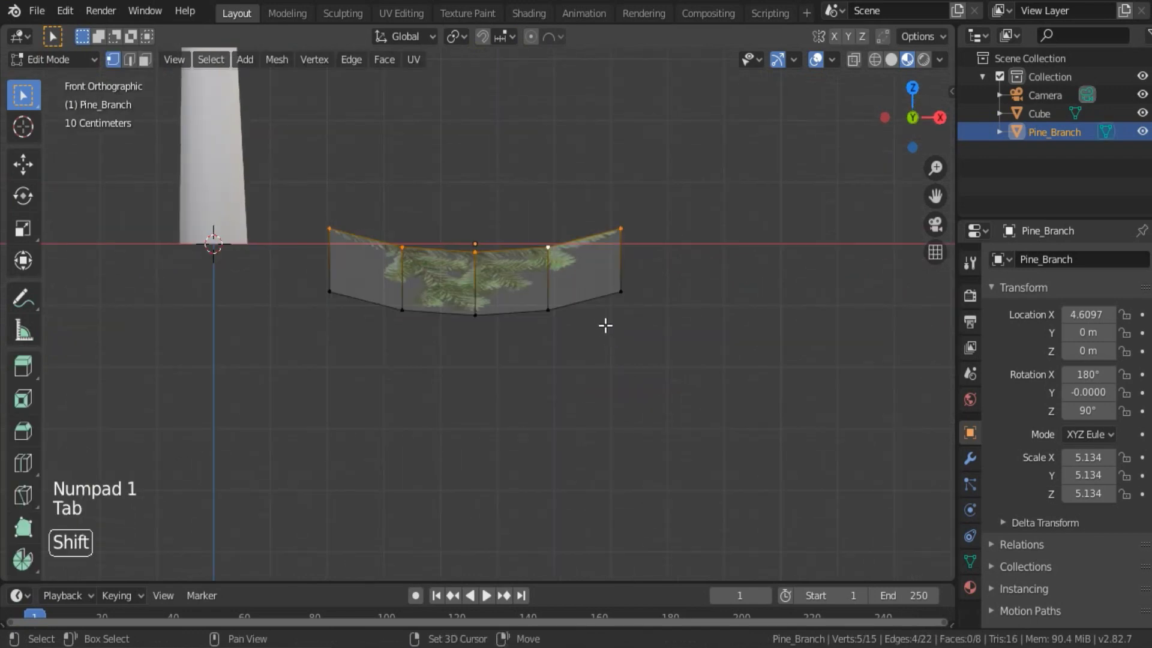
key("a")
middle_click_drag(602, 352, 470, 336, "shift")
scroll(579, 331, "up", 3)
scroll(580, 332, "up", 1)
key("g")
key("shift")
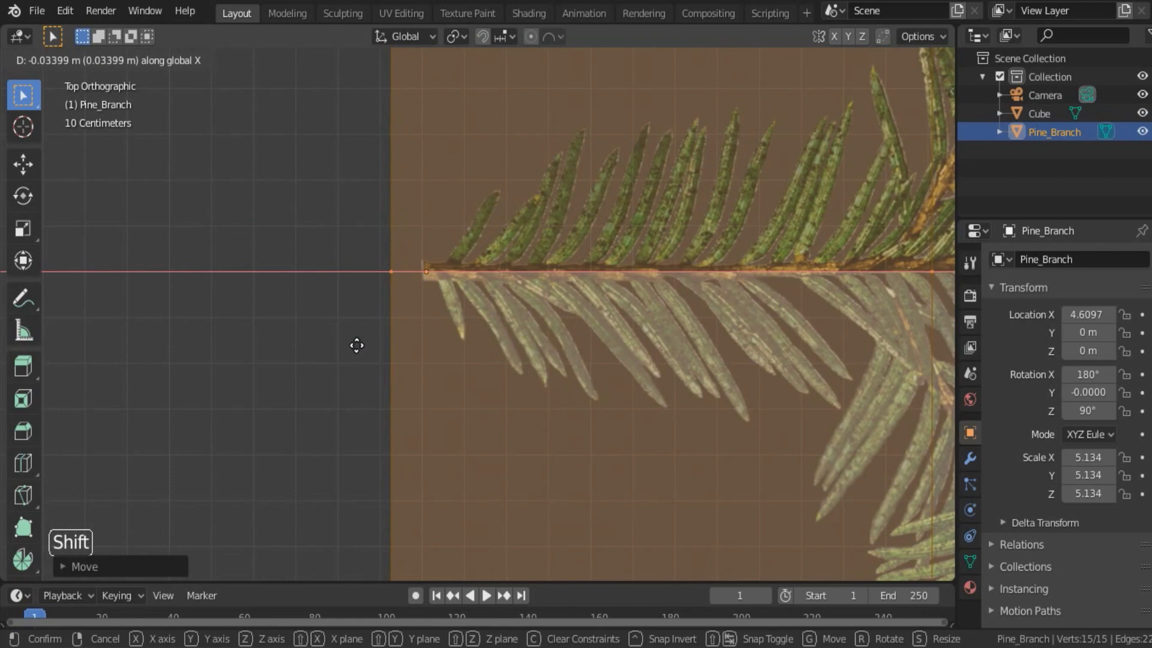
left_click(357, 345)
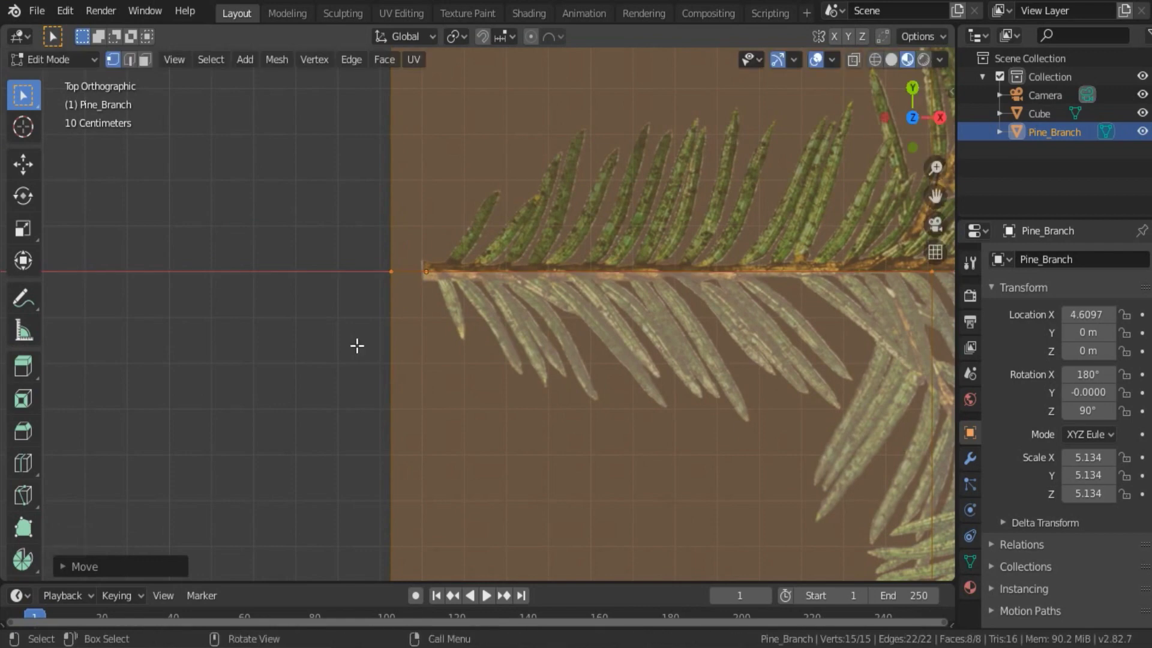
key("Tab")
middle_click_drag(356, 343, 408, 336)
key("r")
key("r")
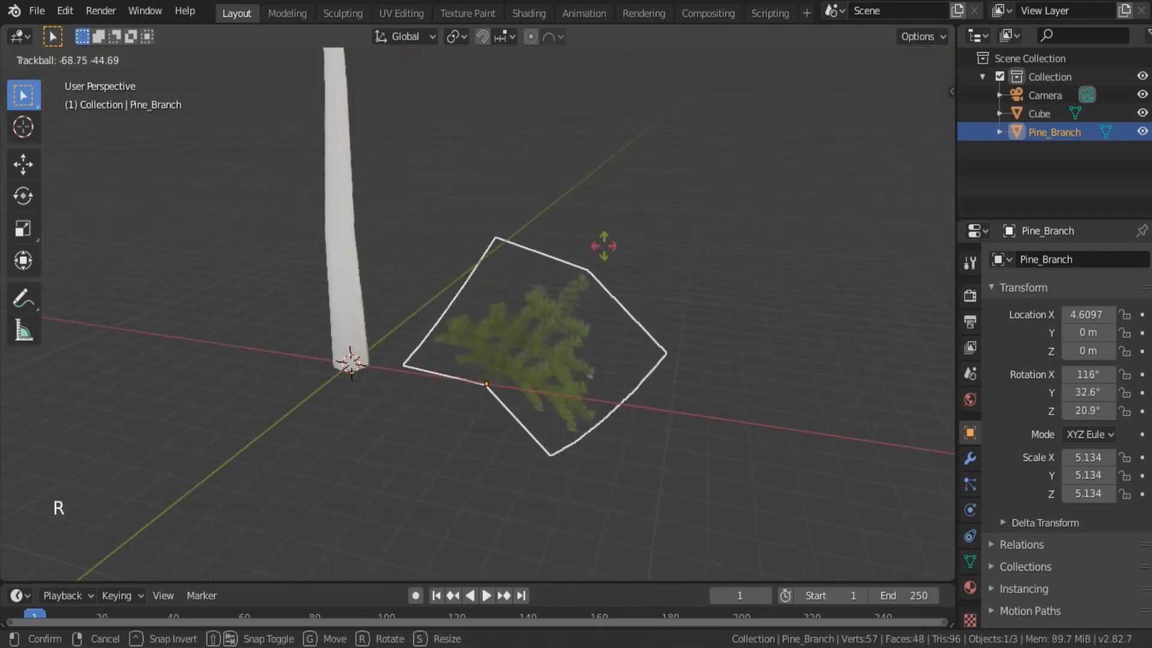
Cancel the rotation and reset the branch's location to the world origin.
key("Escape")
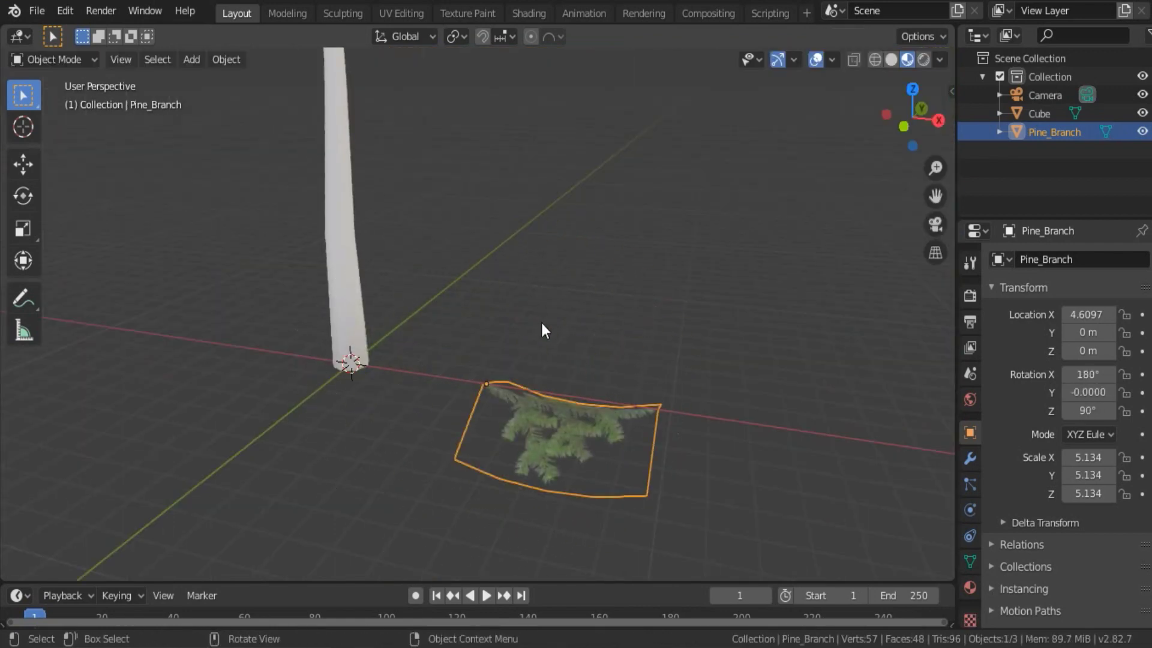
middle_click_drag(641, 376, 617, 332, "shift")
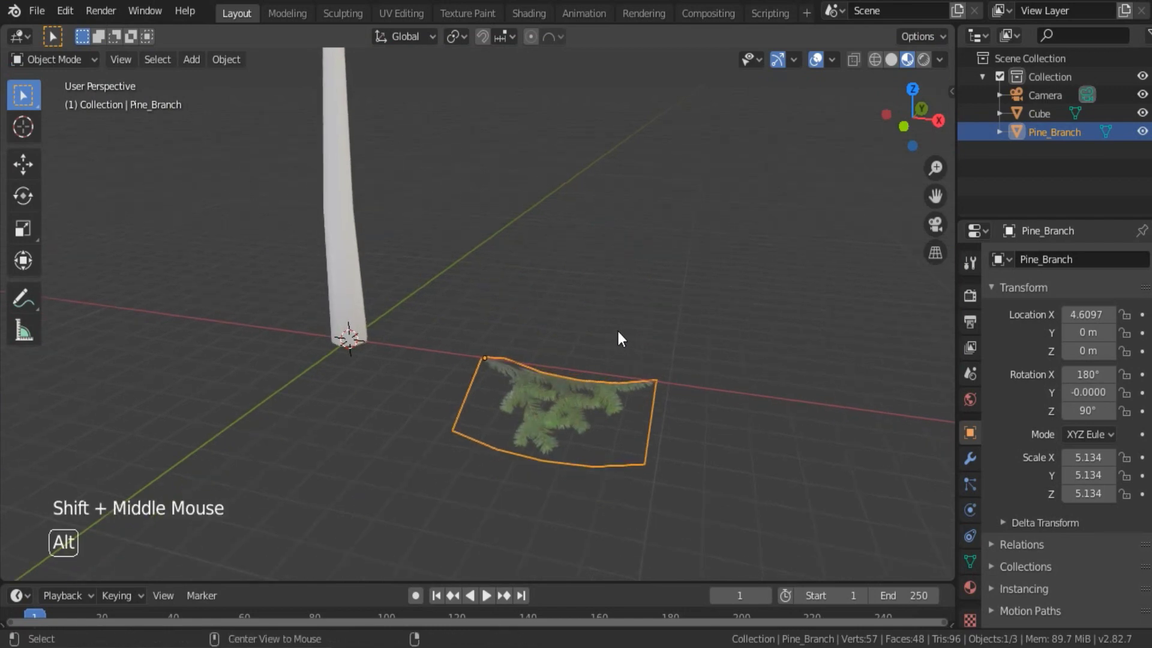
key("alt+g")
scroll(470, 345, "up", 5)
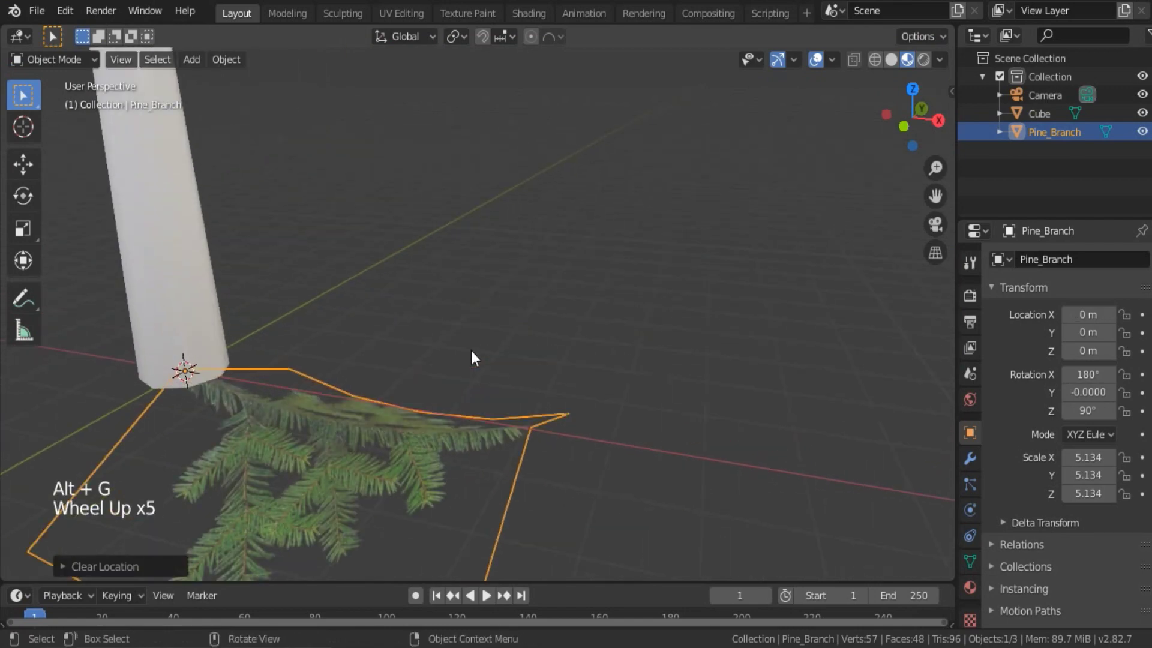
key("KP_1")
Raise the branch 4.0665 m up the trunk, scale it to 6.588, tilt it to 198°, and shift its mesh along X.
key("g")
key("z")
left_click(609, 217)
middle_click_drag(610, 217, 632, 322, "shift")
key("s")
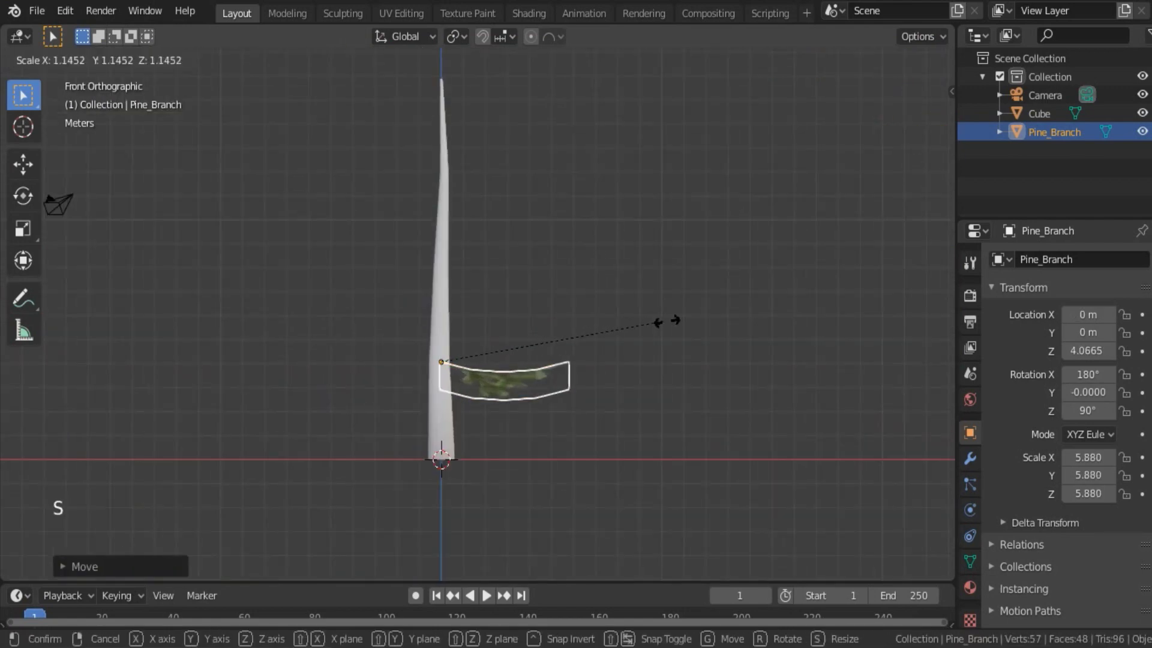
left_click(694, 321)
key("r")
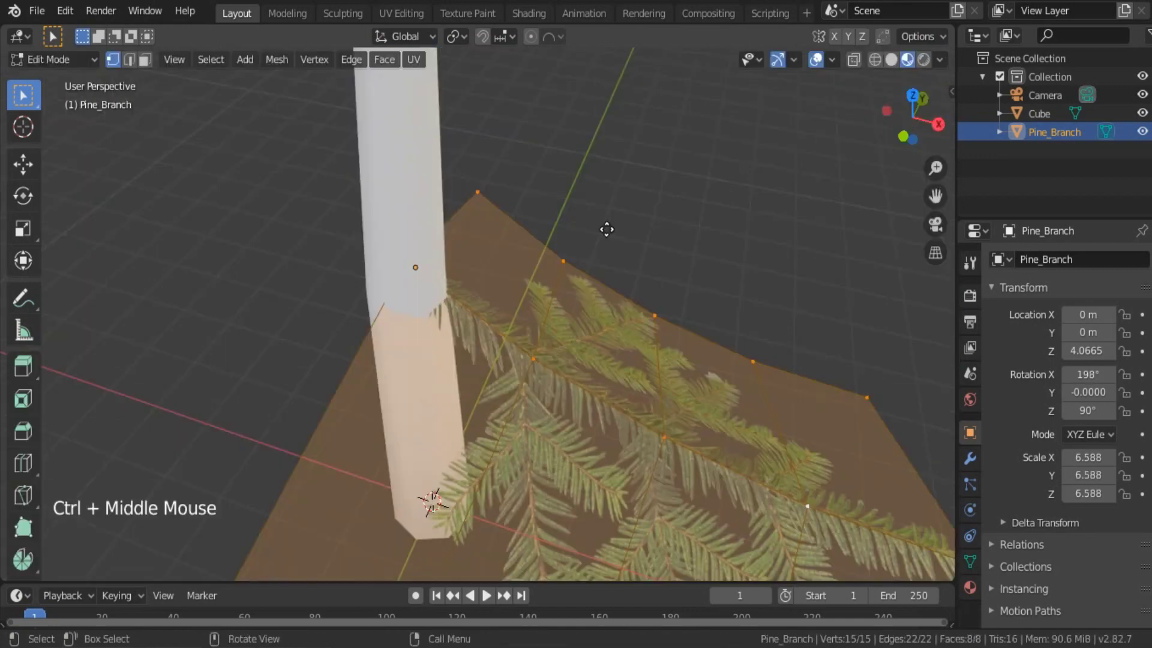
key("g")
key("x")
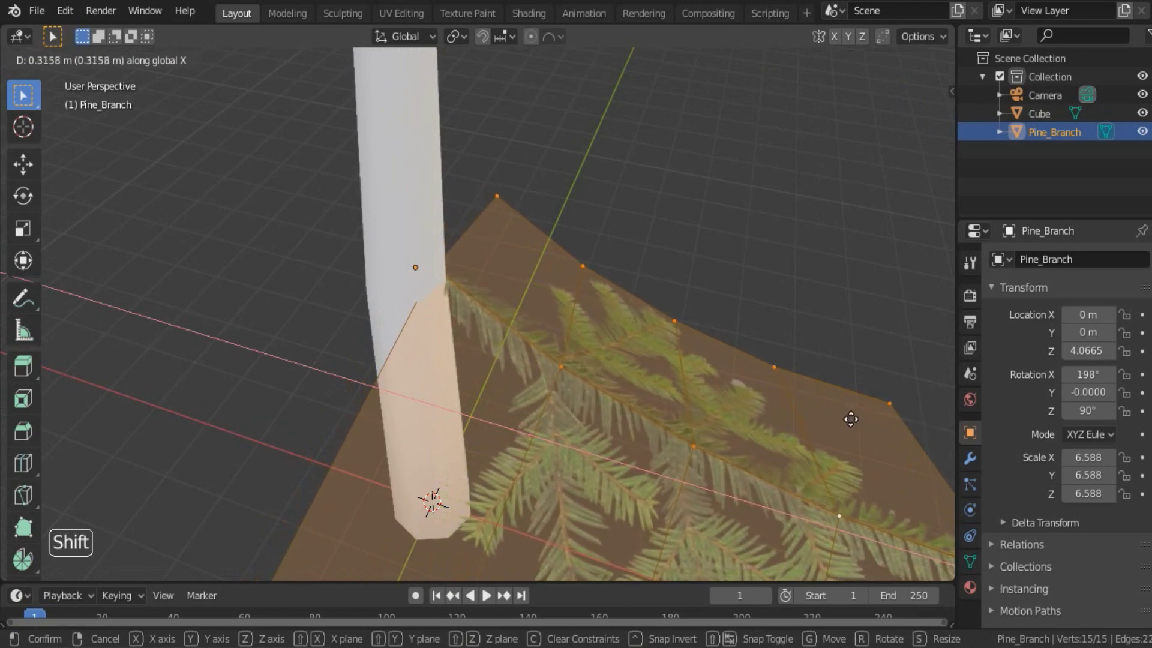
Duplicate the branch in place and turn the copy 180° around the trunk.
key("shift+d")
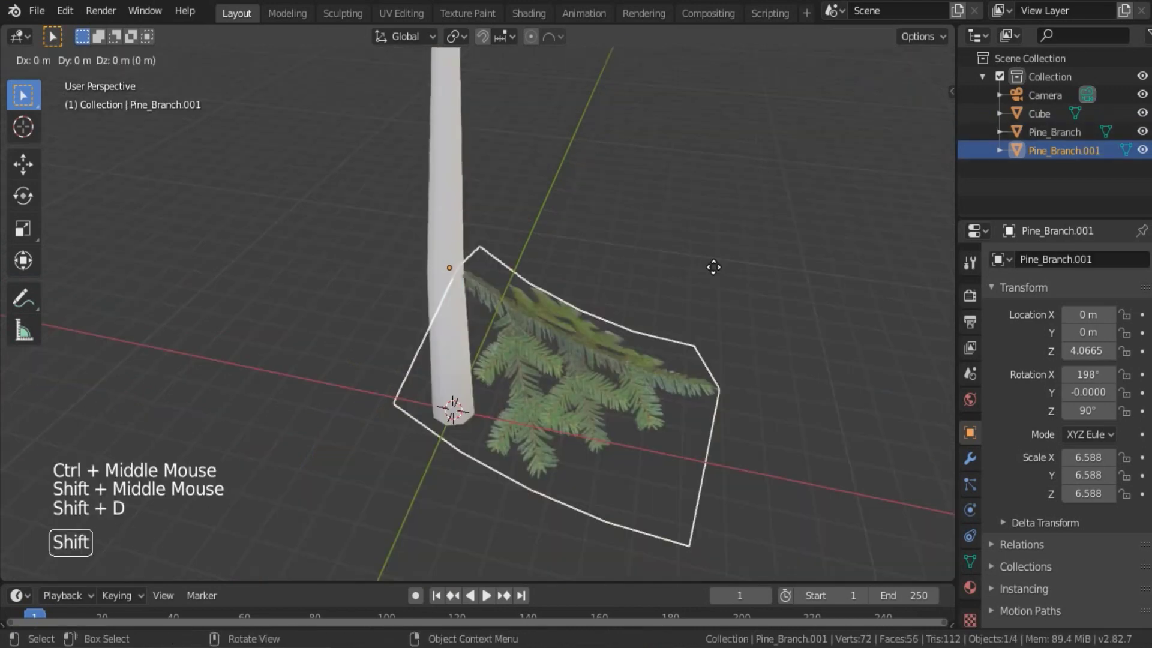
right_click(713, 268)
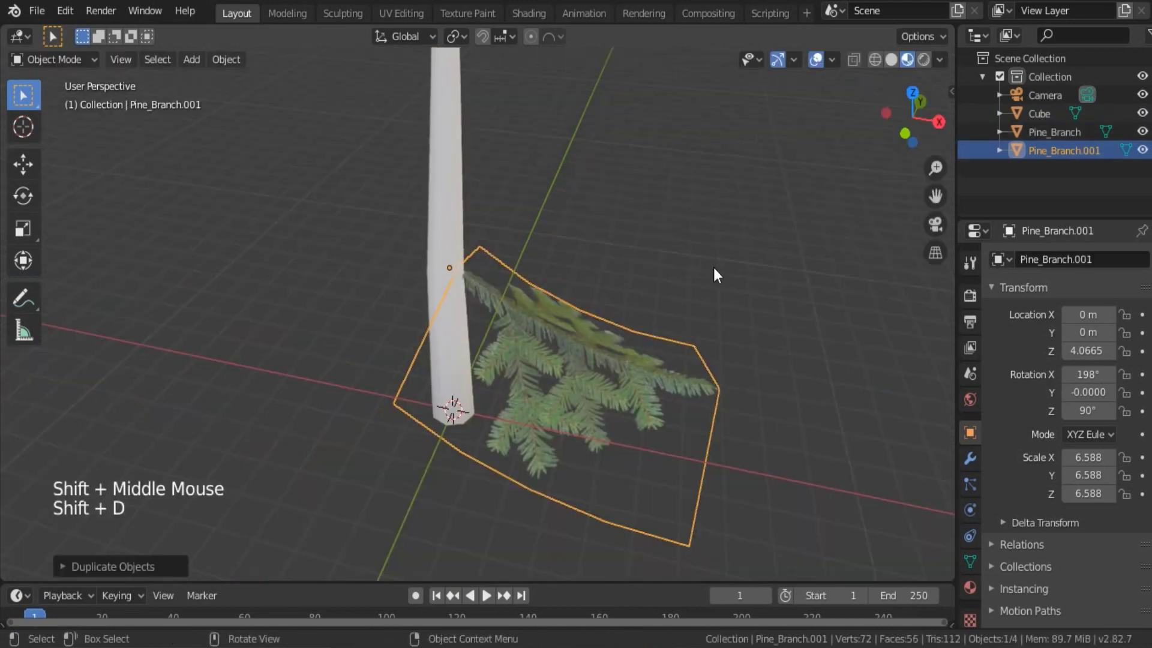
type("r180")
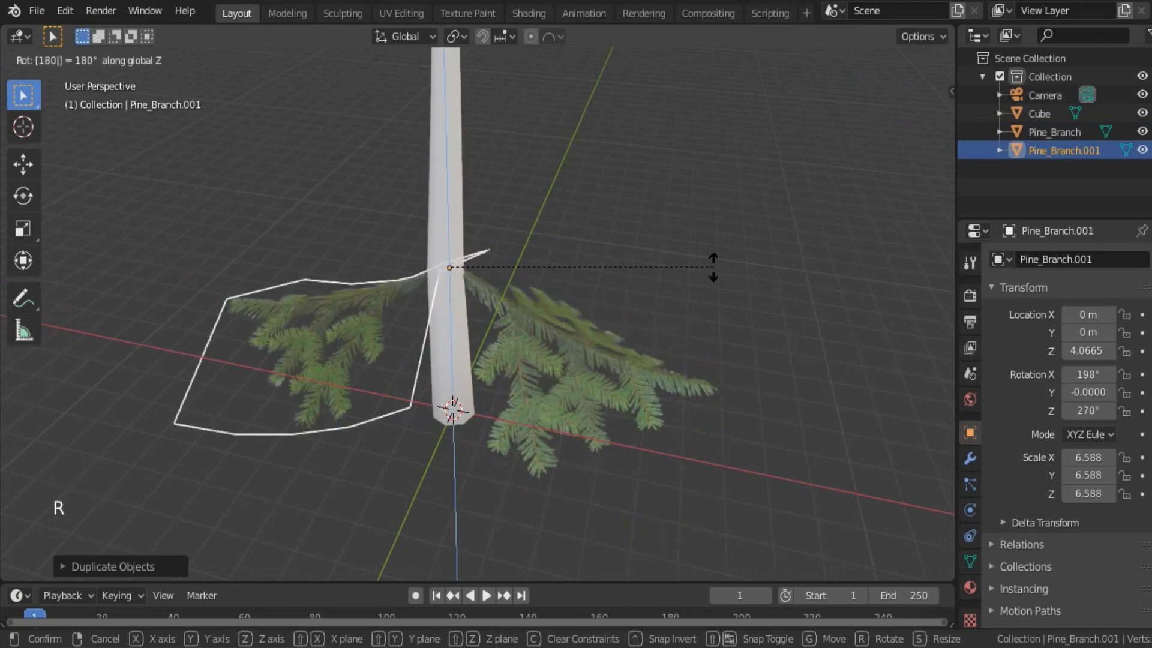
key("Return")
Duplicate both branches and rotate the copies 90° about Z.
left_click(603, 354, "shift")
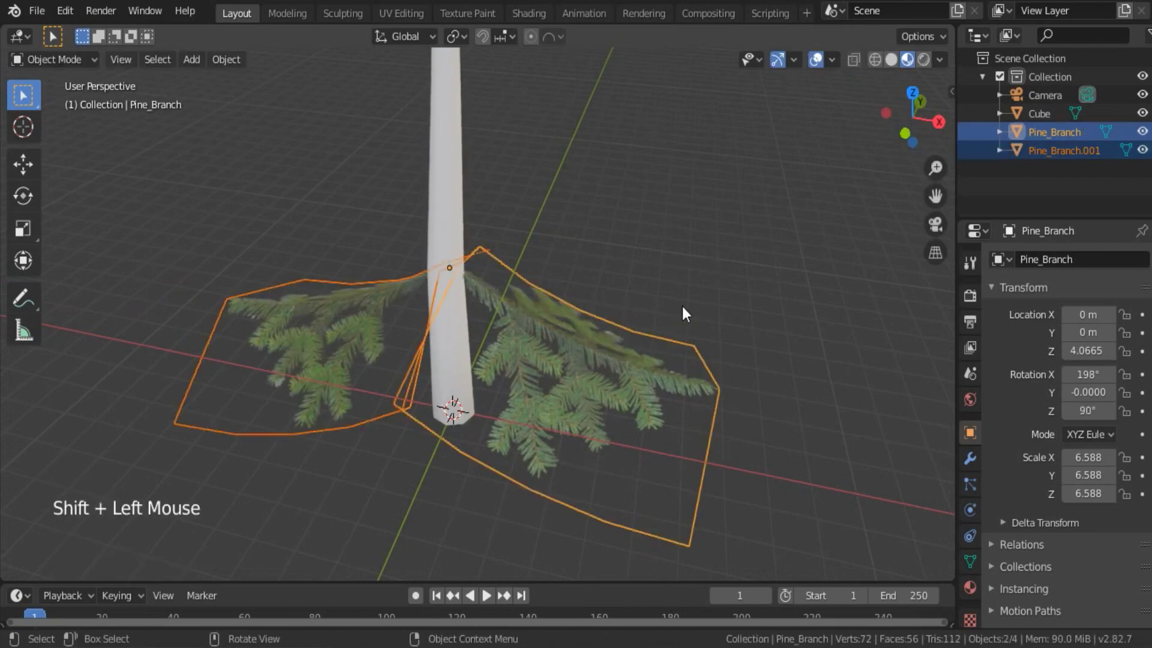
key("shift+d")
right_click(722, 258)
type("rz90")
key("Return")
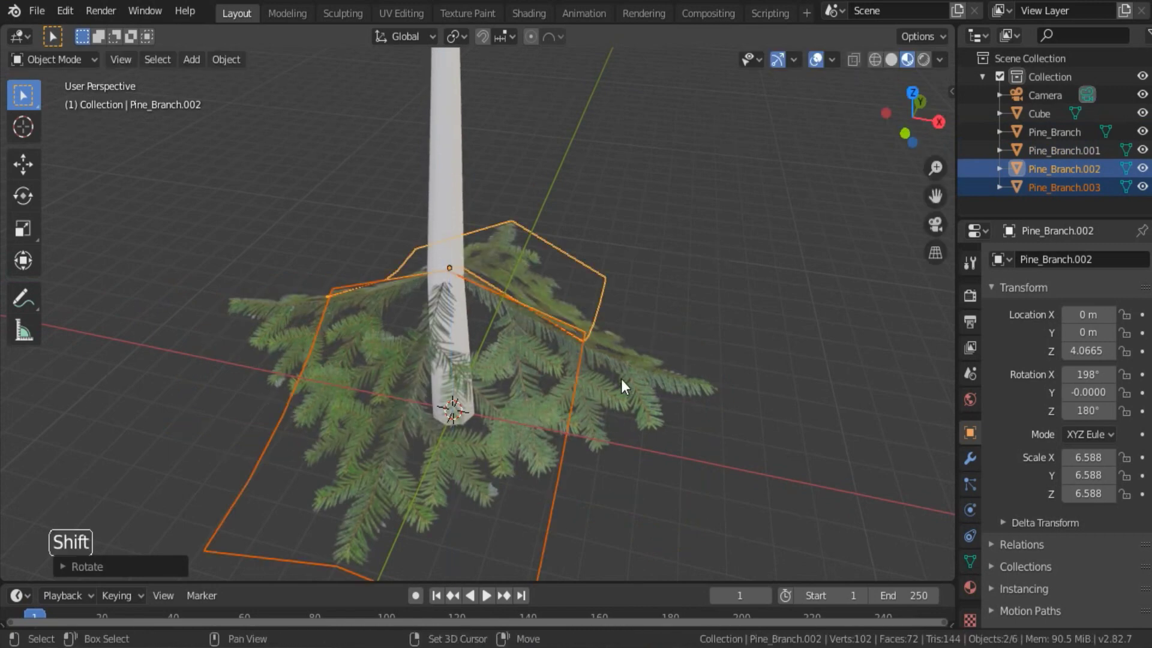
Duplicate all four branch planes and rotate the copies 45° about Z.
left_click(436, 279, "shift")
left_click(238, 305, "shift")
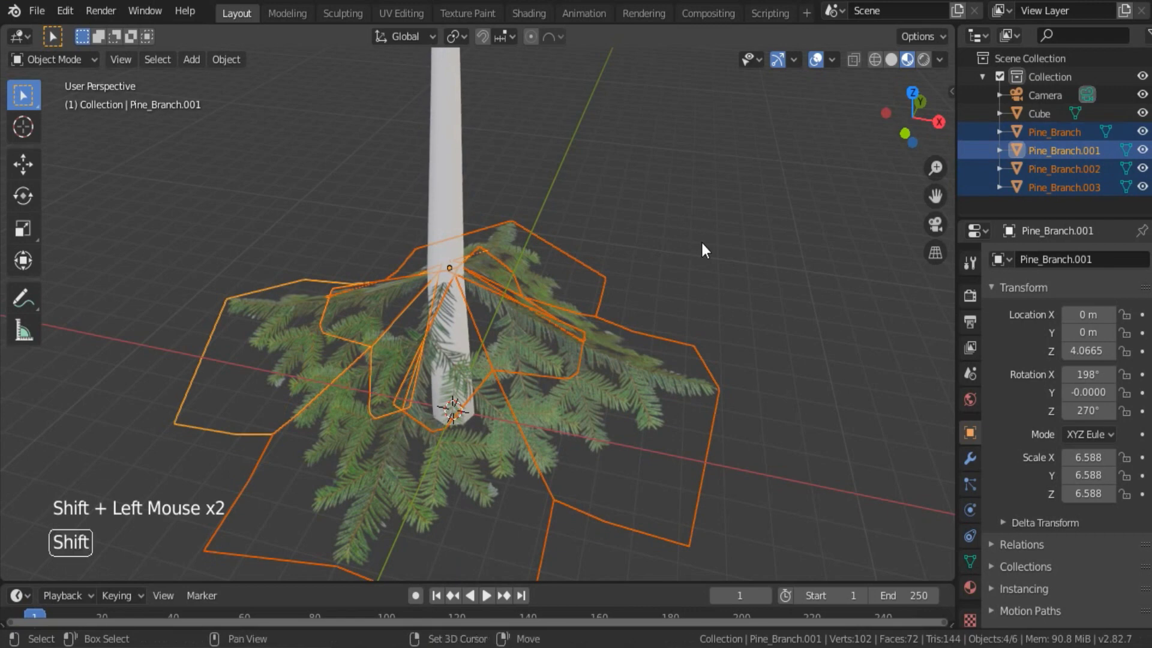
key("shift+d")
type("rz")
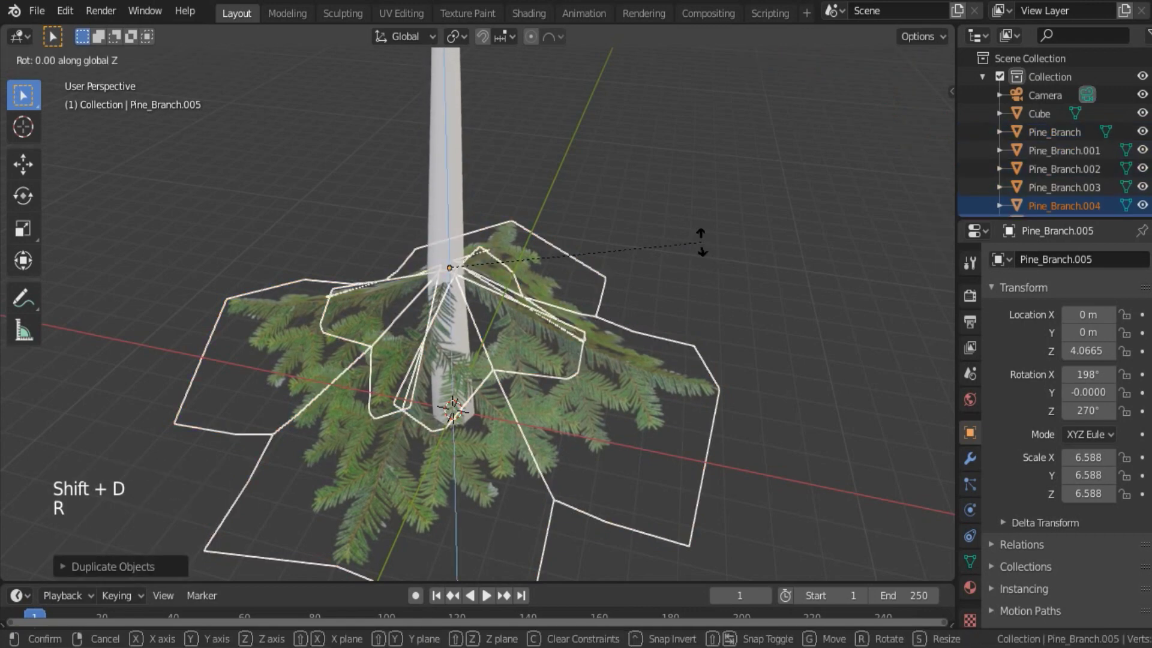
type("45")
key("Return")
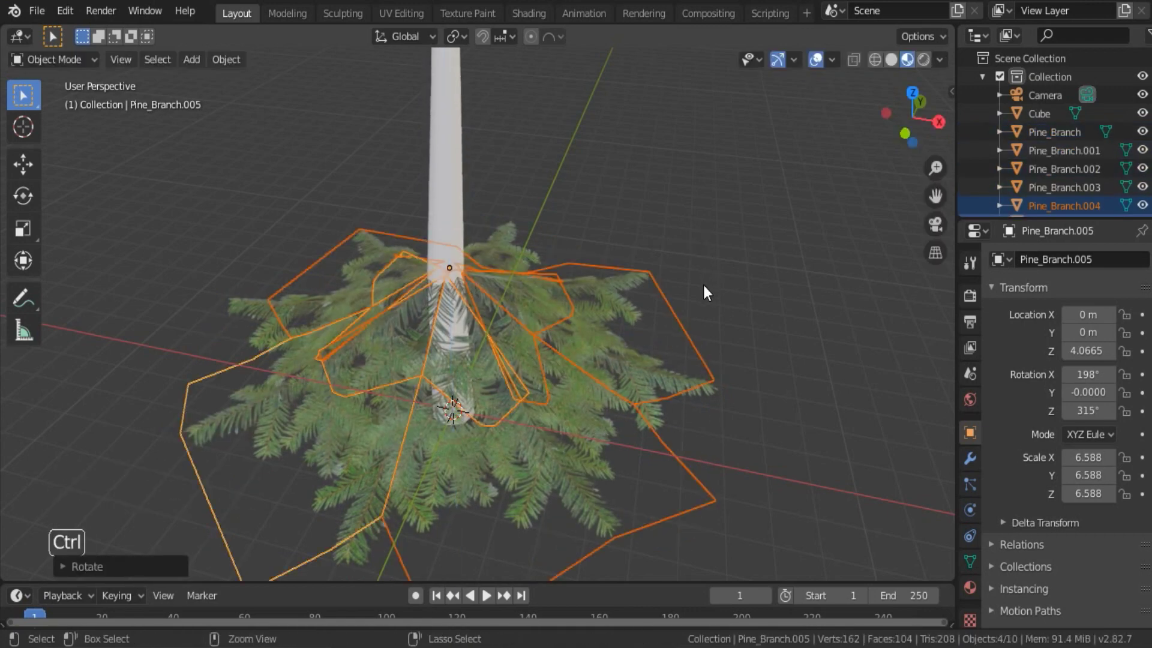
middle_click_drag(704, 291, 701, 363, "ctrl")
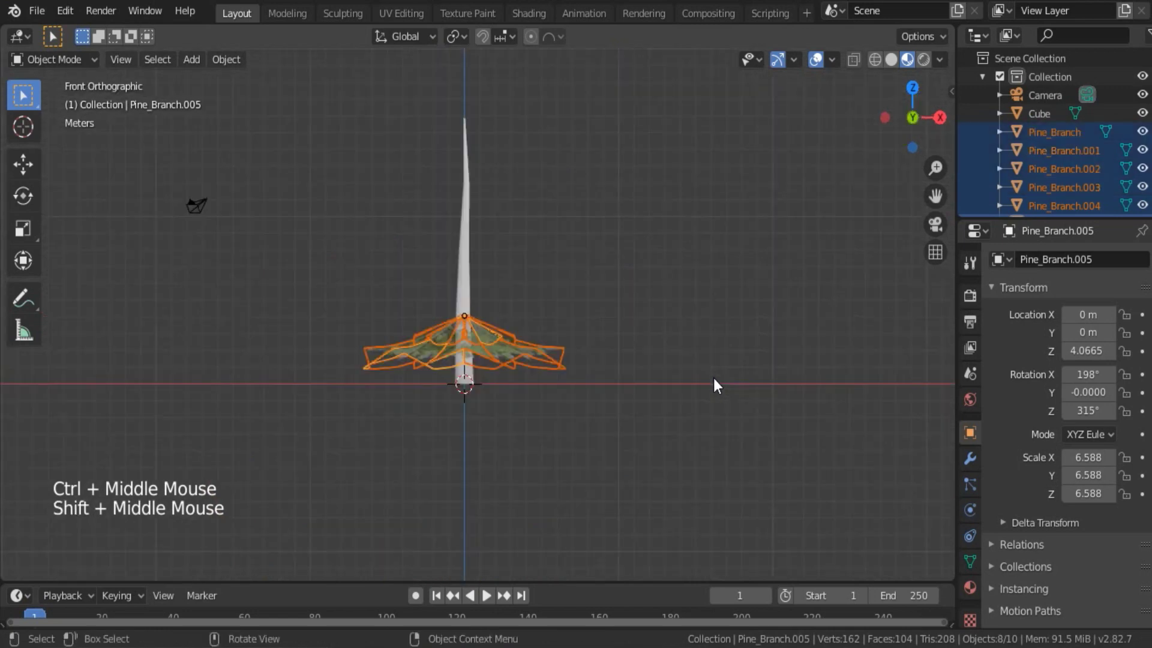
Shrink the bottom branch ring and stack smaller raised copies for the lower tiers.
key("s")
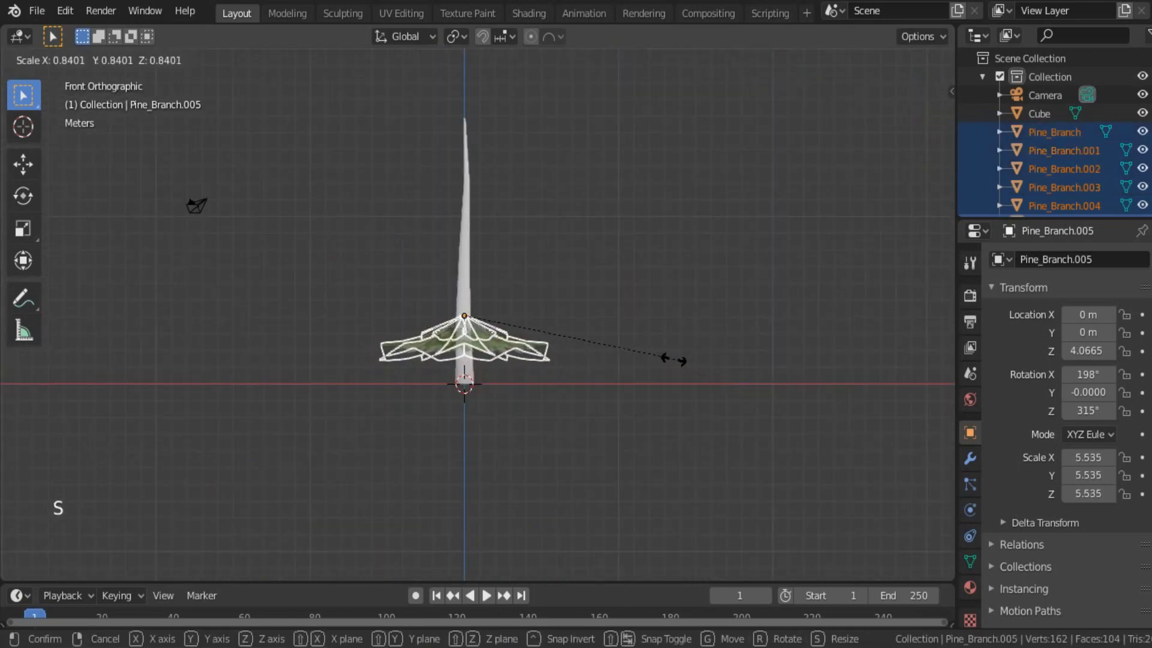
left_click(674, 358)
key("shift+d")
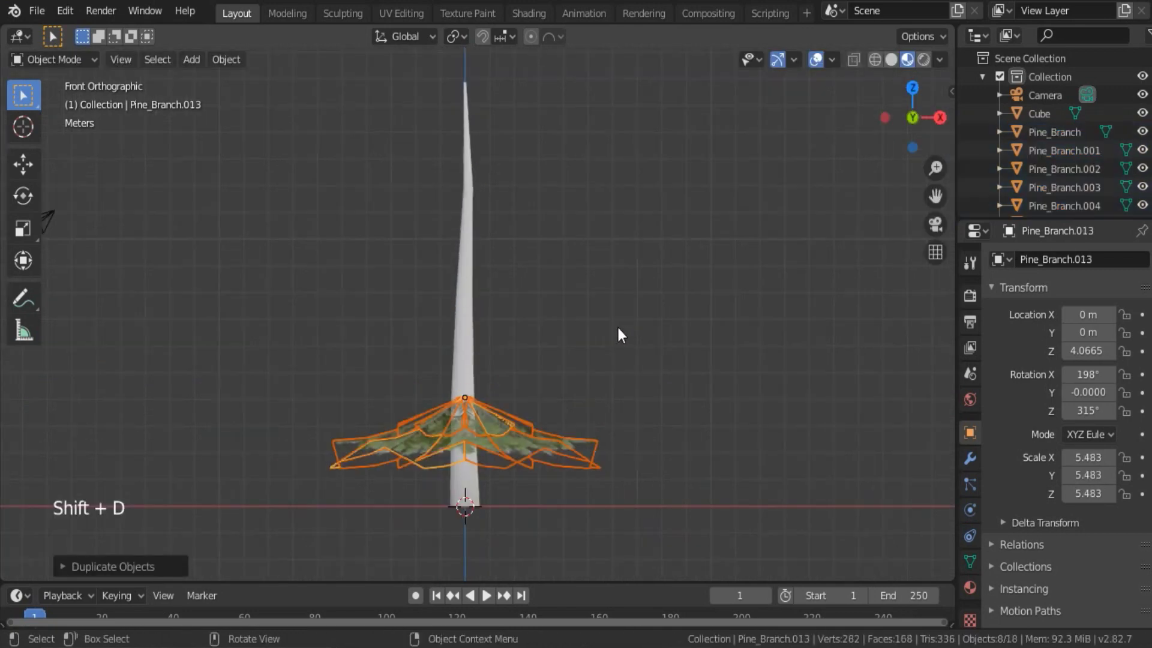
key("g")
key("z")
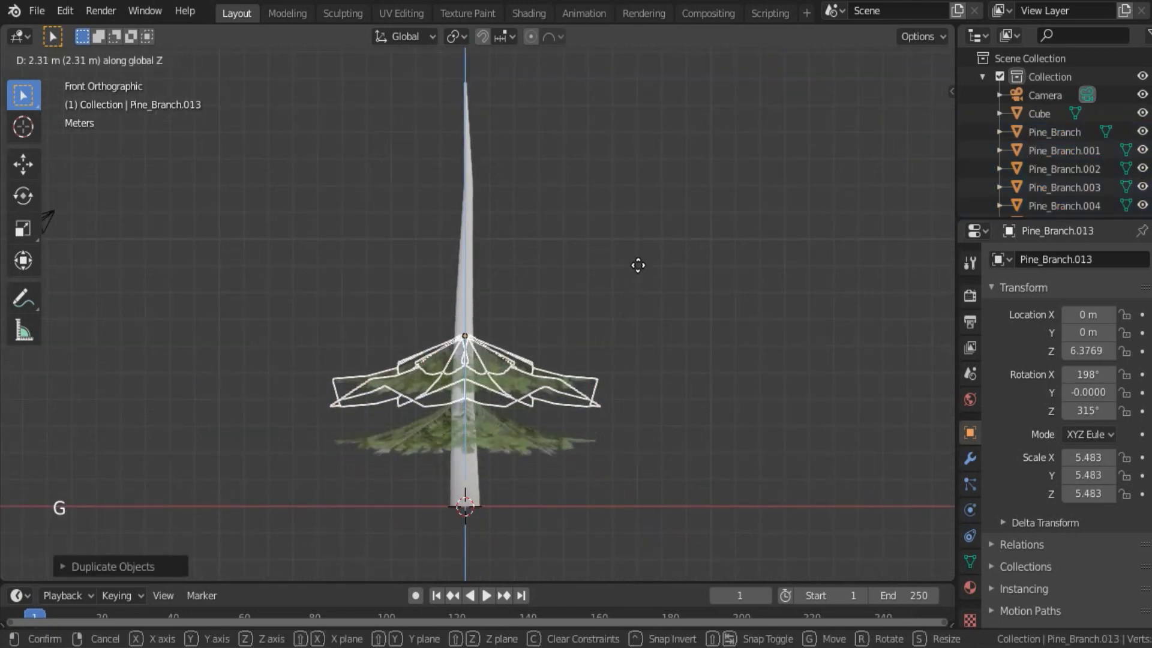
left_click(693, 375)
key("s")
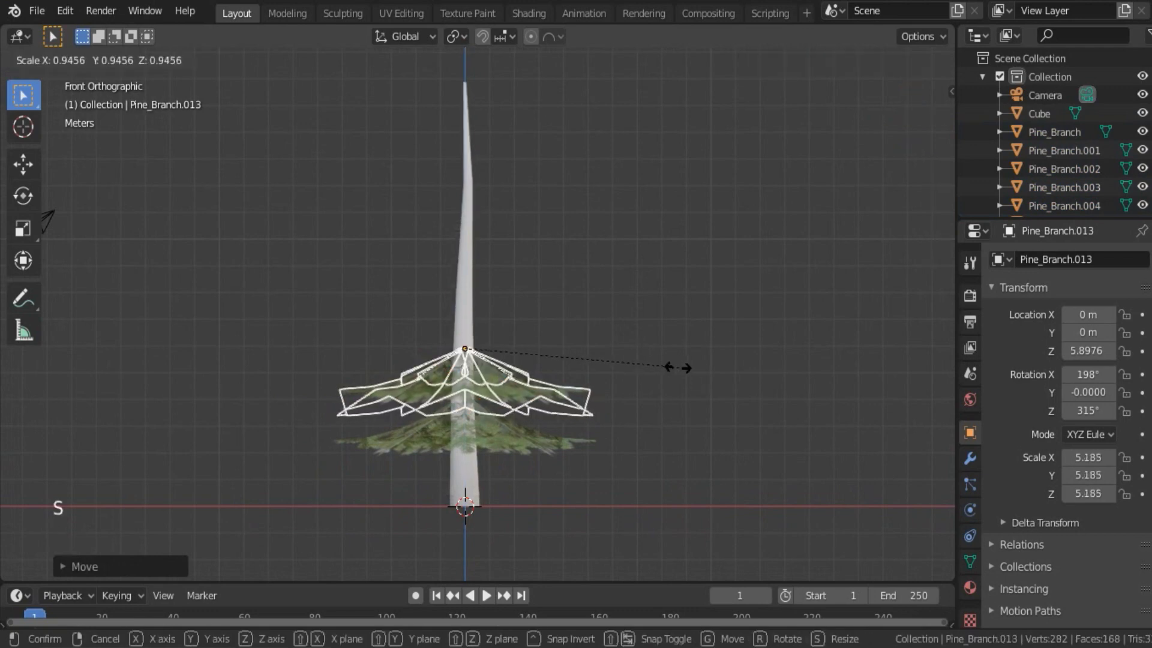
left_click(670, 363)
key("shift+d")
key("g")
key("z")
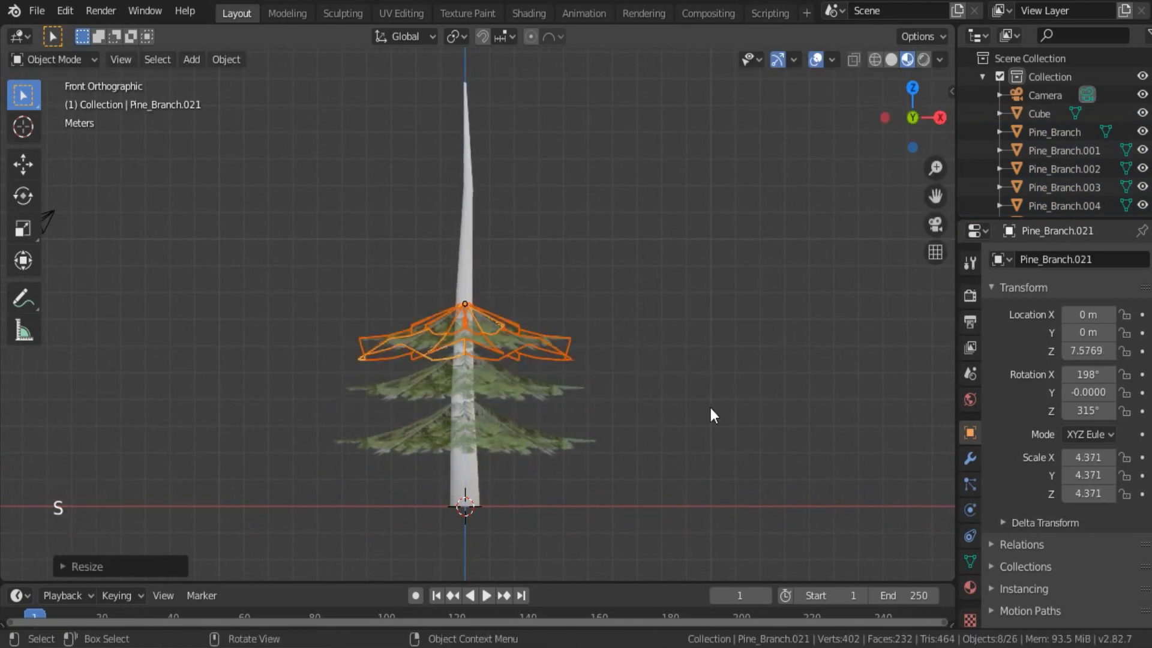
key("shift+d")
left_click(707, 406)
middle_click_drag(640, 245, 640, 298, "shift")
key("shift+d")
left_click(640, 298)
key("g")
left_click(648, 318)
key("s")
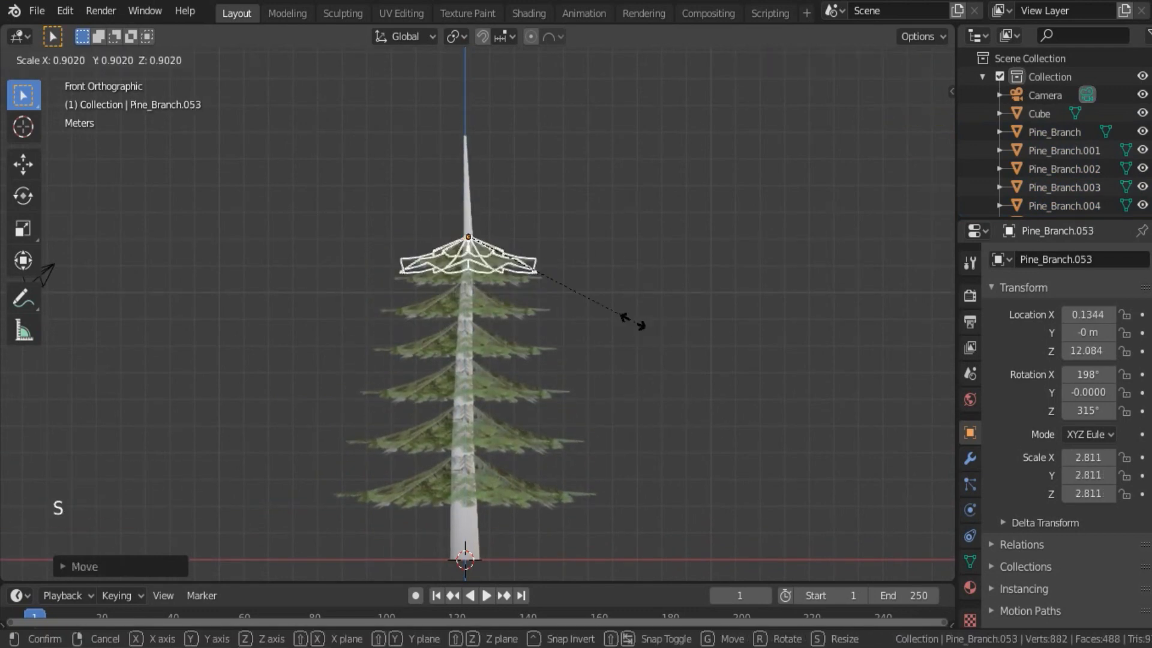
left_click(625, 316)
Continue stacking ever-smaller branch tiers up to the treetop to complete the cone.
scroll(665, 282, "up", 2)
key("shift+d")
key("g")
left_click(668, 240)
key("s")
left_click(668, 252)
middle_click_drag(668, 252, 686, 285, "shift")
key("shift+d")
key("s")
left_click(678, 264)
key("shift+d")
key("s")
left_click(668, 275)
scroll(668, 275, "up", 3)
key("shift+d")
key("g")
key("g")
left_click(707, 304)
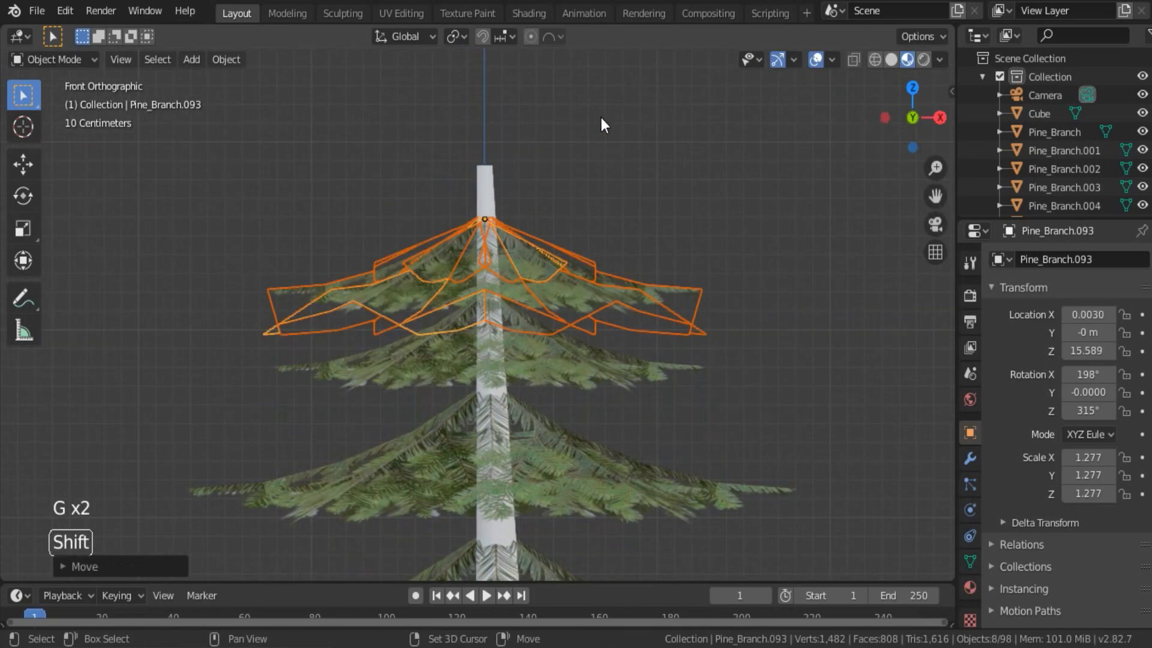
key("shift+d")
key("z")
left_click(635, 196)
key("s")
left_click(600, 240)
Circle-select all branch tiers and add a duplicate set raised about 0.58 m.
scroll(599, 240, "down", 2)
key("c")
left_click_drag(475, 174, 476, 444)
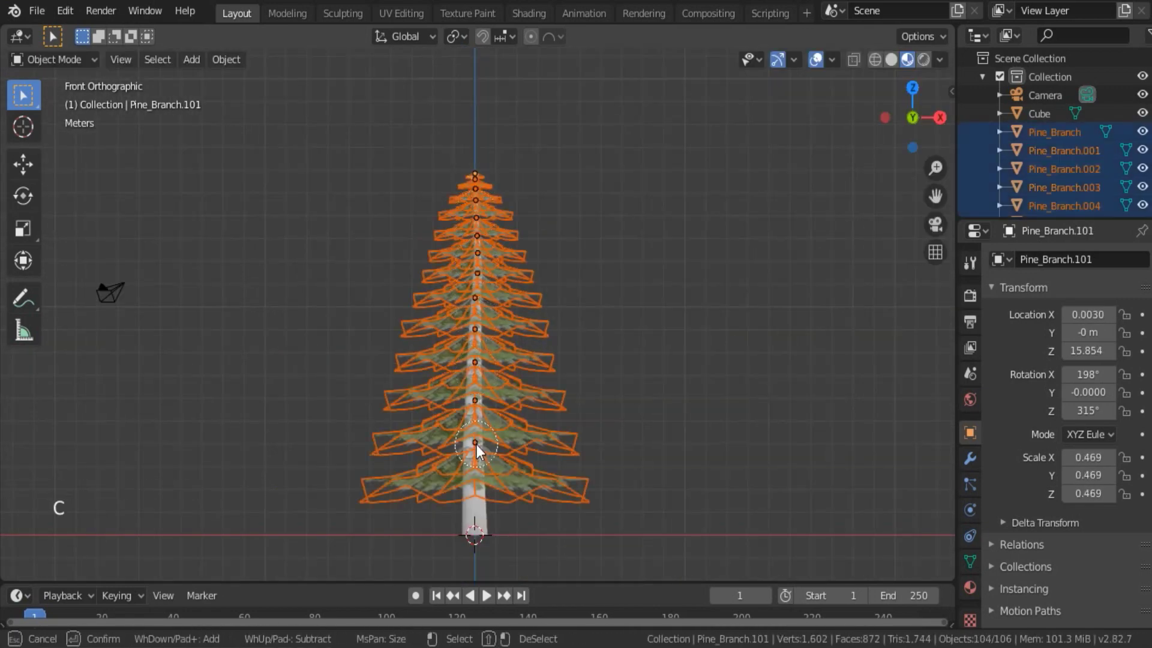
key("Escape")
key("shift+d")
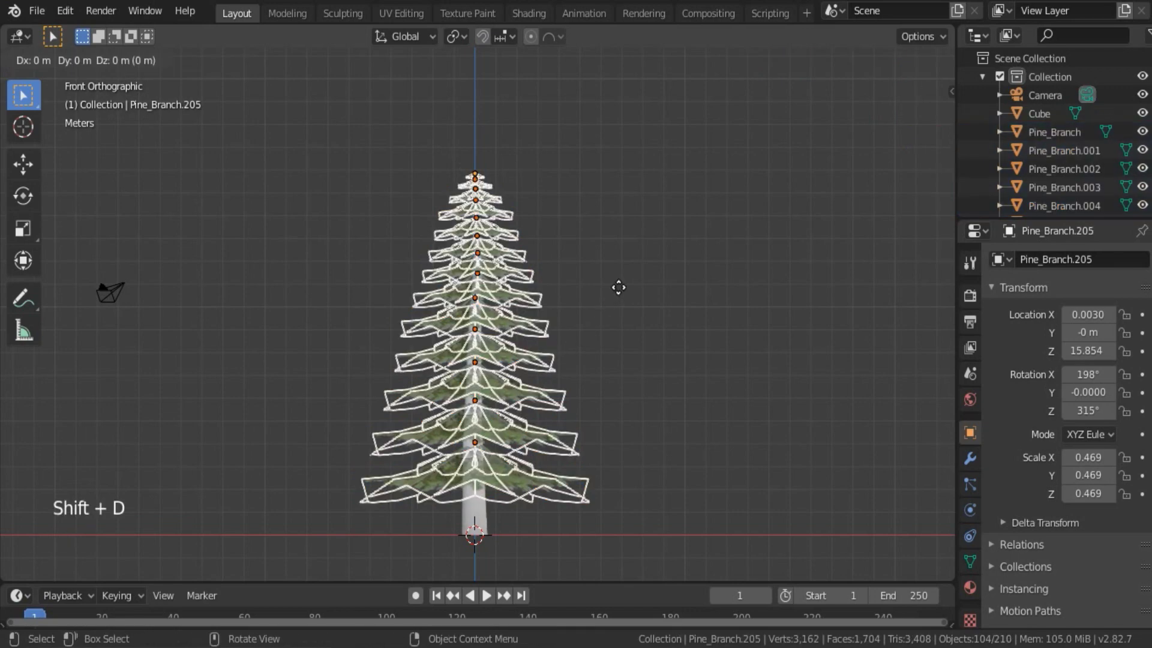
right_click(618, 288)
scroll(618, 288, "up", 1)
key("g")
key("z")
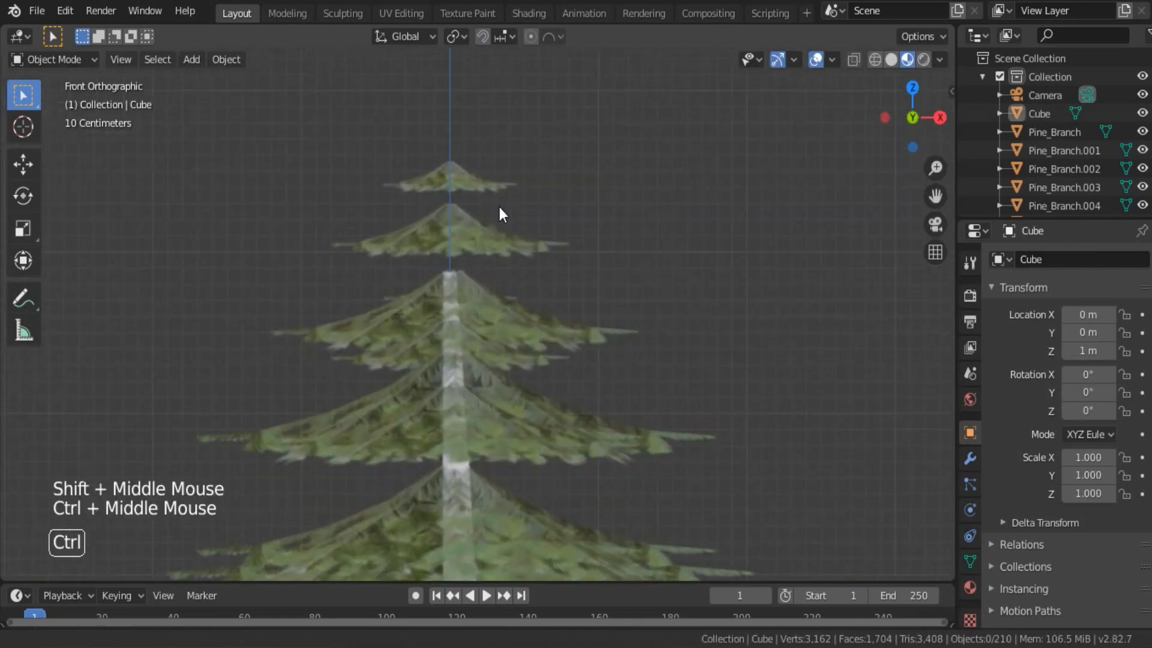
middle_click_drag(499, 207, 508, 210, "ctrl")
Select the top two branch tiers and tilt them about their local X axis by about 12°.
key("c")
left_click(451, 133)
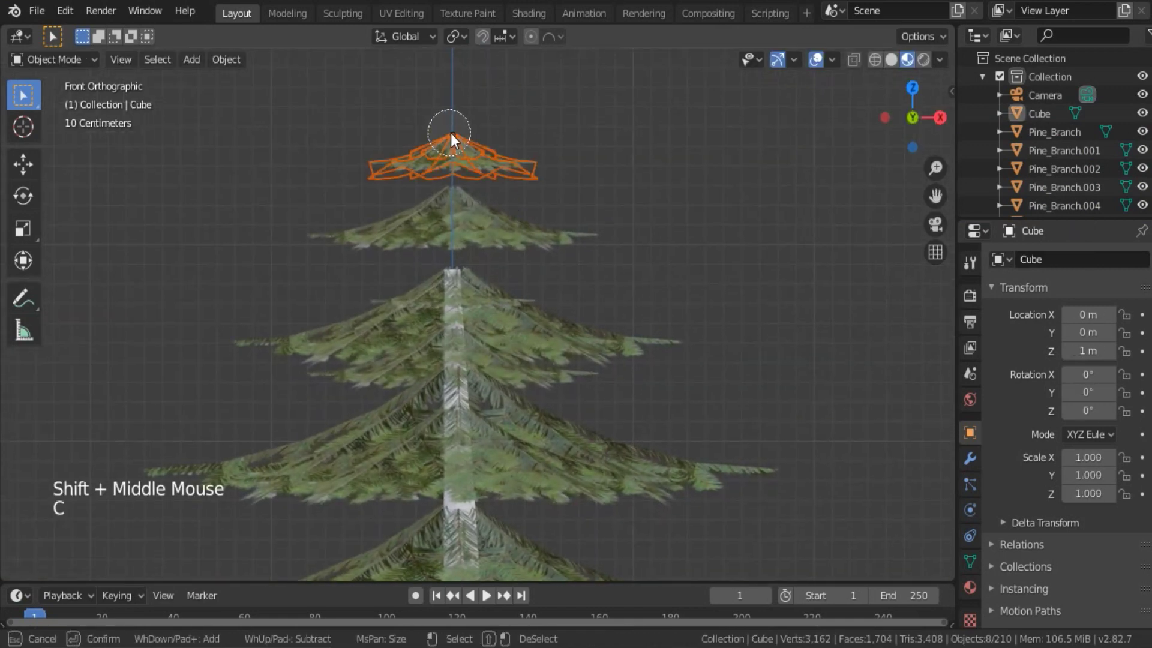
left_click(455, 194)
right_click(454, 194)
key("r")
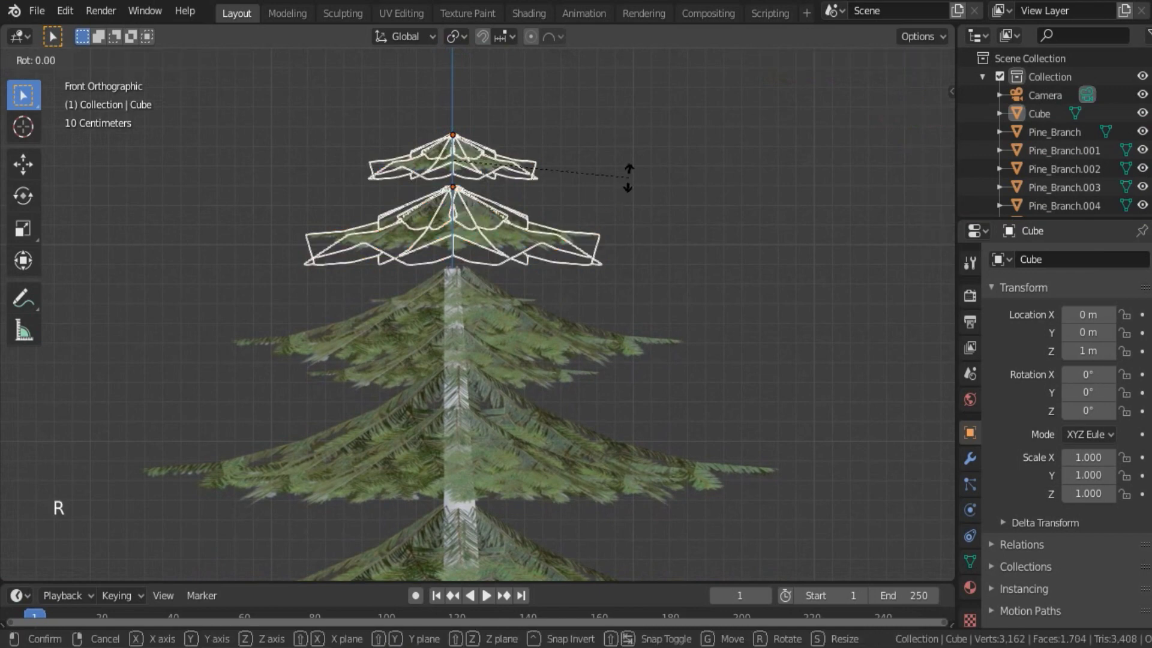
key("x")
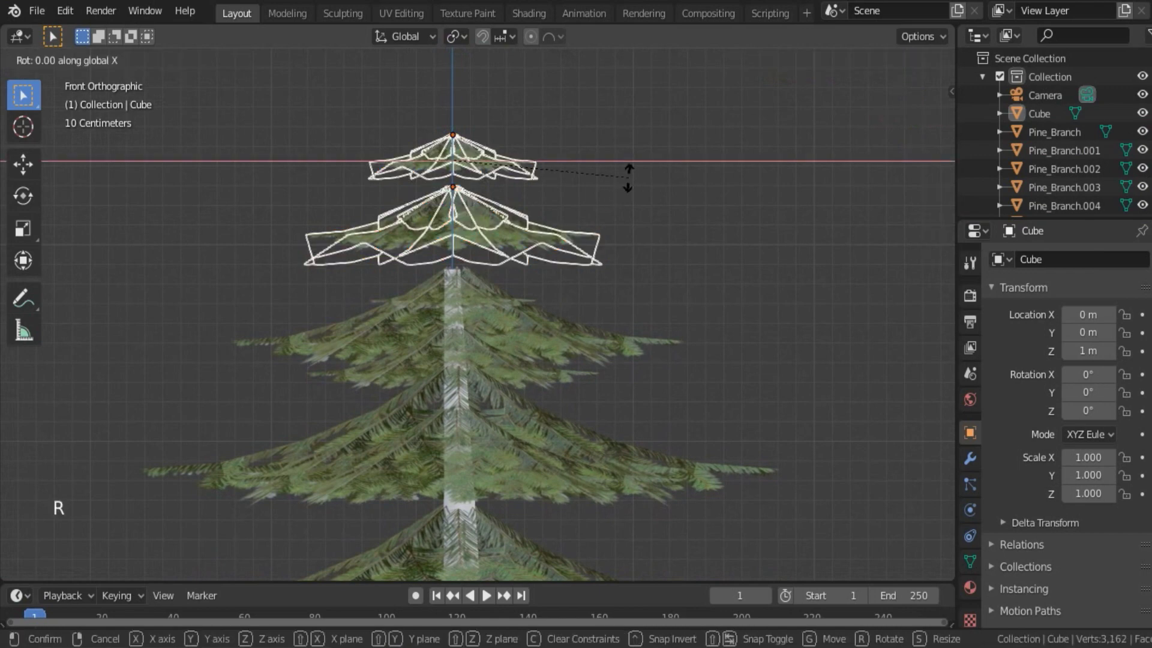
key("x")
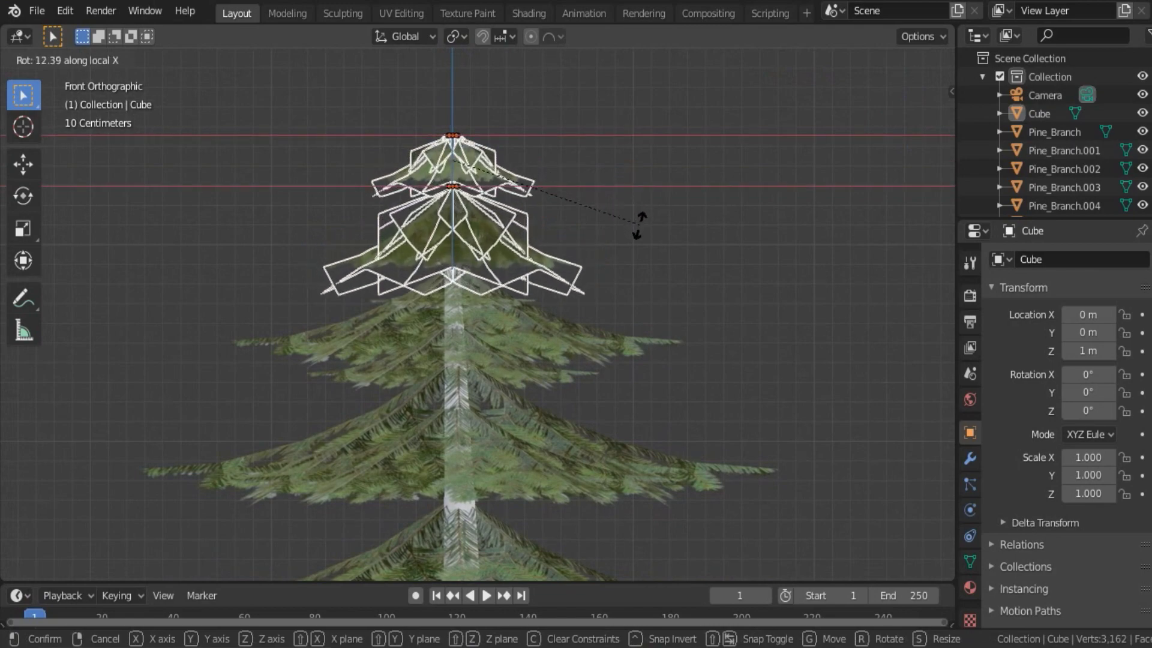
middle_click_drag(635, 213, 703, 239)
key("r")
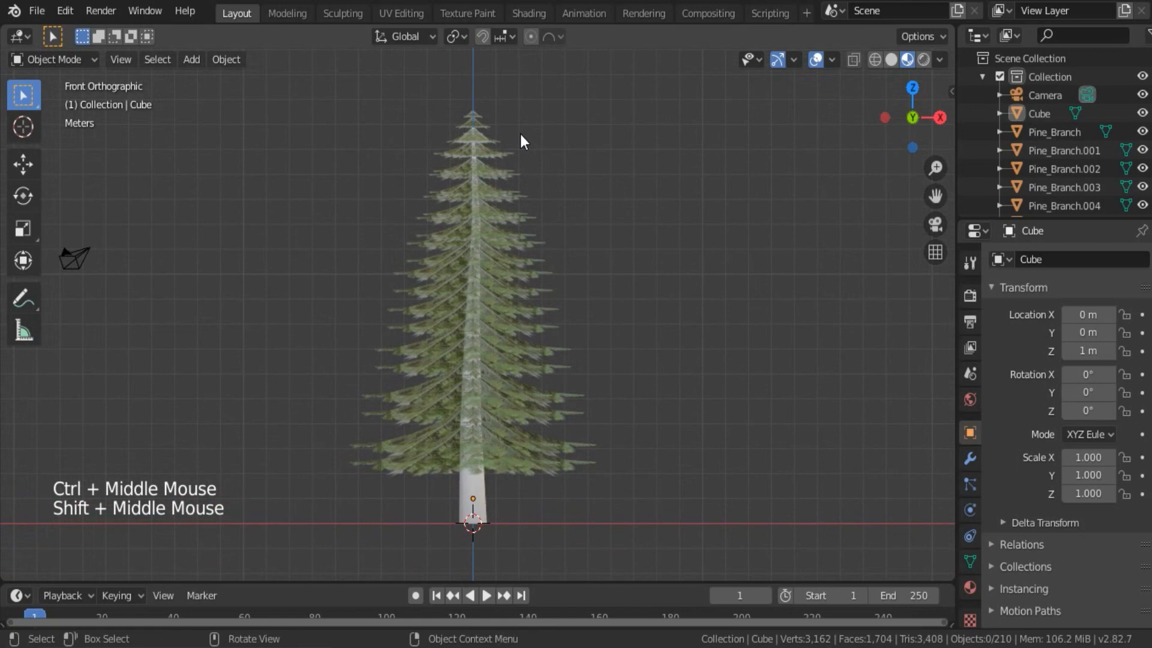
Paint-select all branch tiers and apply Randomize Transform to them.
key("c")
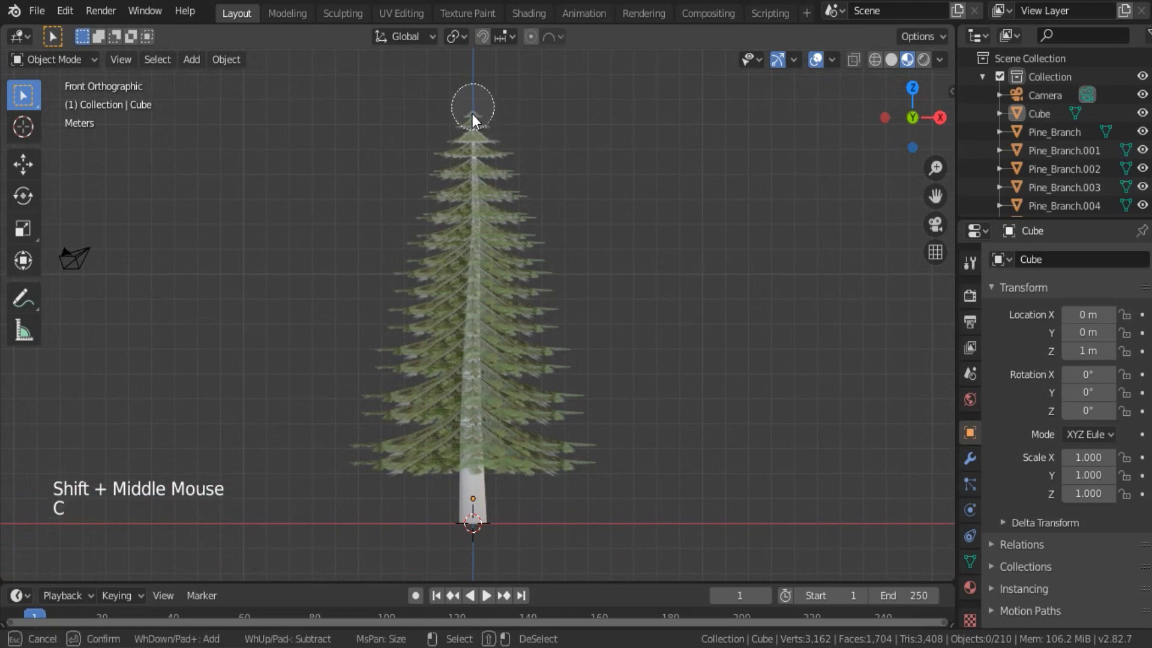
left_click_drag(473, 124, 478, 426)
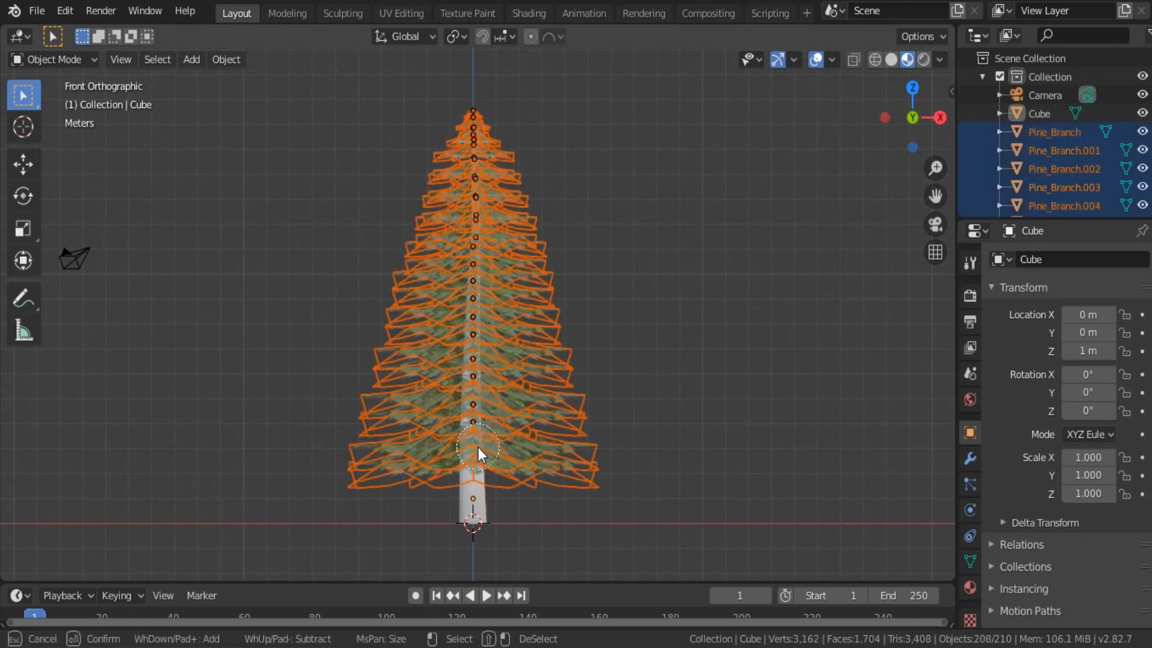
middle_click_drag(477, 447, 478, 420, "ctrl")
left_click(226, 59)
mouse_move(253, 81)
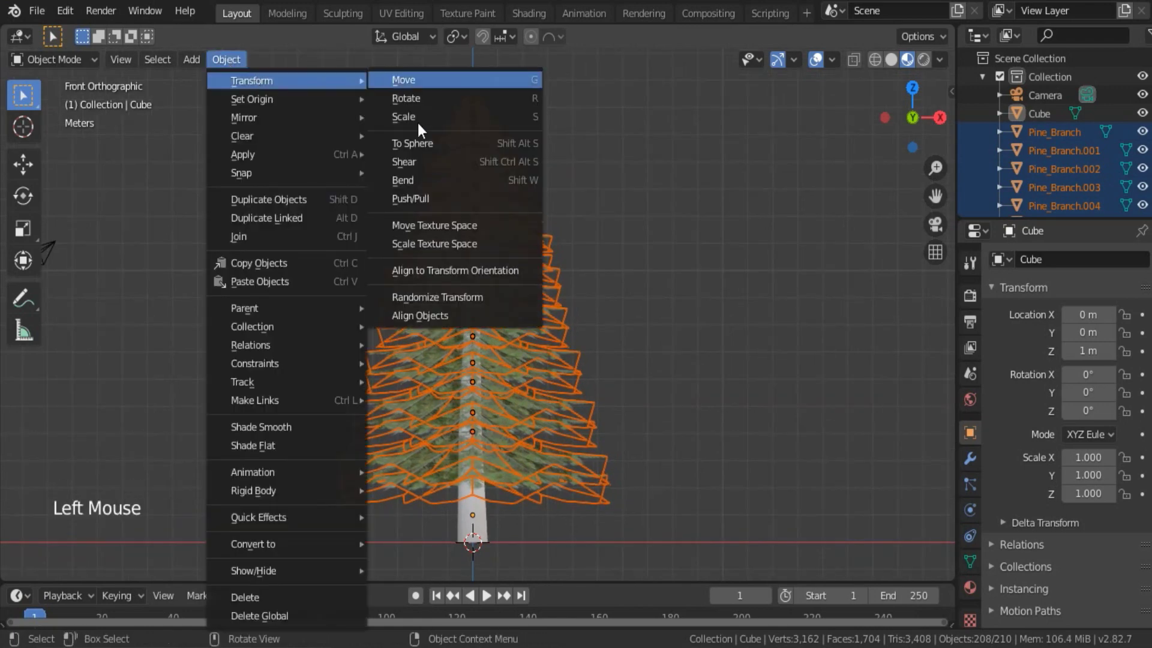
left_click(490, 297)
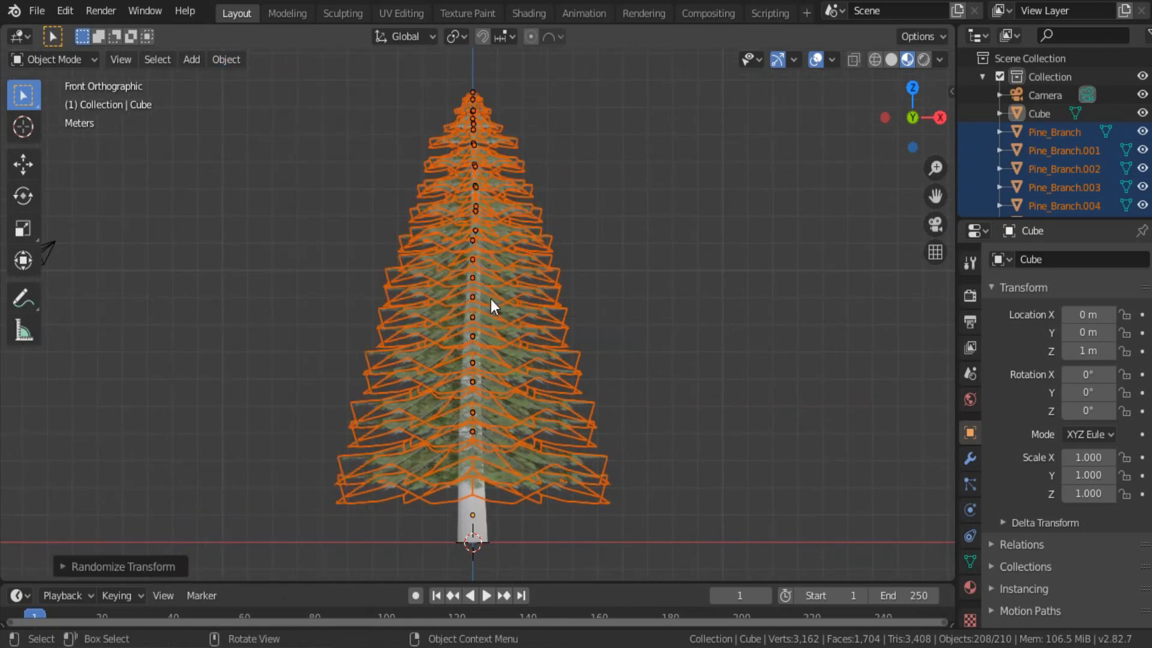
Set randomization to 0.94 m vertical offset, 8.6°/6.1°/17° rotation and uniform 1.06 scale.
left_click(77, 565)
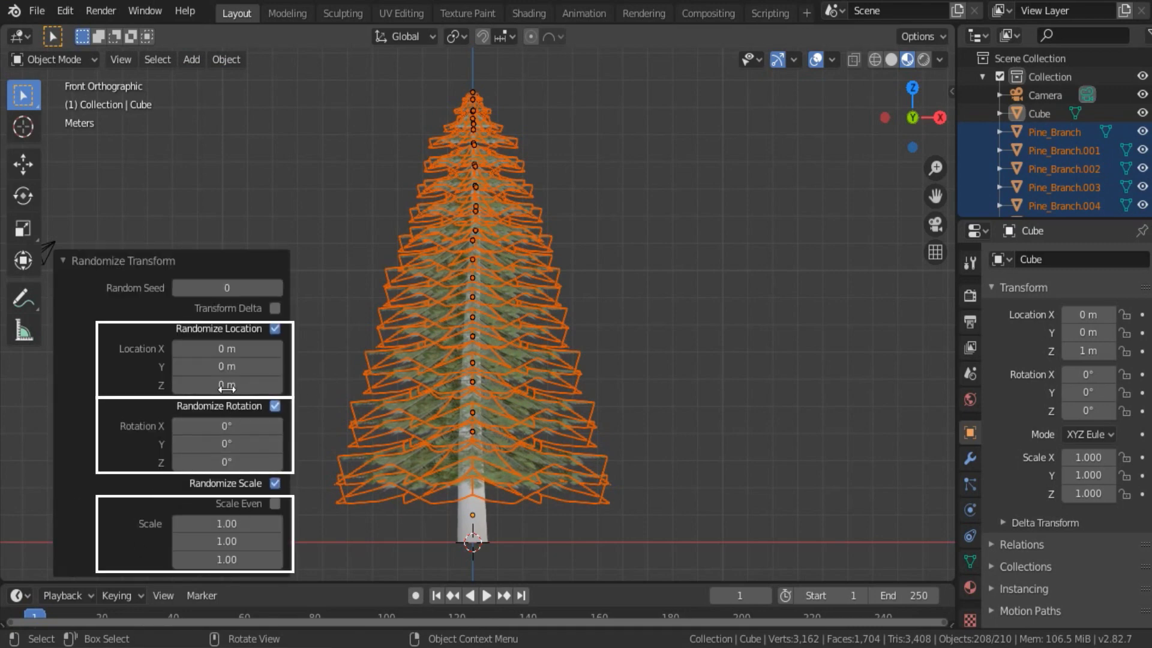
left_click_drag(219, 382, 288, 382)
key("KP_7")
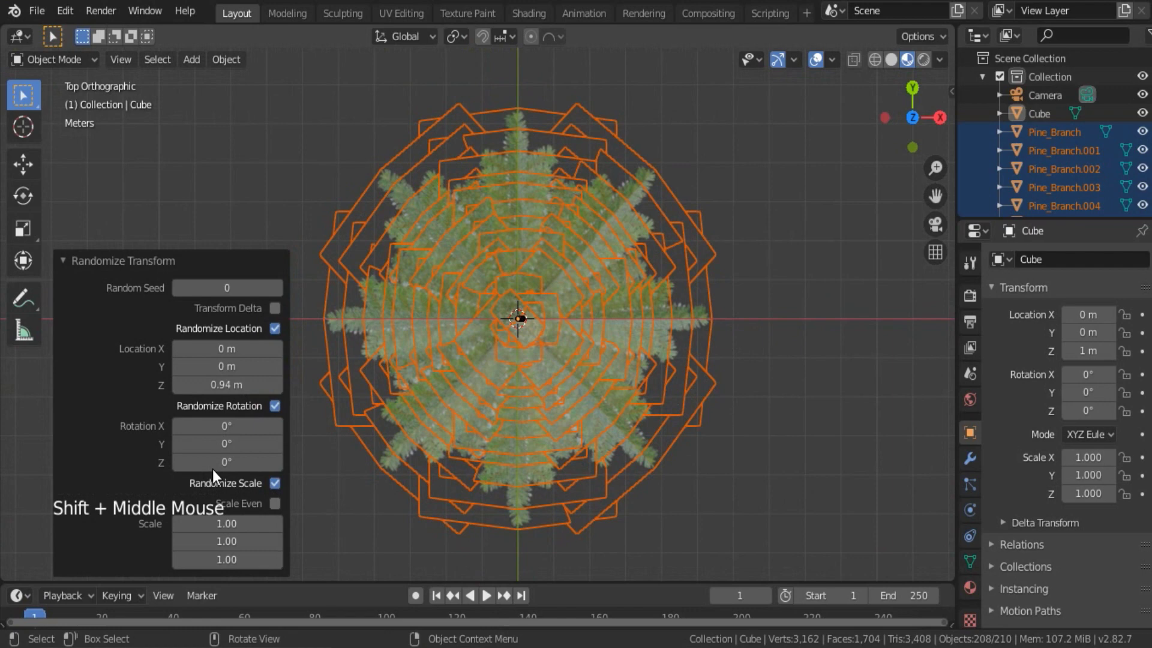
left_click_drag(212, 469, 236, 461)
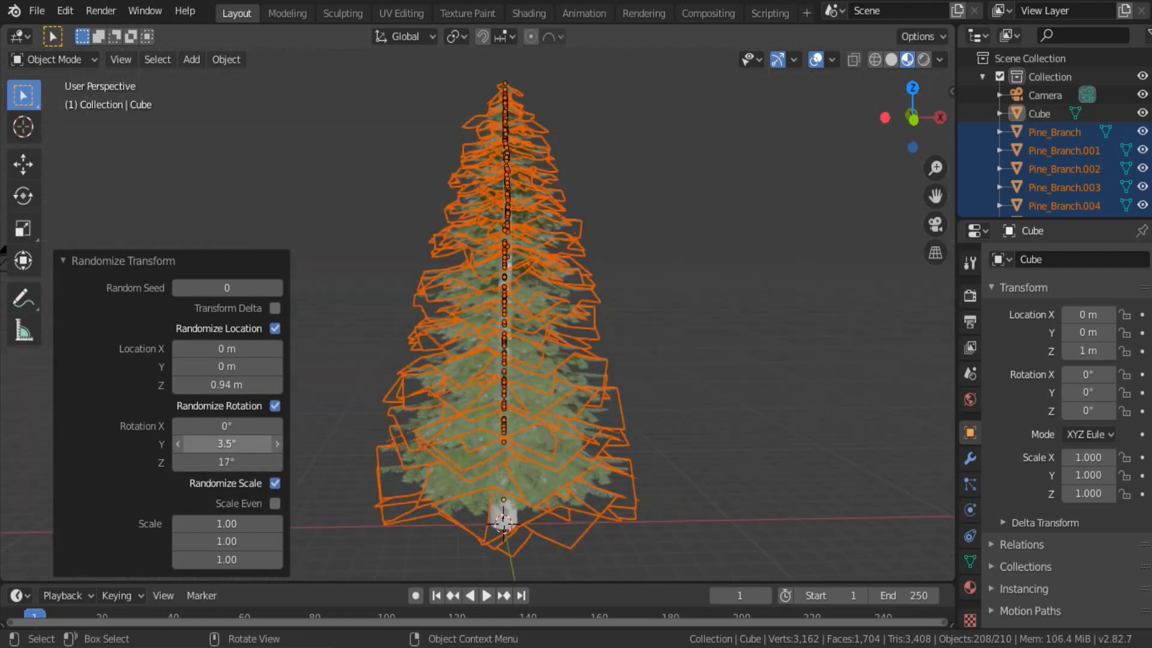
left_click_drag(227, 443, 238, 426)
left_click(277, 508)
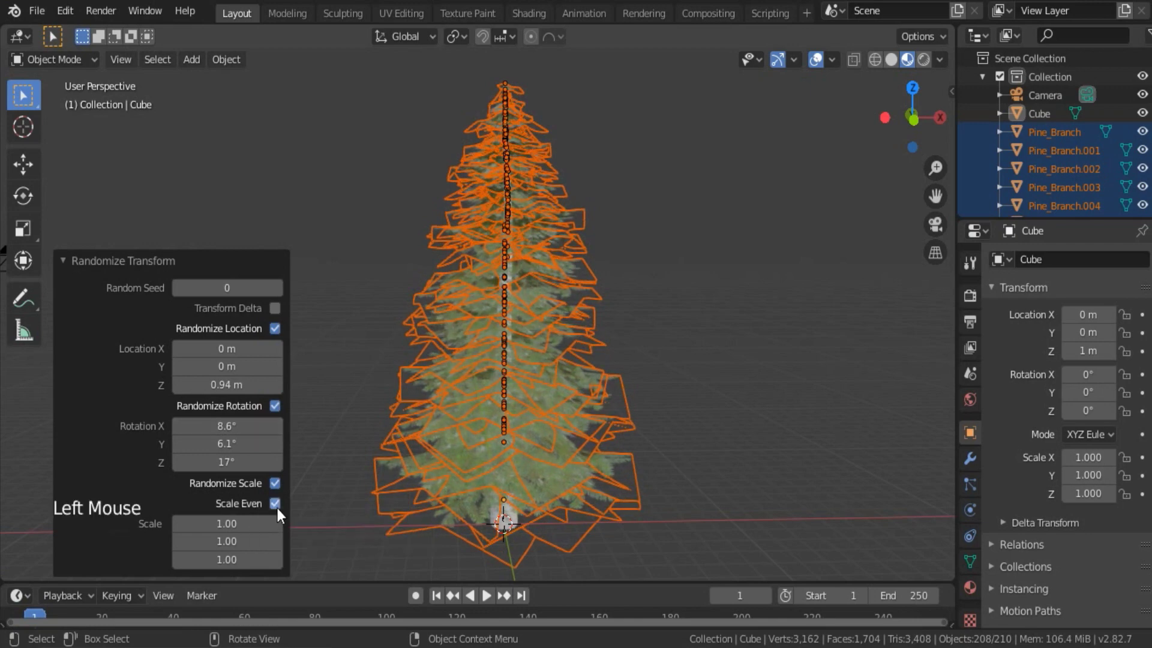
left_click_drag(227, 523, 230, 523)
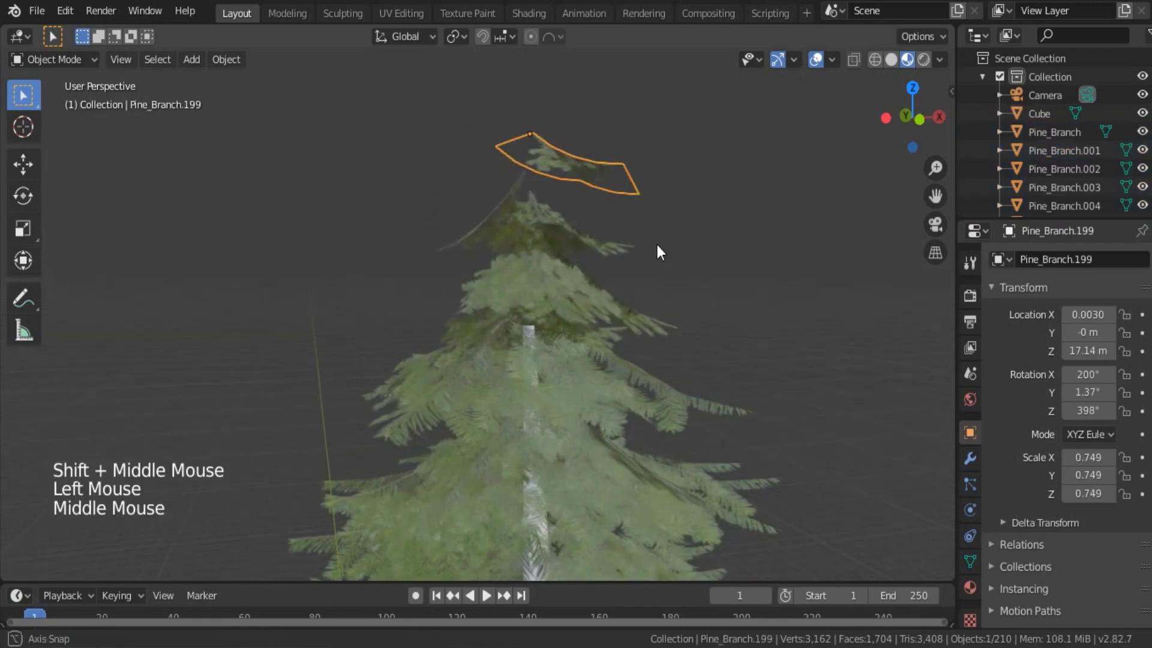
Lower the top branch Pine_Branch.199 along Z.
key("g")
left_click(715, 214)
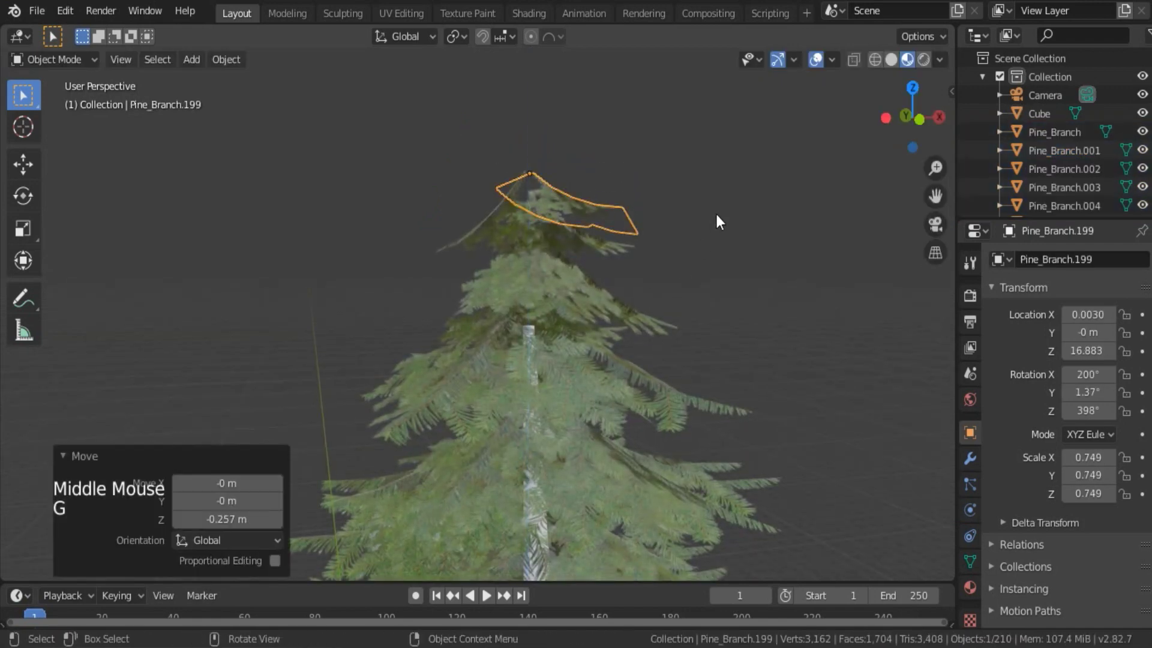
left_click(690, 289)
mouse_move(690, 289)
middle_mouse_down()
mouse_move(539, 303)
mouse_move(549, 315)
middle_mouse_up()
Move the trunk's top vertices along Z and scale them down to taper the tip.
key("g")
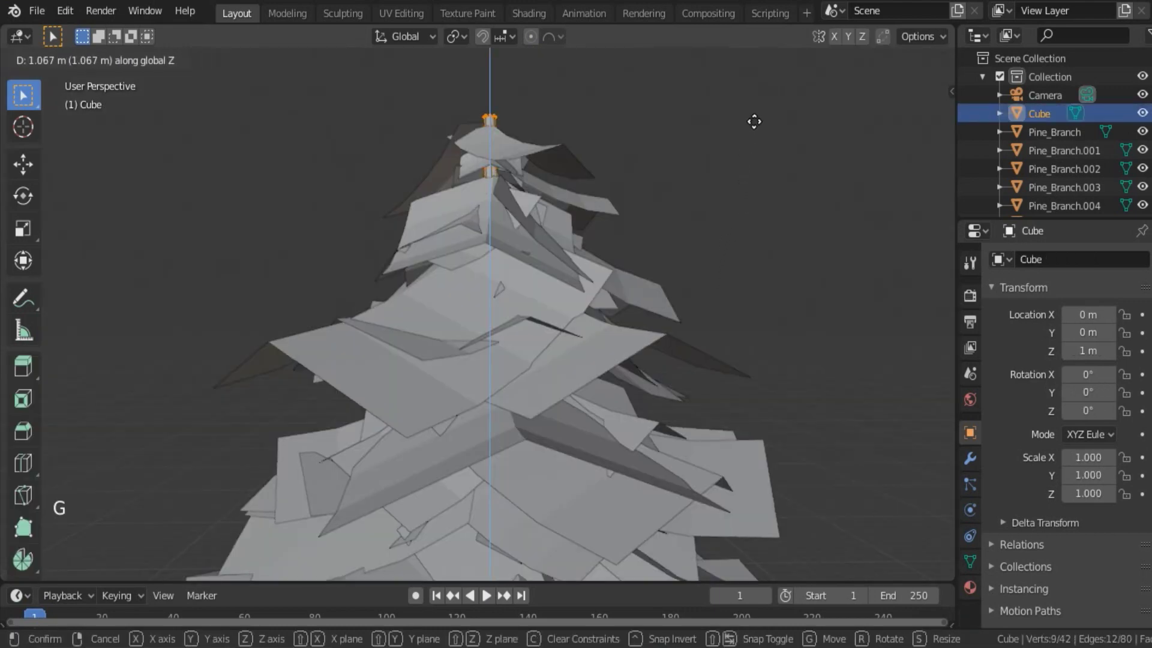
left_click(749, 184, "shift")
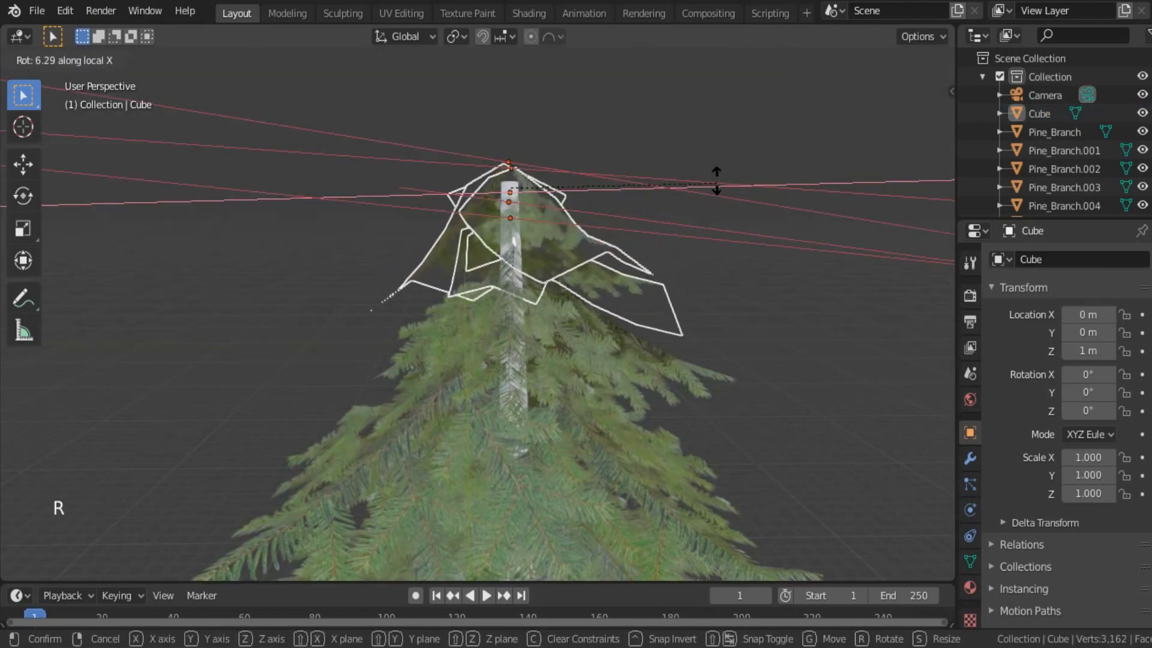
key("g")
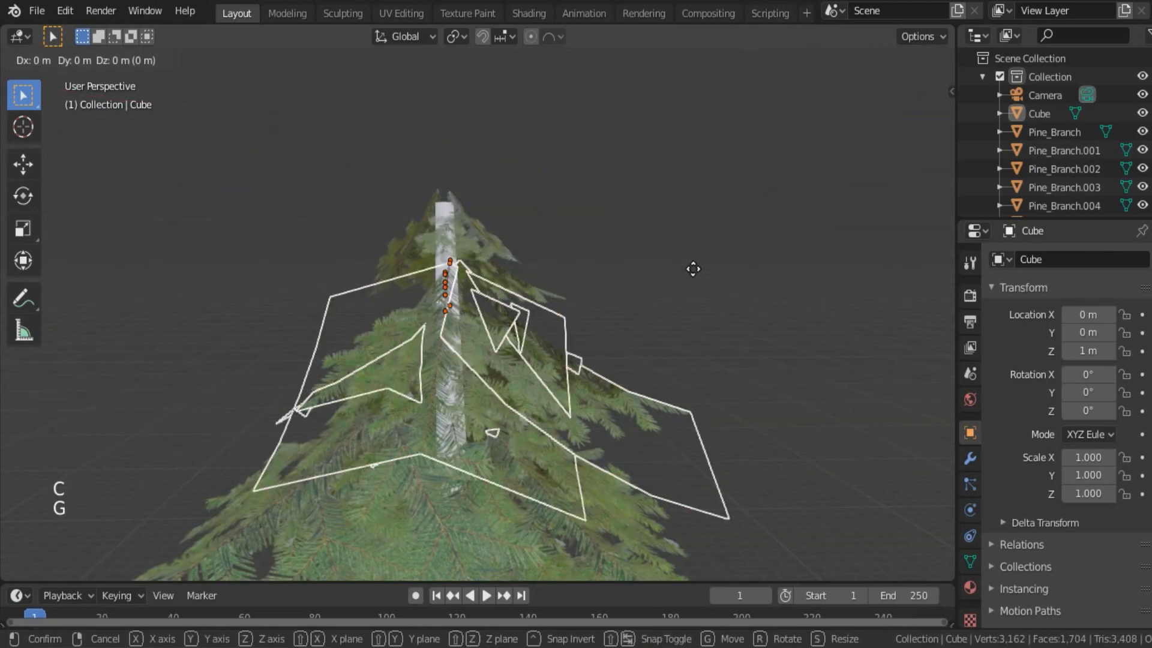
key("z")
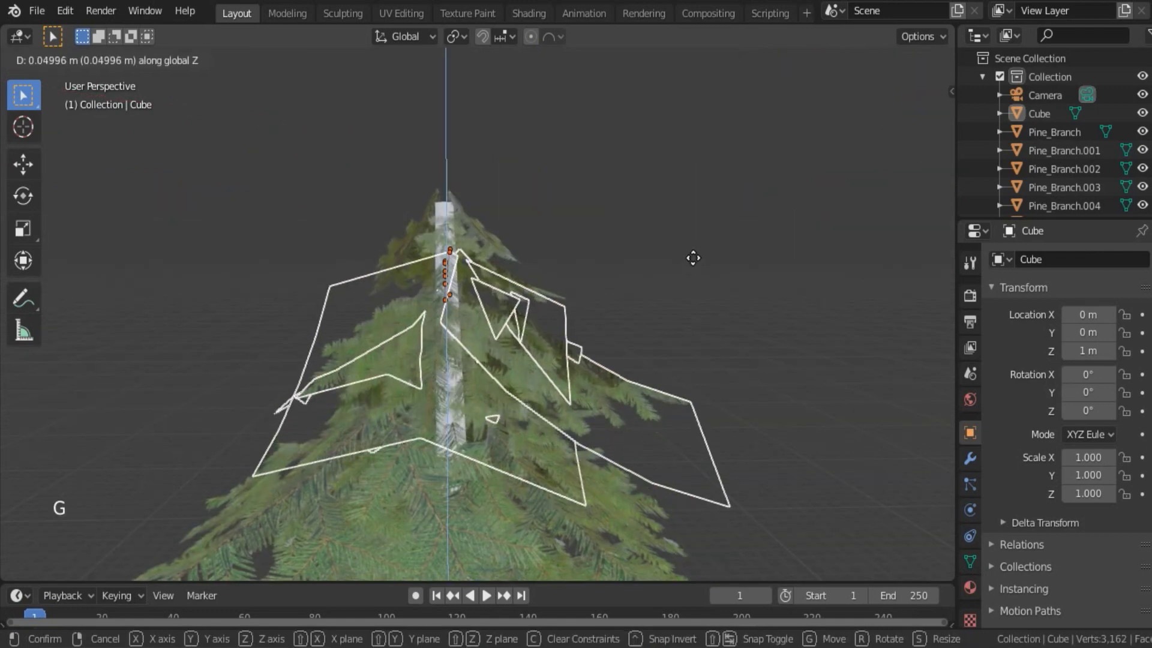
left_click(693, 269)
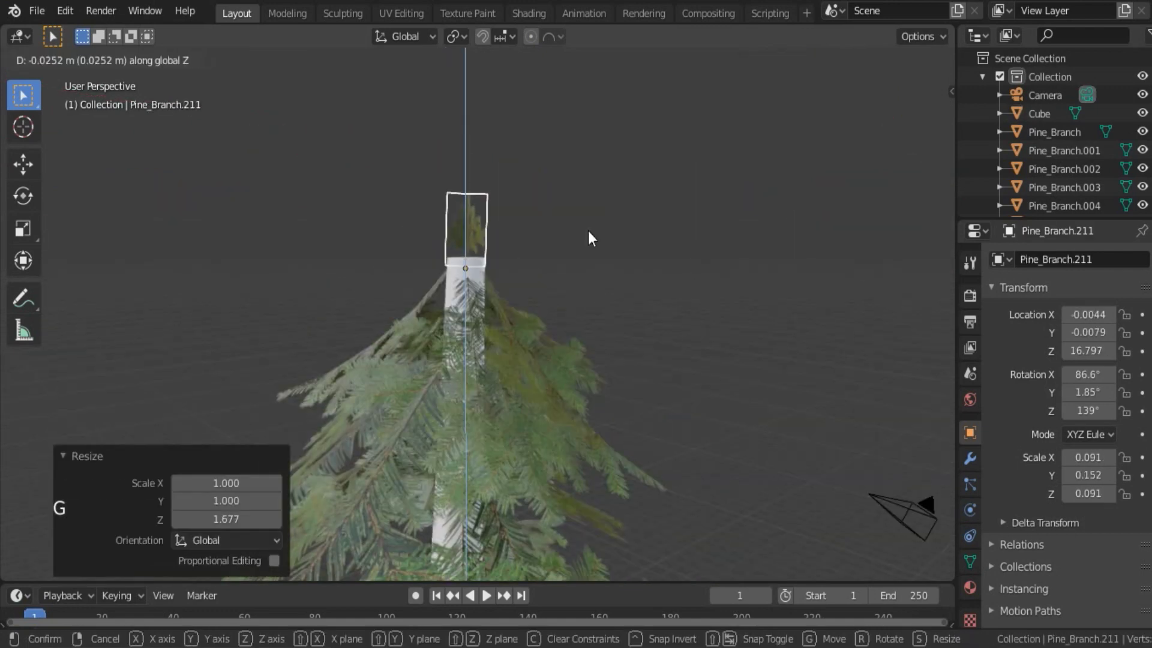
key("s")
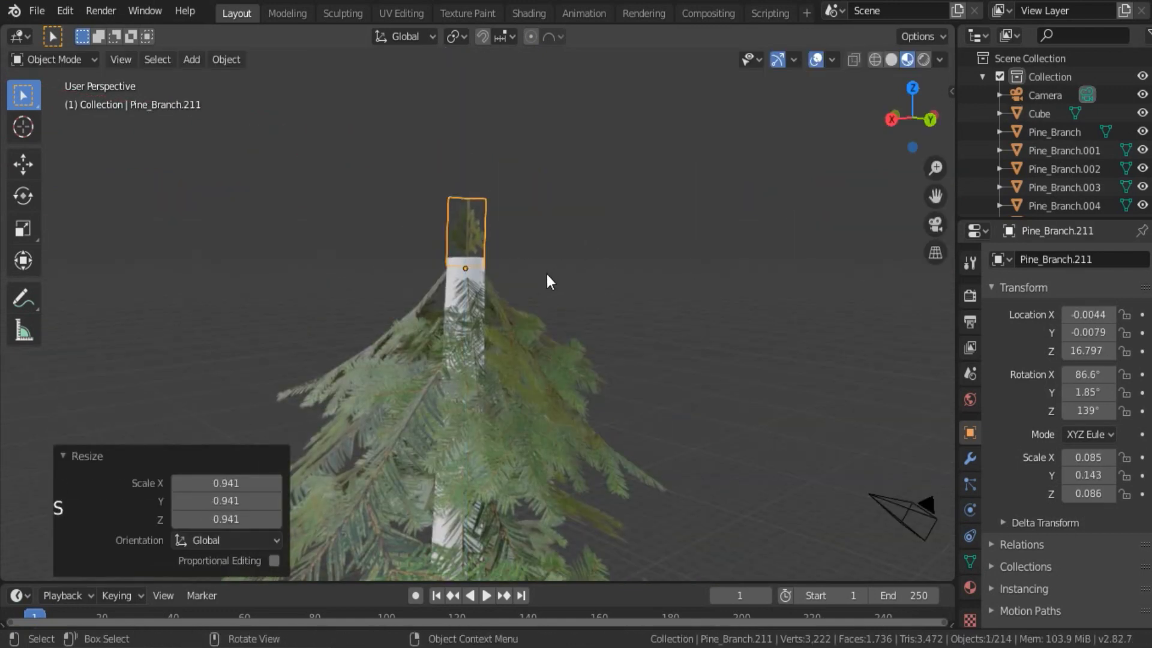
left_click(490, 262)
left_click(477, 262)
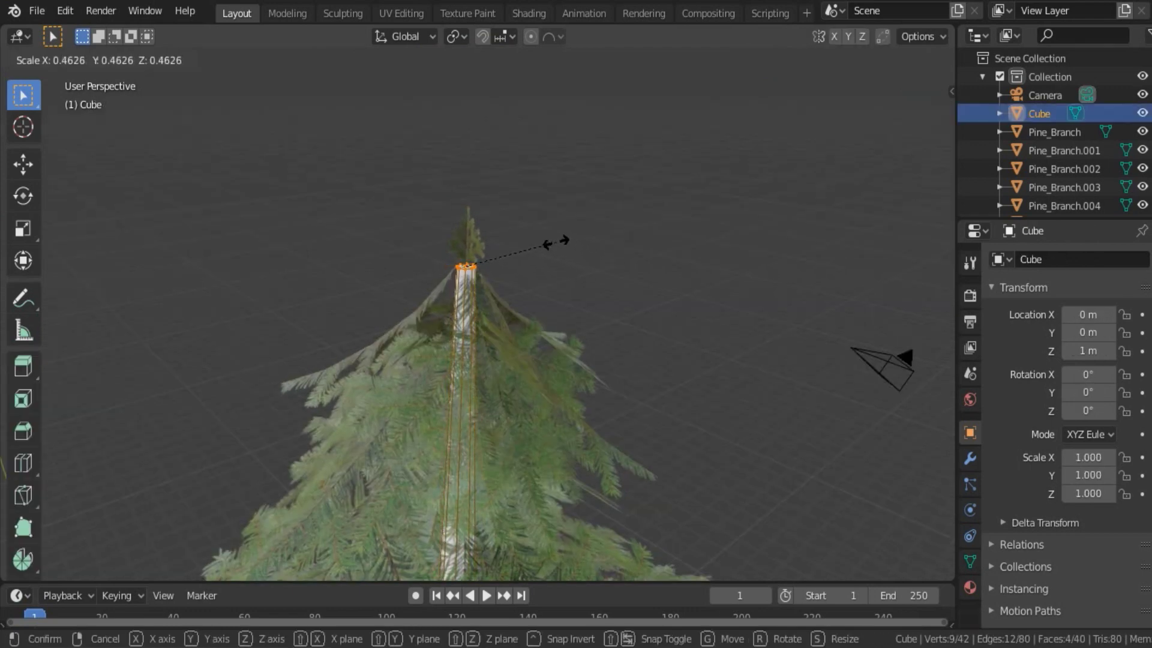
left_click(555, 242)
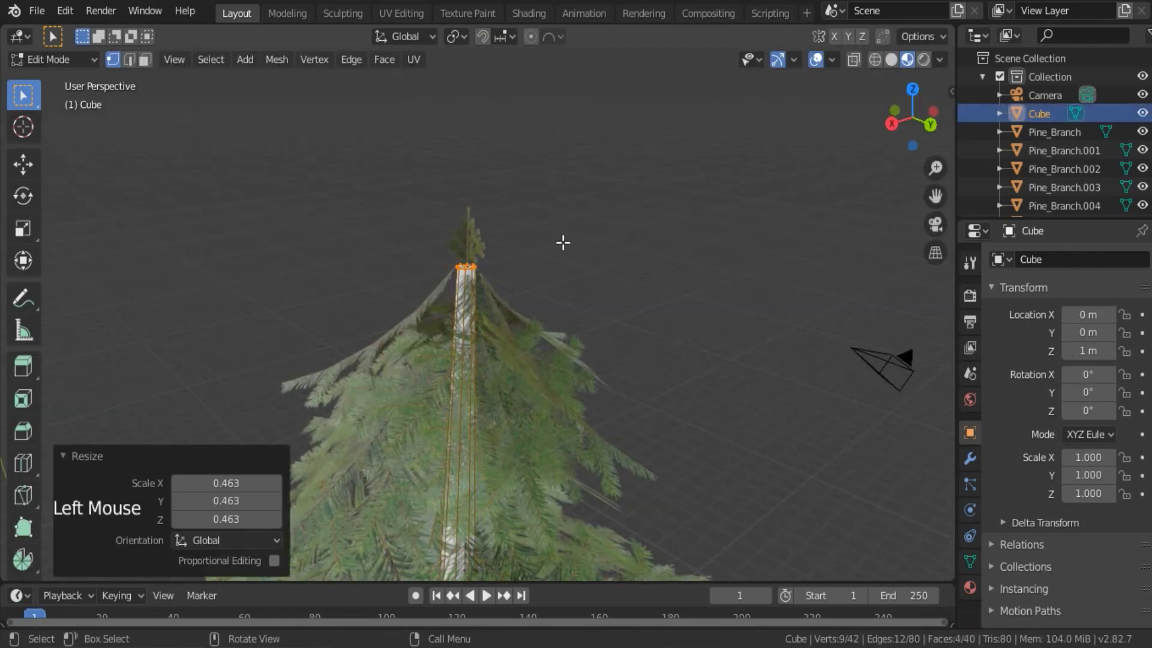
key("Tab")
left_click(563, 236)
Shrink the tip branch Pine_Branch.211 capping the treetop.
scroll(489, 257, "up", 1)
middle_click_drag(489, 257, 463, 226)
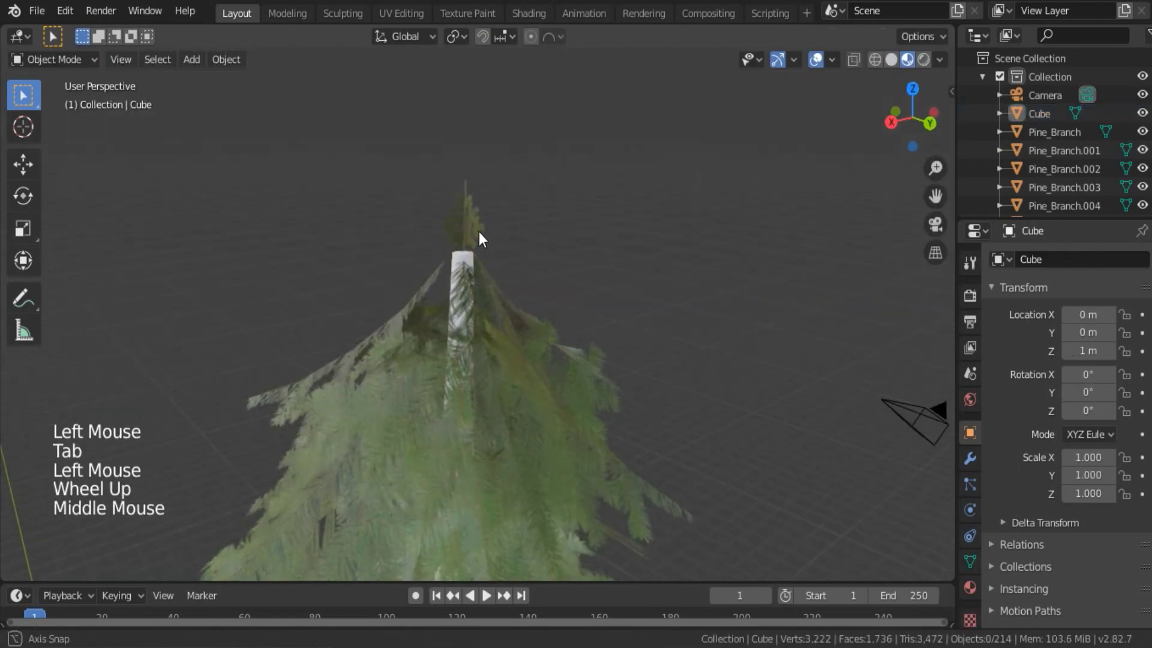
left_click(462, 223)
key("s")
left_click(534, 226)
scroll(534, 226, "up", 2)
scroll(536, 226, "up", 2)
middle_click_drag(535, 226, 604, 186)
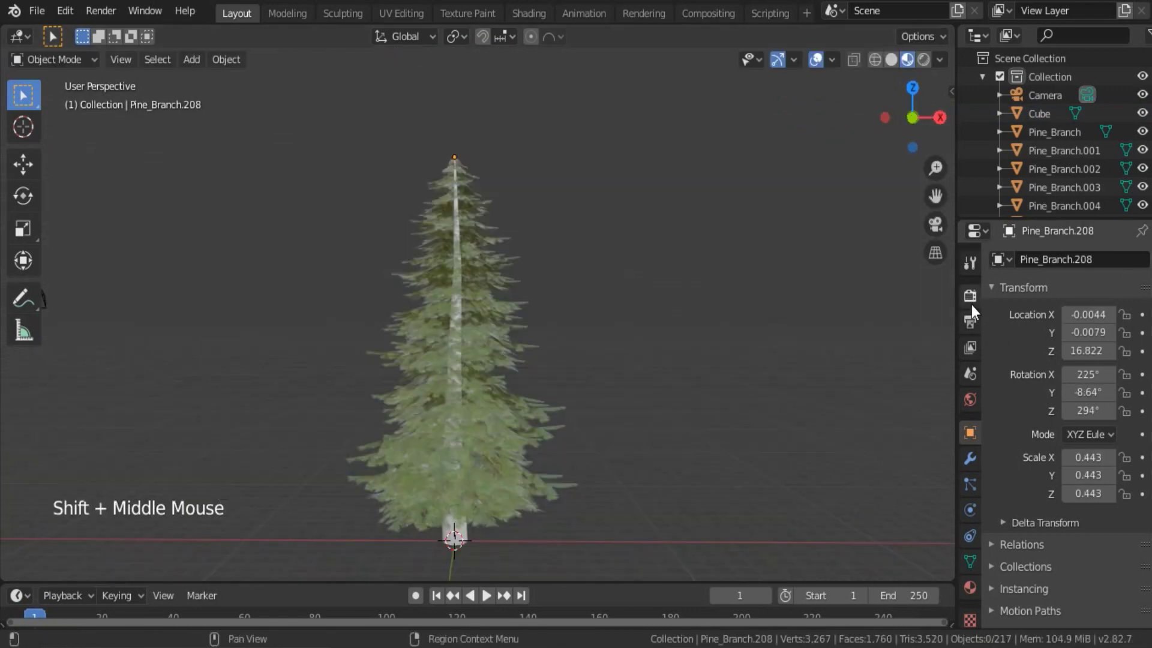
Set the render engine to Cycles and switch the viewport to Rendered shading.
left_click(969, 300)
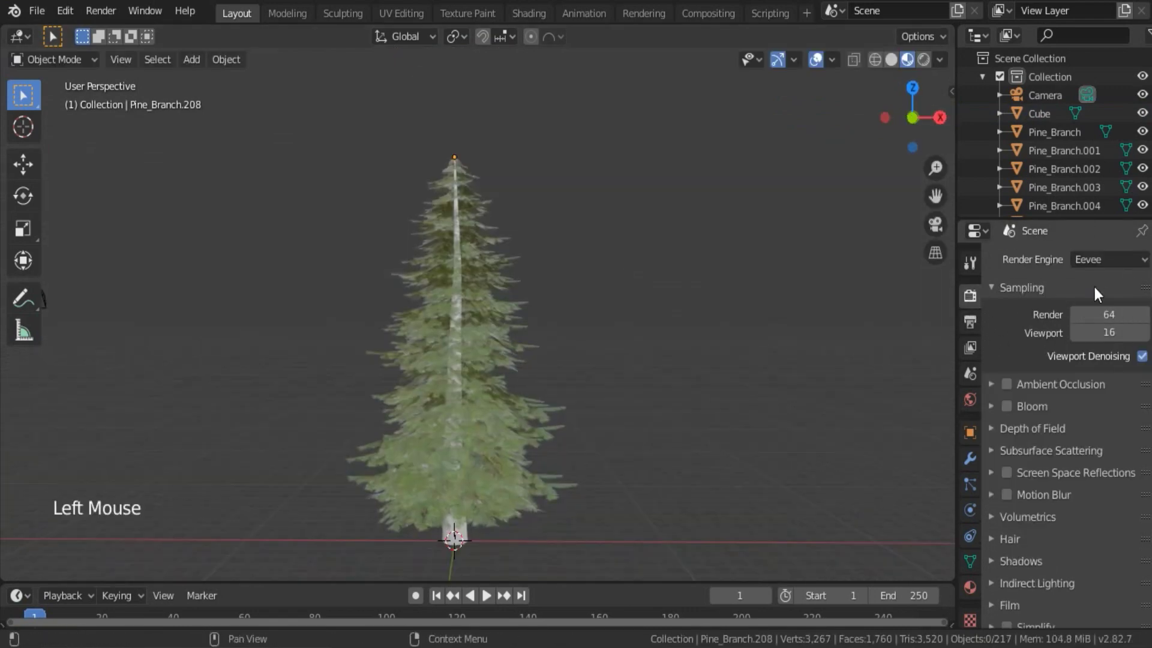
left_click(1107, 261)
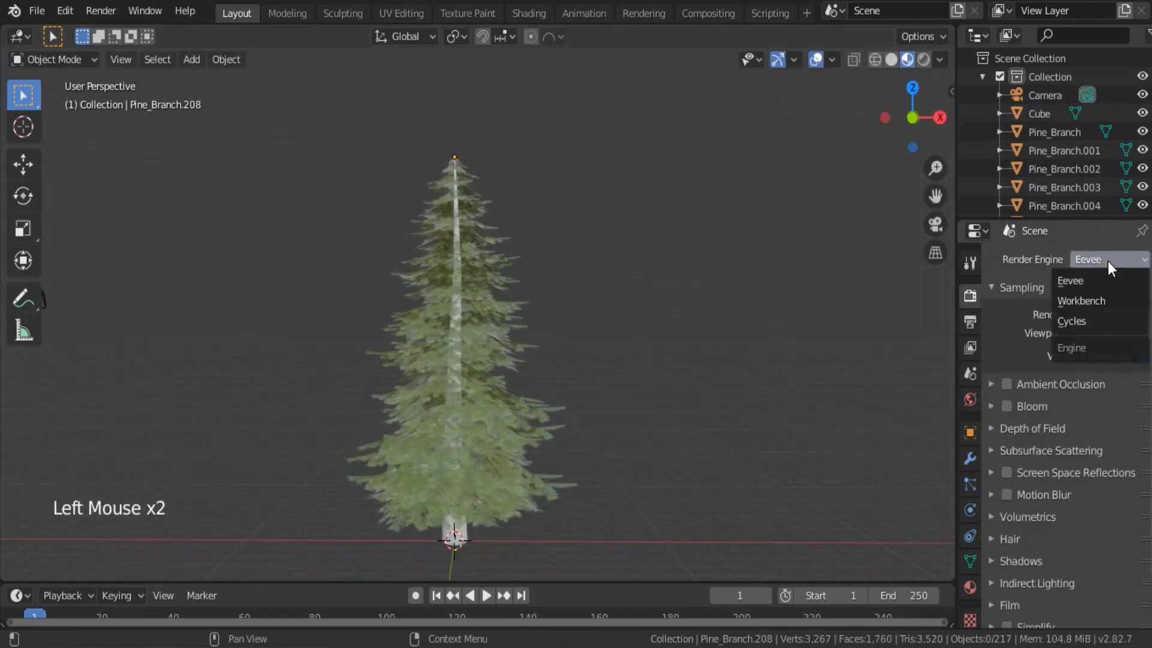
left_click(1105, 324)
key("z")
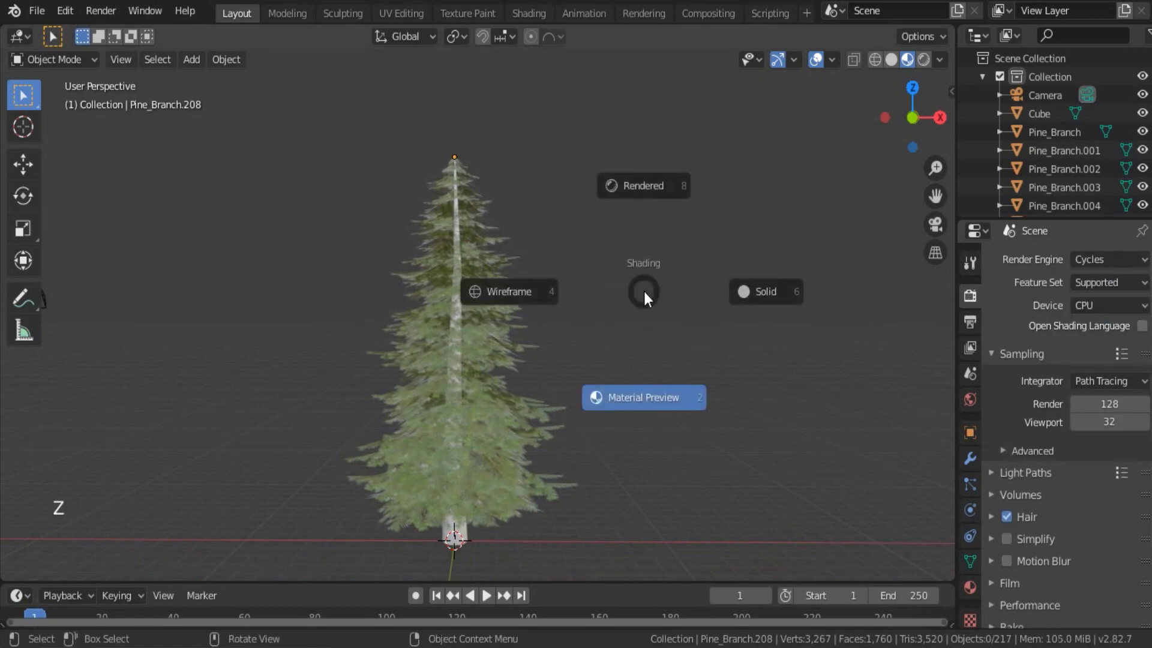
left_click(644, 191)
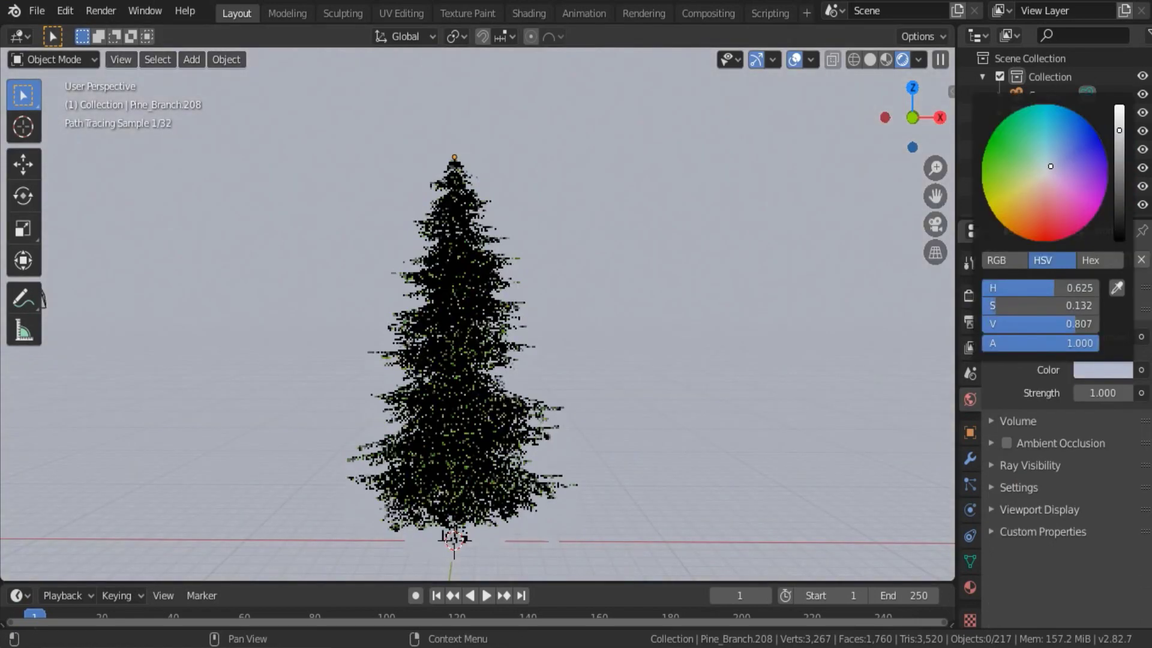
Tint the world colour slightly bluer and add a Sun light with strength 500.
left_click_drag(1050, 166, 1050, 165)
key("shift+a")
mouse_move(599, 335)
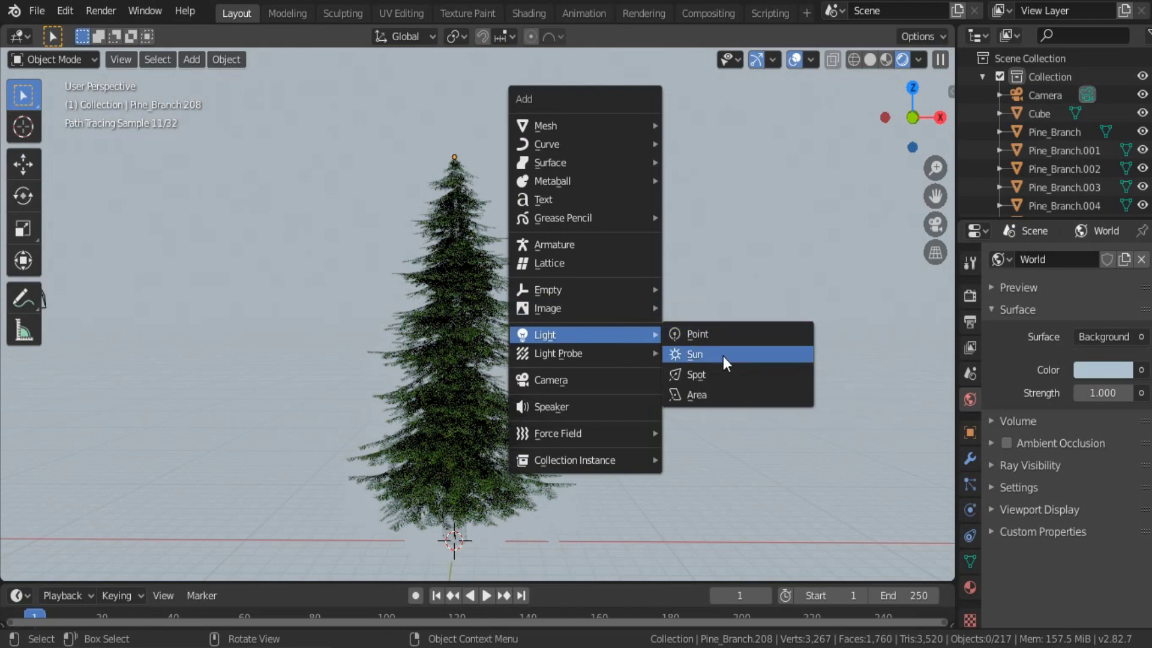
left_click(723, 355)
double_click(1102, 380)
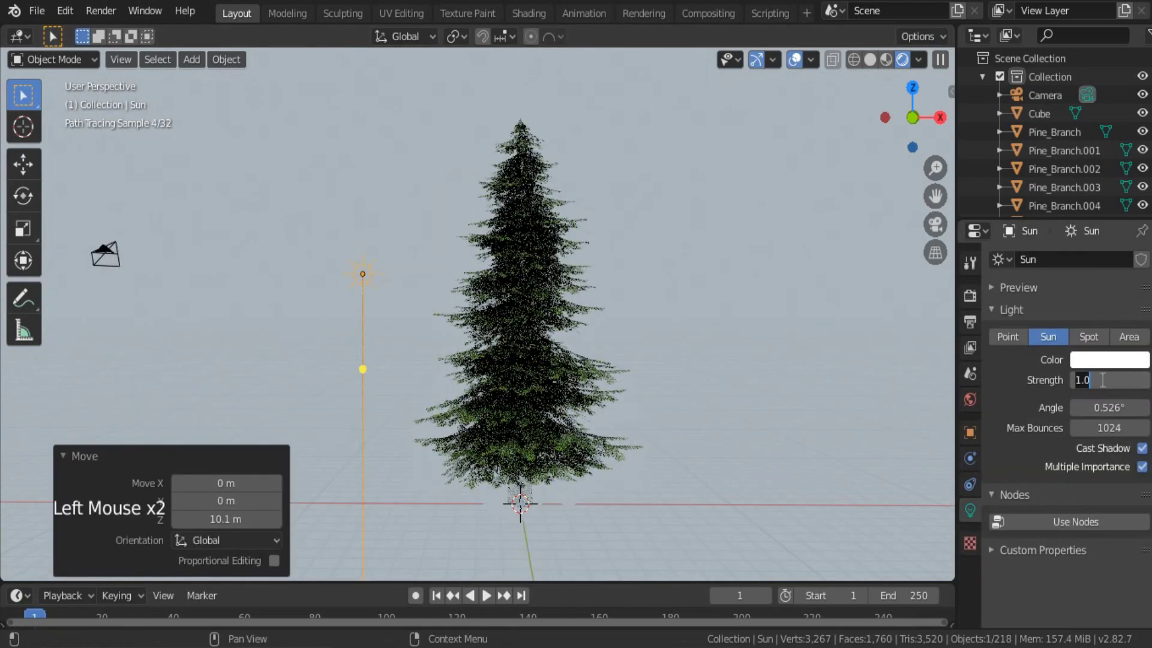
type("500")
key("Return")
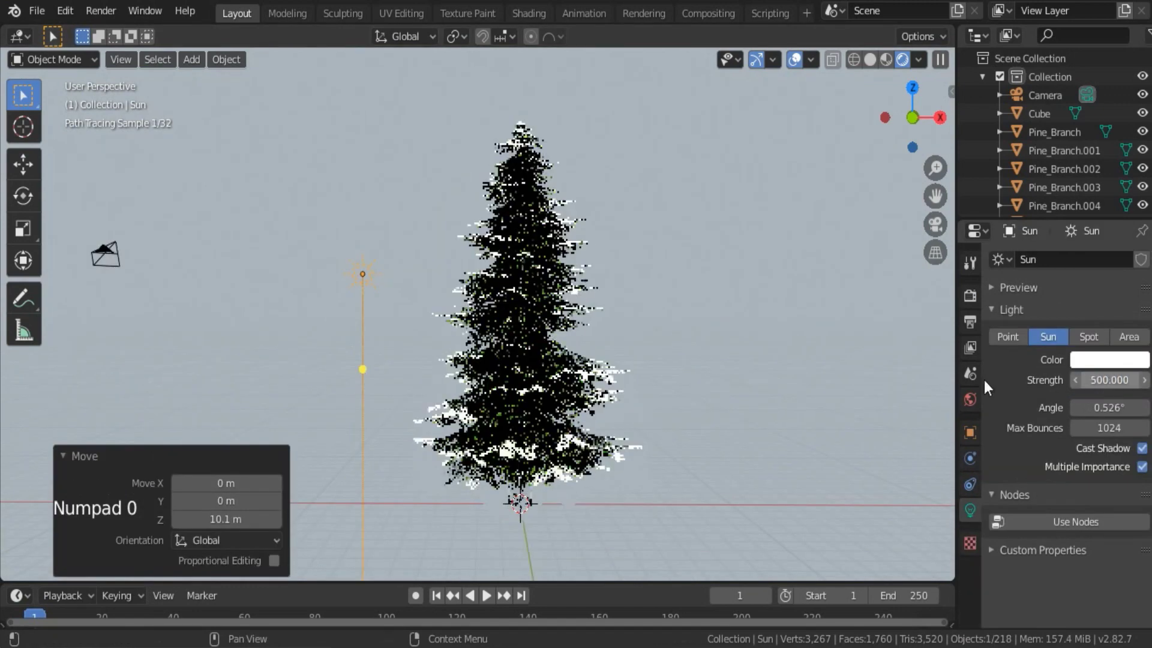
Rotate the sun about Y and then Z to angle it onto the tree.
key("r")
key("y")
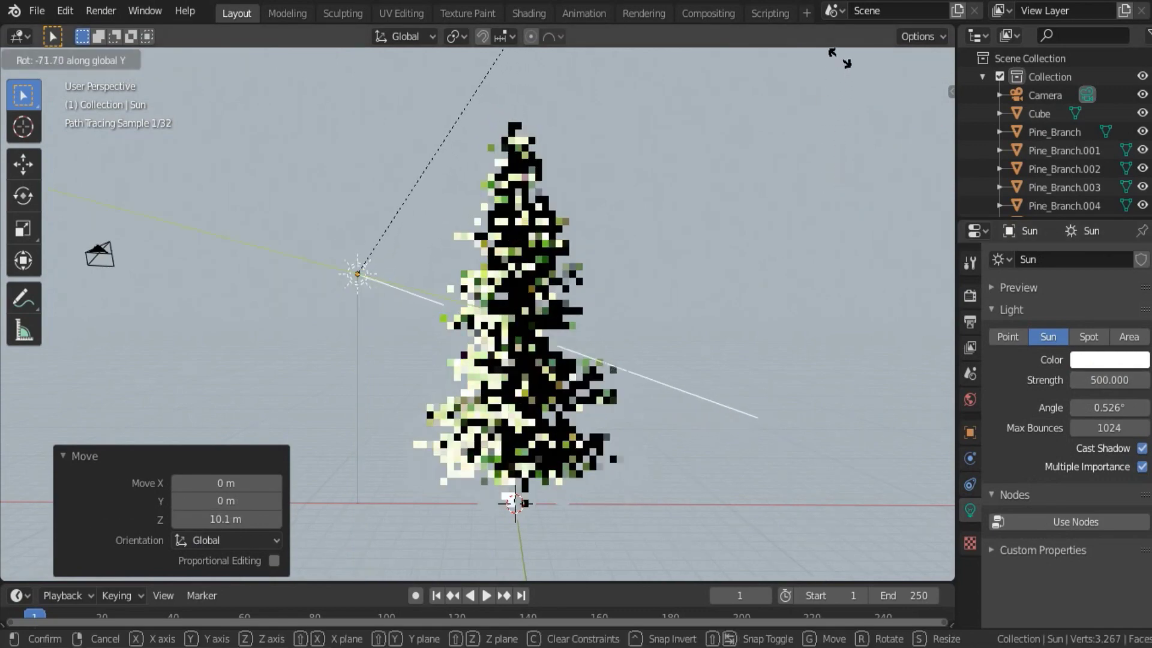
left_click(850, 496)
key("r")
key("z")
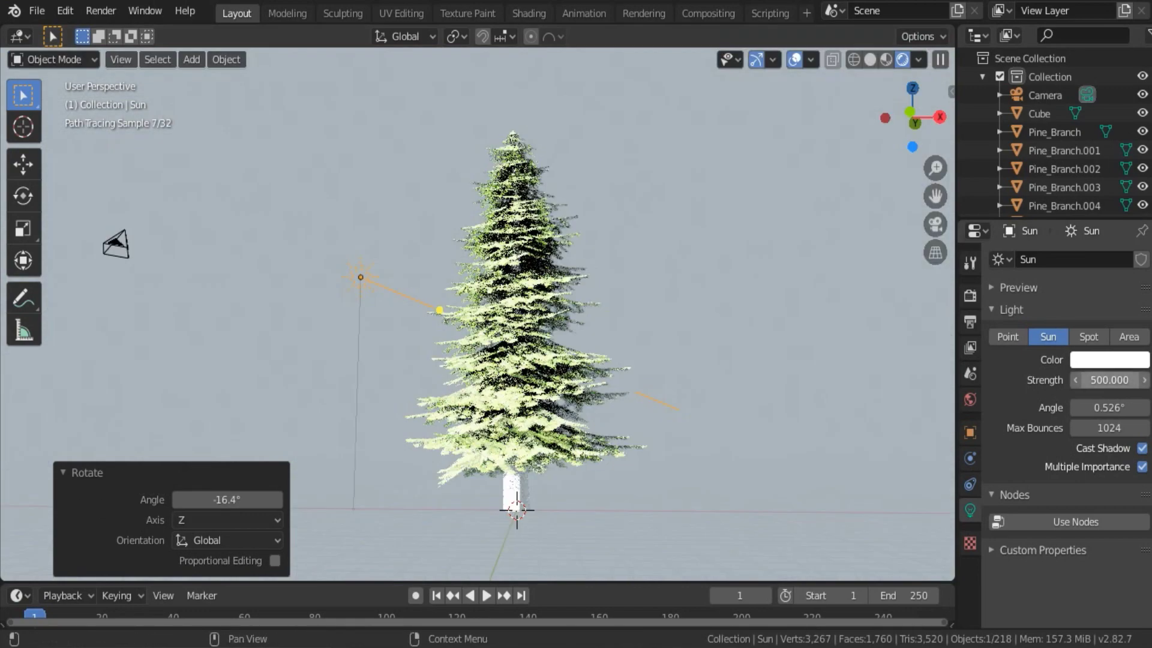
left_click(1100, 380)
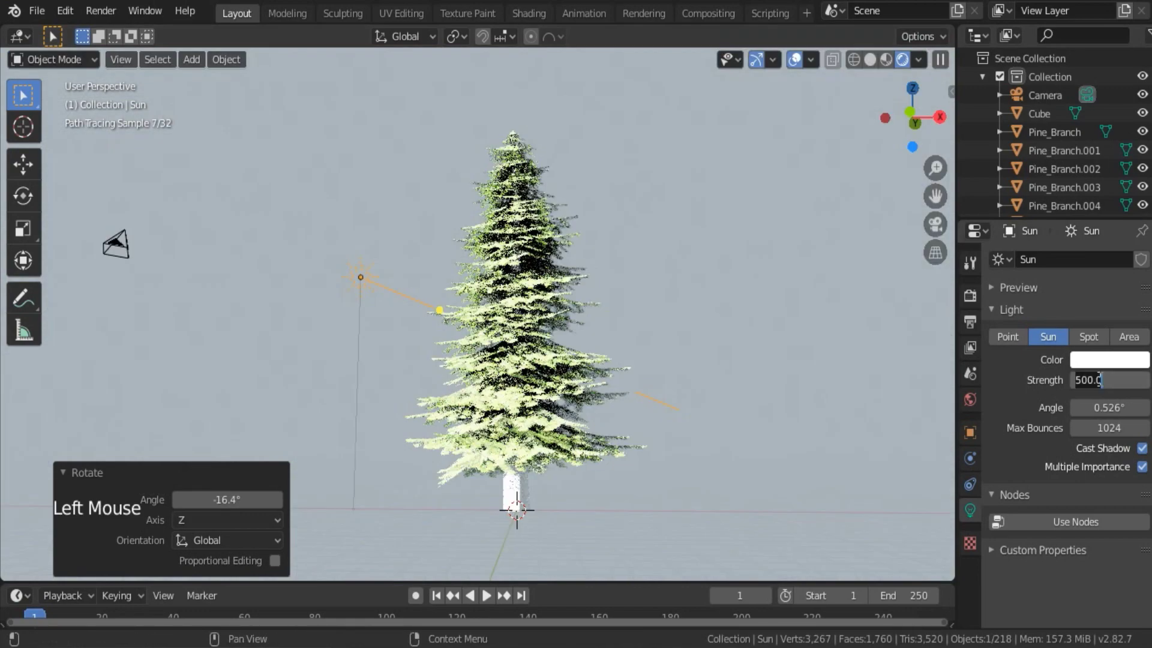
Set the sun's strength to 10 and its colour to warm yellow.
type("10")
key("Return")
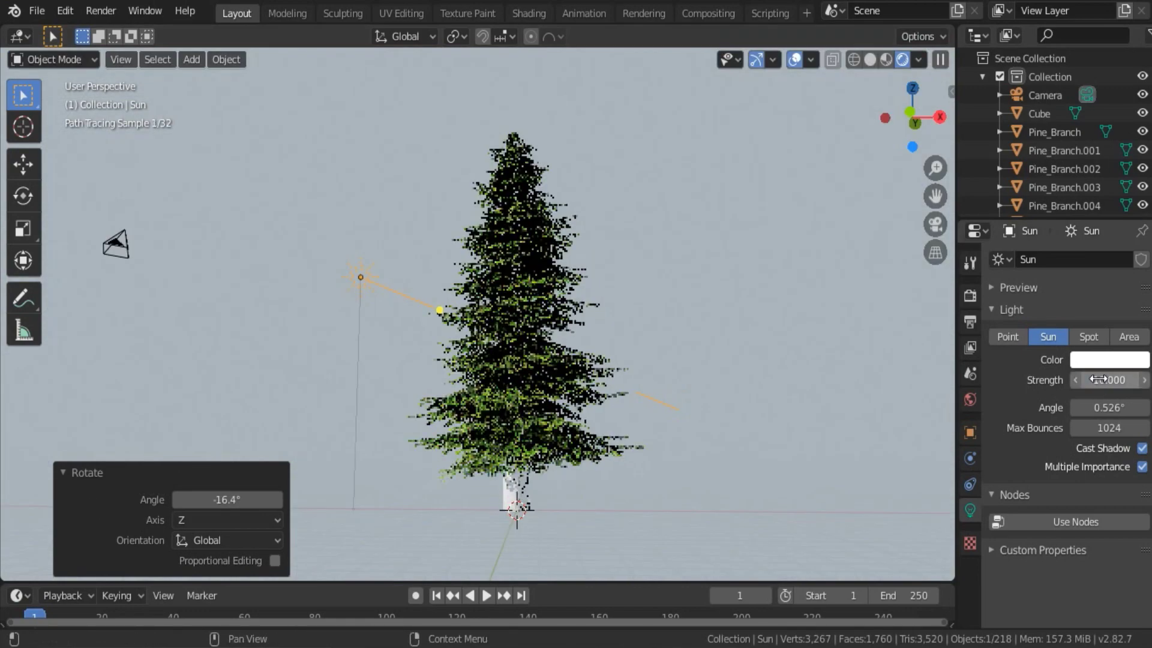
left_click(1109, 359)
left_click(1035, 208)
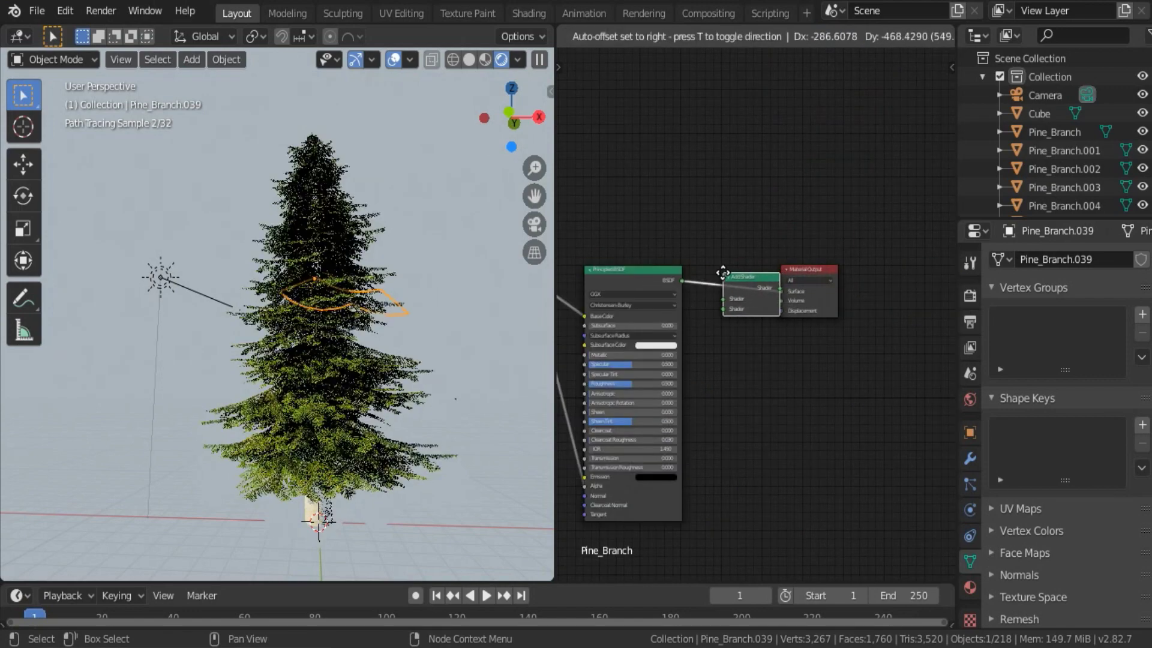
Insert an Add Shader after the Principled BSDF and add a Translucent BSDF node.
left_click(723, 273)
middle_click_drag(740, 404, 815, 397)
key("shift+a")
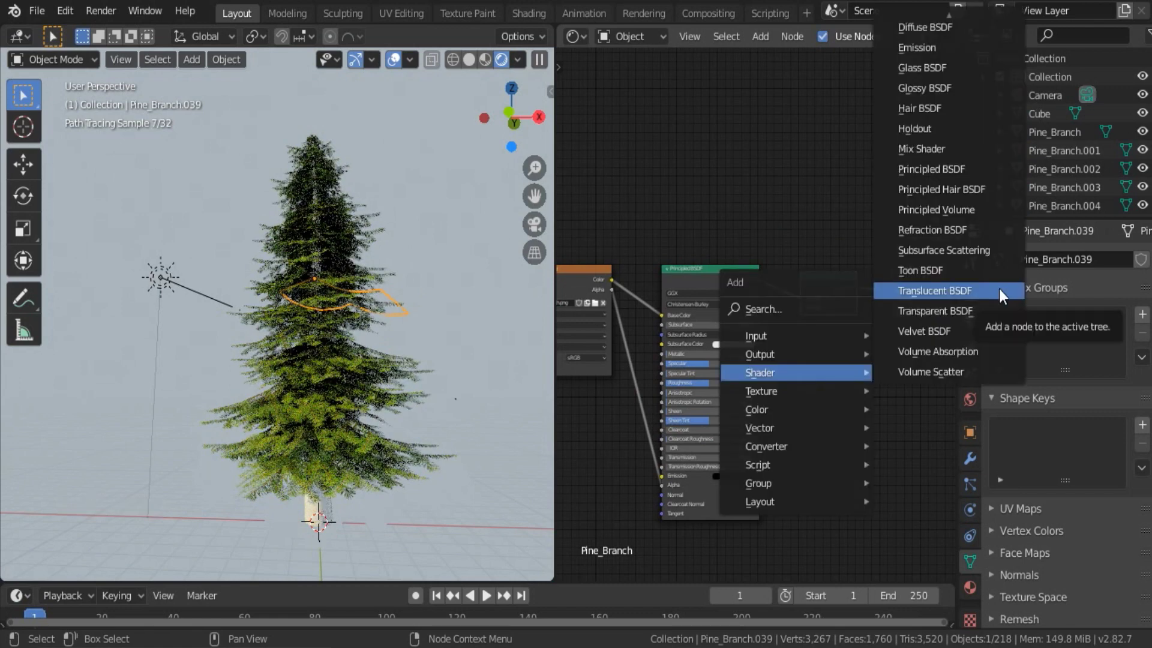
left_click(998, 291)
middle_click_drag(828, 329, 892, 336)
left_click(798, 343)
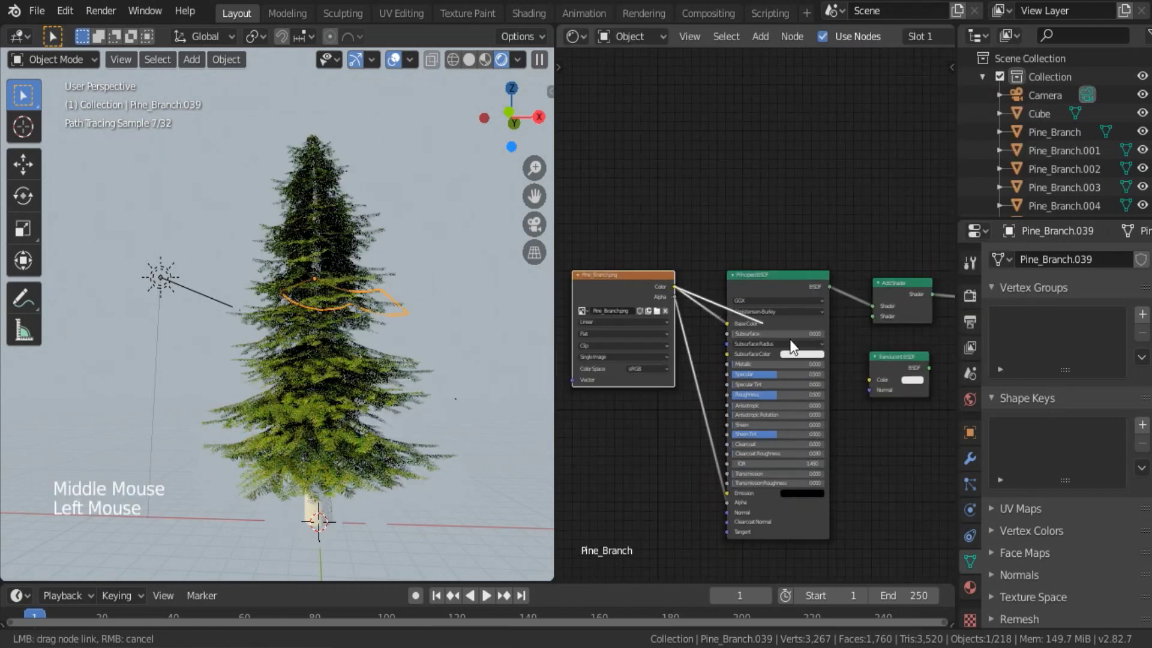
Link image Color into the Translucent BSDF, feed it into the Add Shader, and rearrange nodes.
left_click_drag(674, 286, 869, 380)
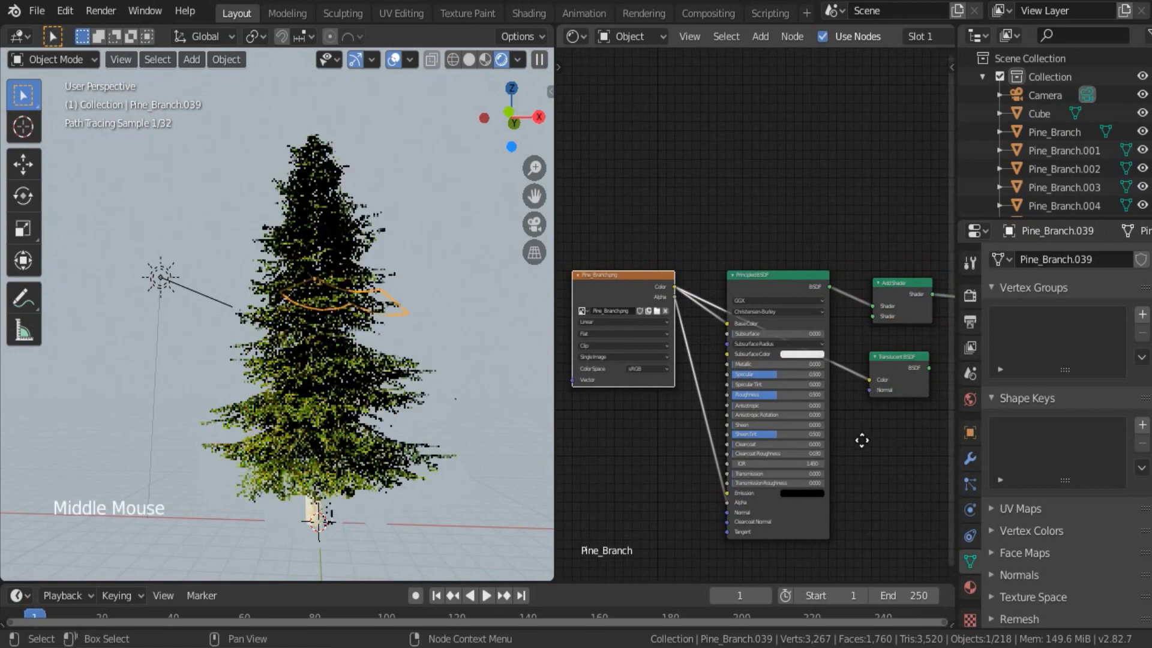
middle_click_drag(854, 442, 725, 450)
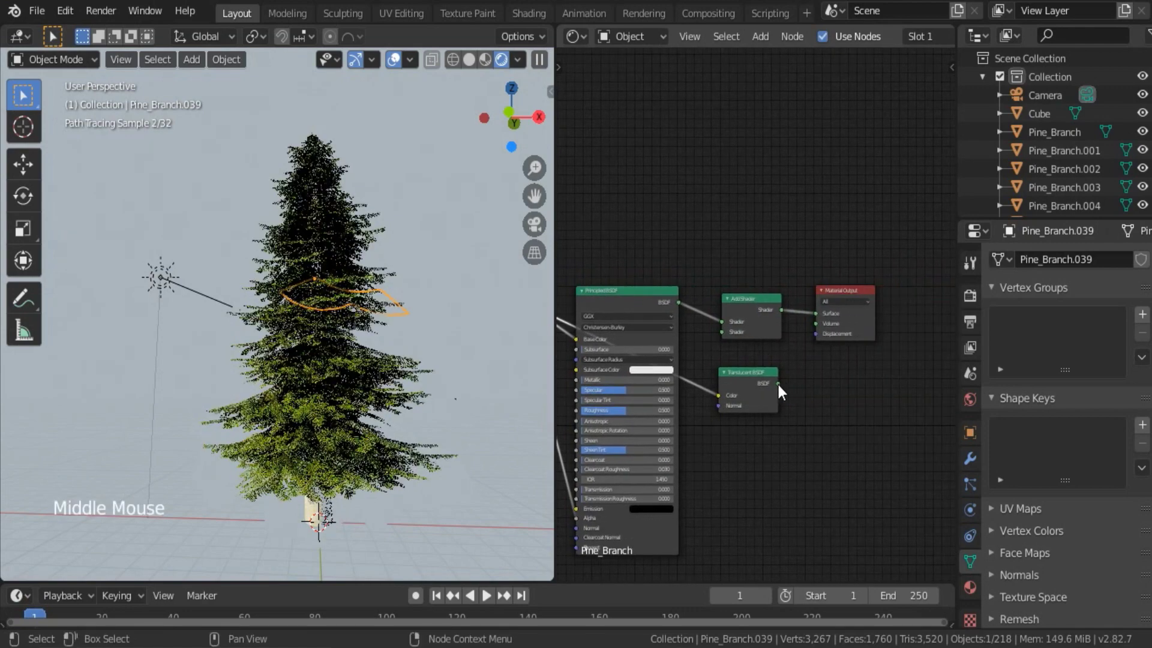
scroll(787, 384, "up", 3)
middle_click_drag(787, 384, 781, 401)
left_click_drag(768, 399, 696, 334)
left_click_drag(719, 226, 865, 313)
key("g")
left_click(864, 274)
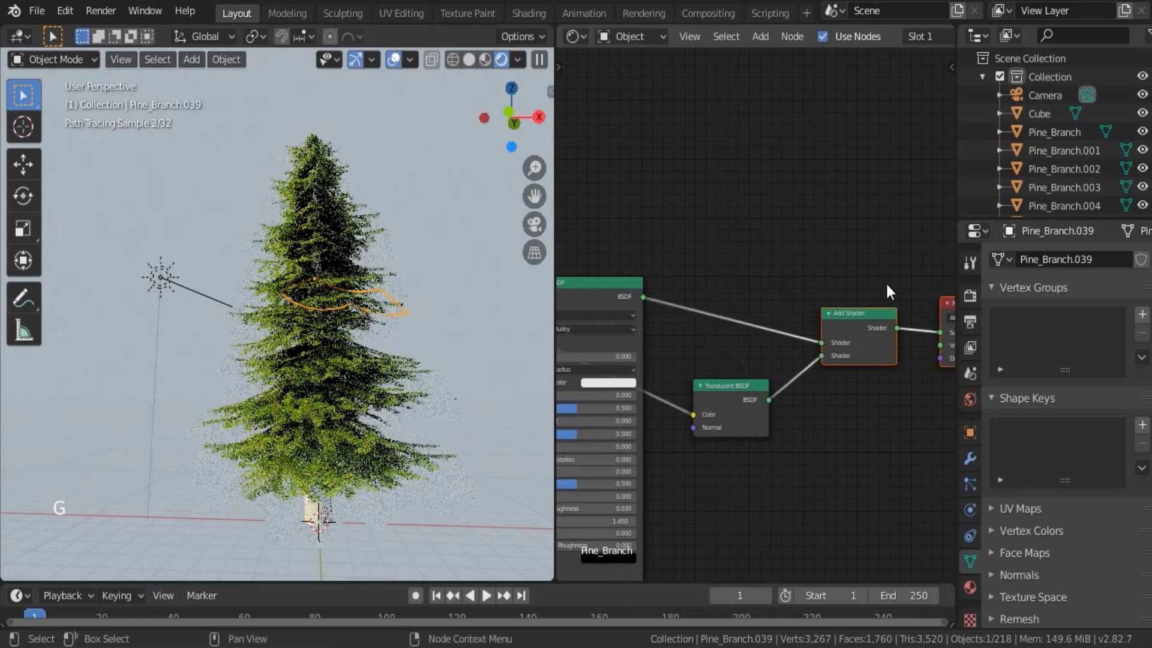
scroll(790, 226, "down", 5)
middle_click_drag(753, 264, 970, 297)
Enable Film Transparent in Render Properties, then select the trunk Cube to show its material.
left_click(970, 296)
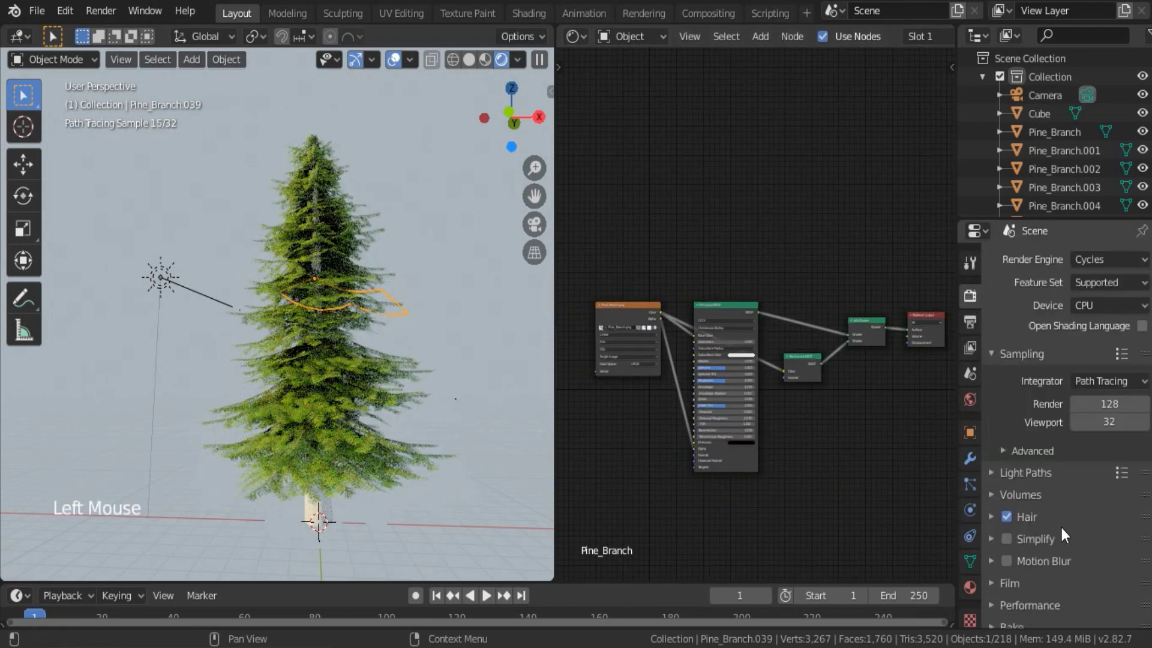
middle_click_drag(1061, 528, 1062, 397)
left_click(1021, 525)
middle_click_drag(1041, 517, 1054, 369)
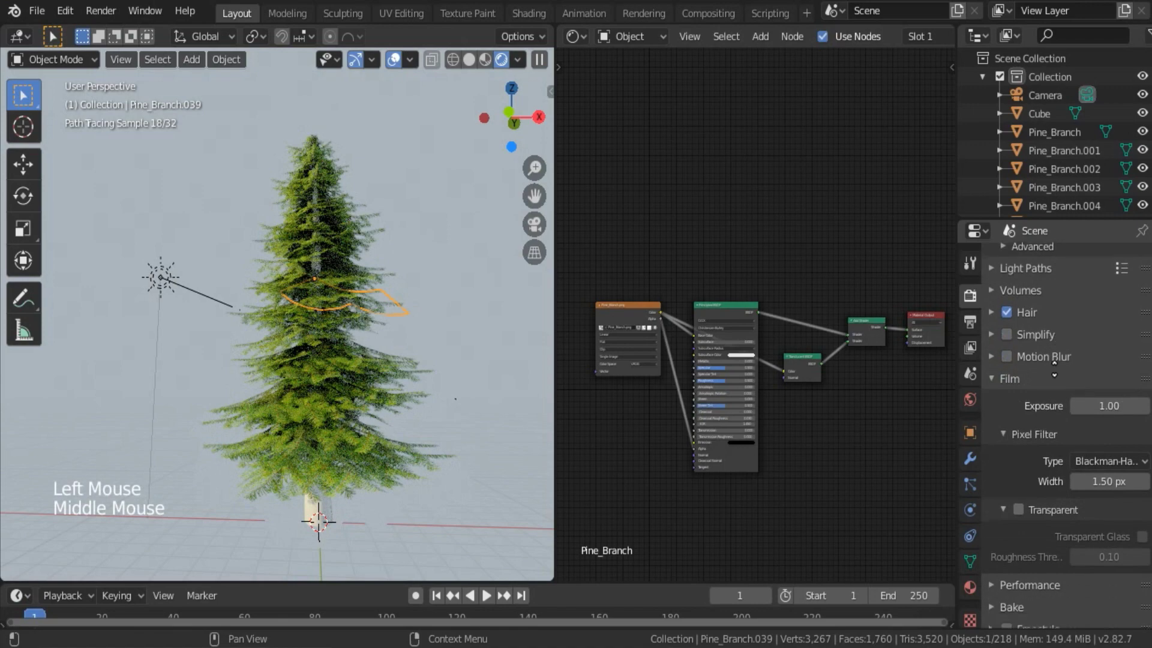
left_click(1017, 511)
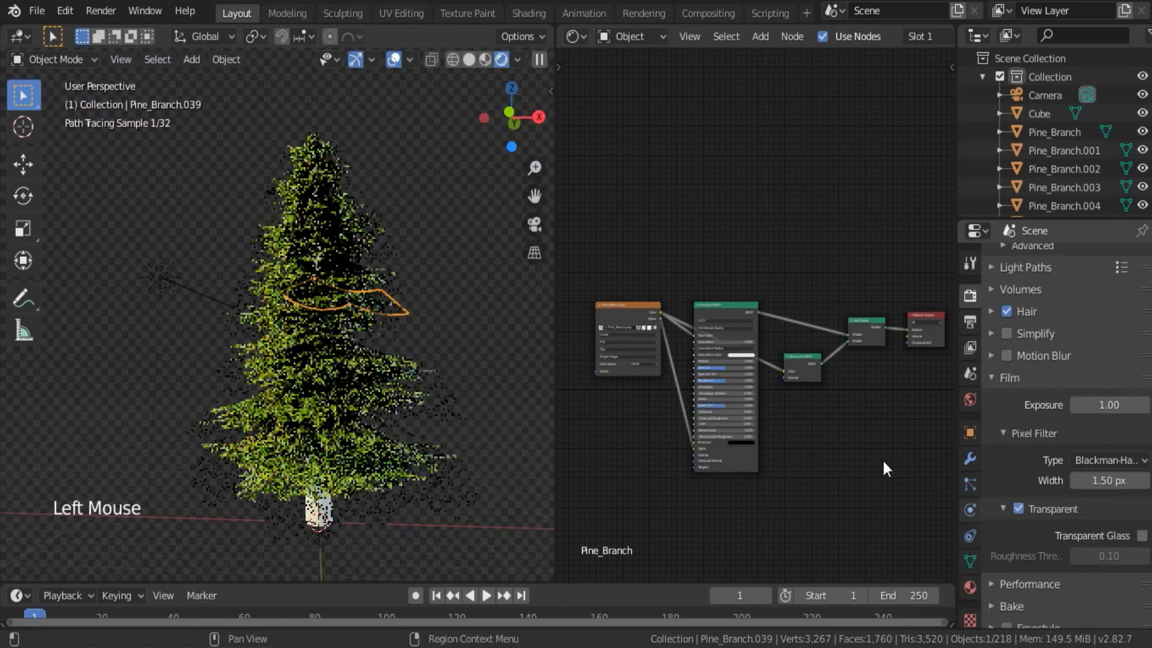
left_click(509, 336)
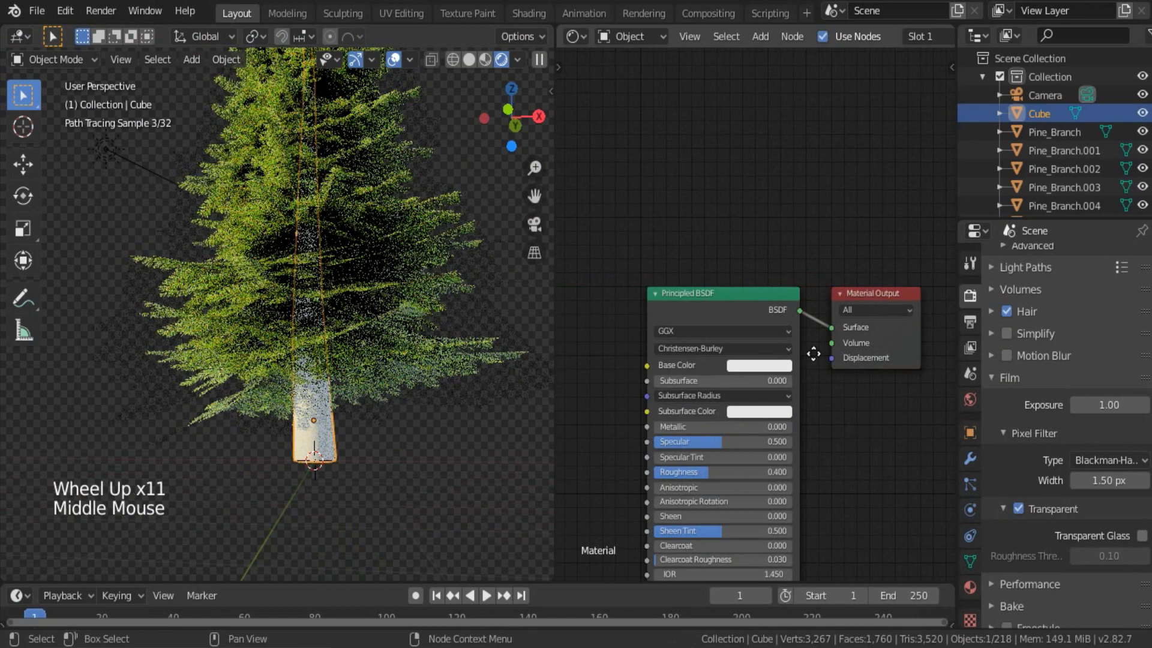
Add an Image Texture node to the trunk material and load Pine_Bark.jpg into it.
key("shift+a")
left_click(813, 417)
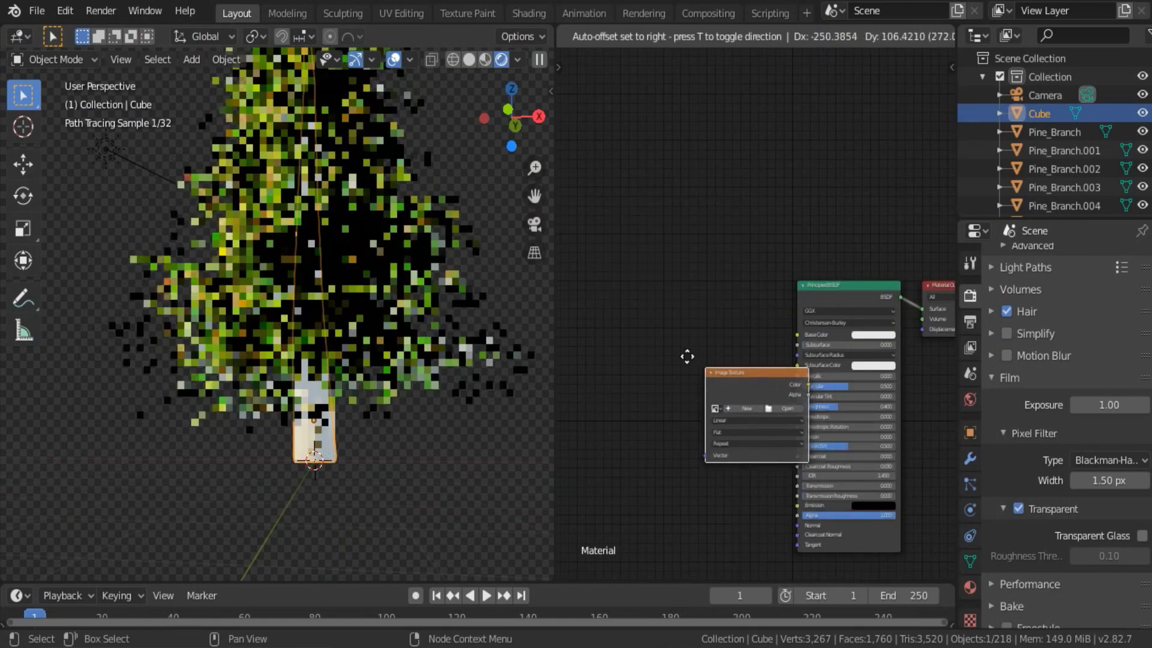
left_click(635, 299)
left_click(722, 347)
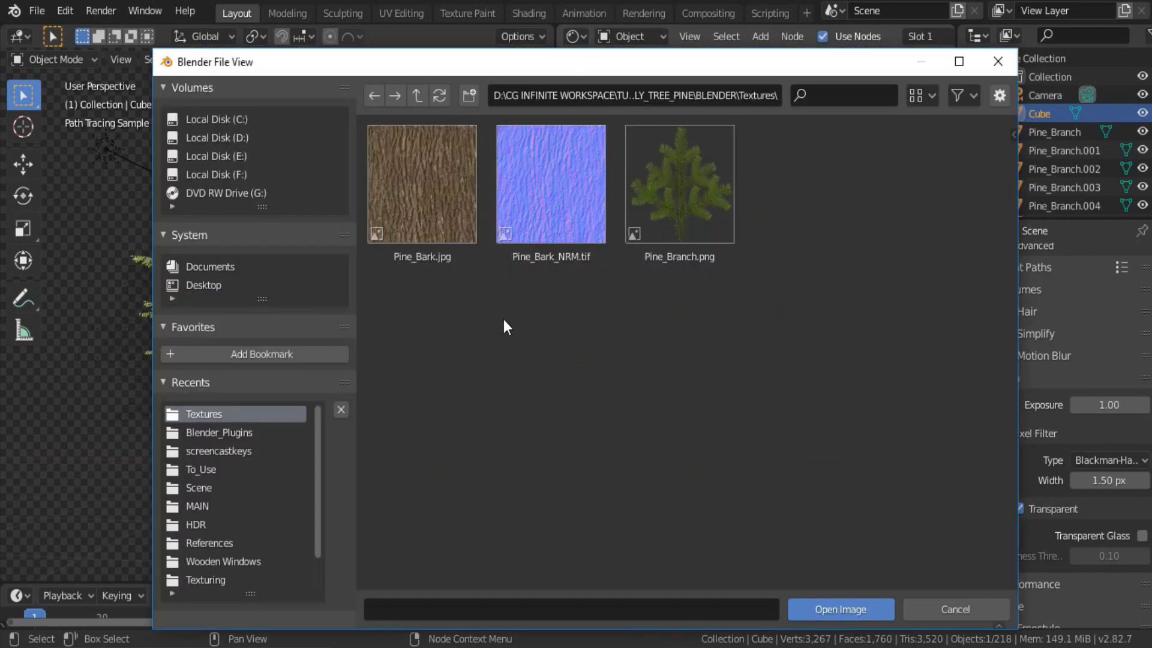
double_click(434, 176)
middle_click_drag(396, 456, 422, 408, "shift")
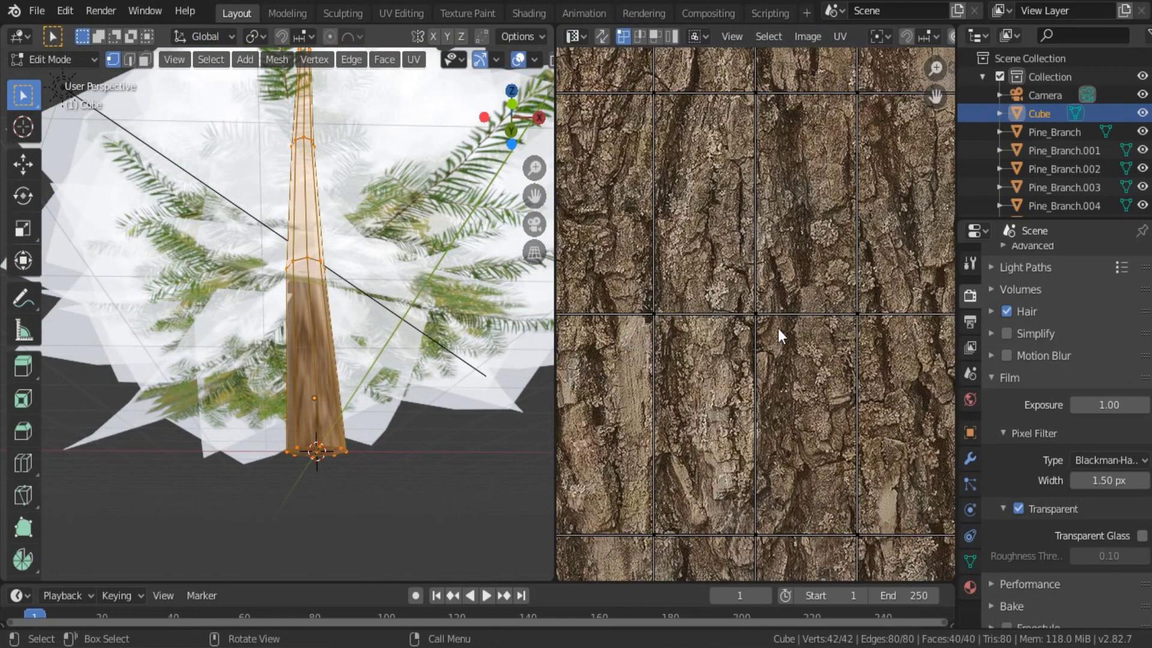
Select all trunk UVs, rotate them 90° and scale them about 9.7× along Y.
key("a")
scroll(779, 319, "down", 9)
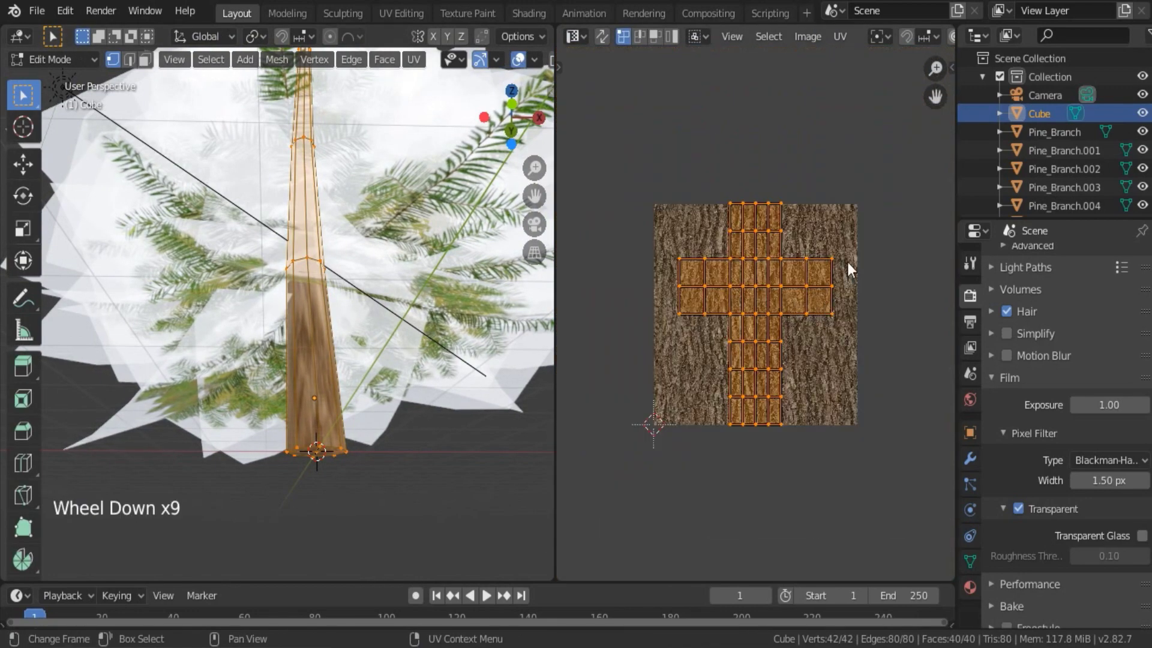
key("r")
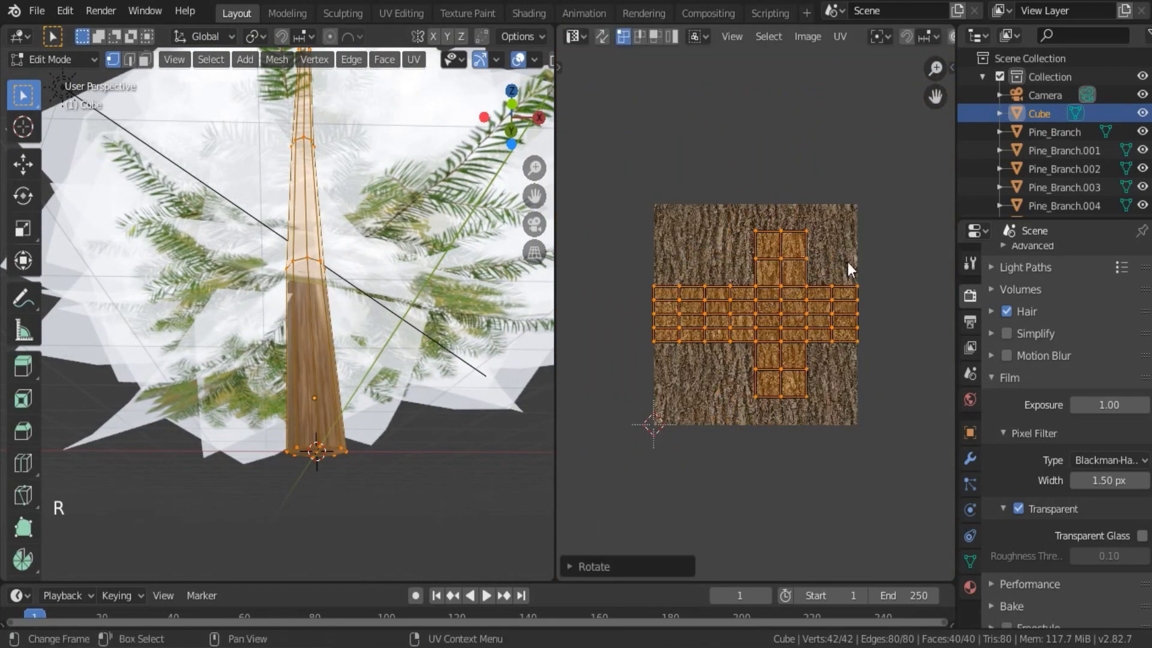
key("s")
key("y")
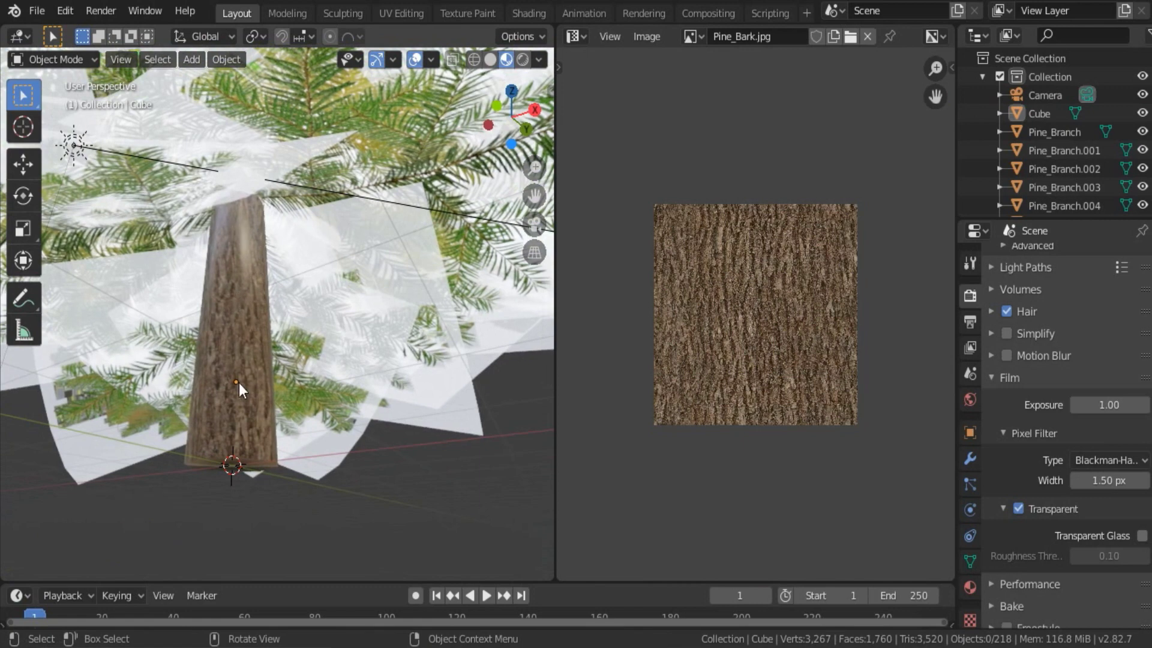
Raise the trunk's roughness to about 0.718 and add an Image Texture loaded with Pine_Bark_NRM.tif.
left_click(239, 391)
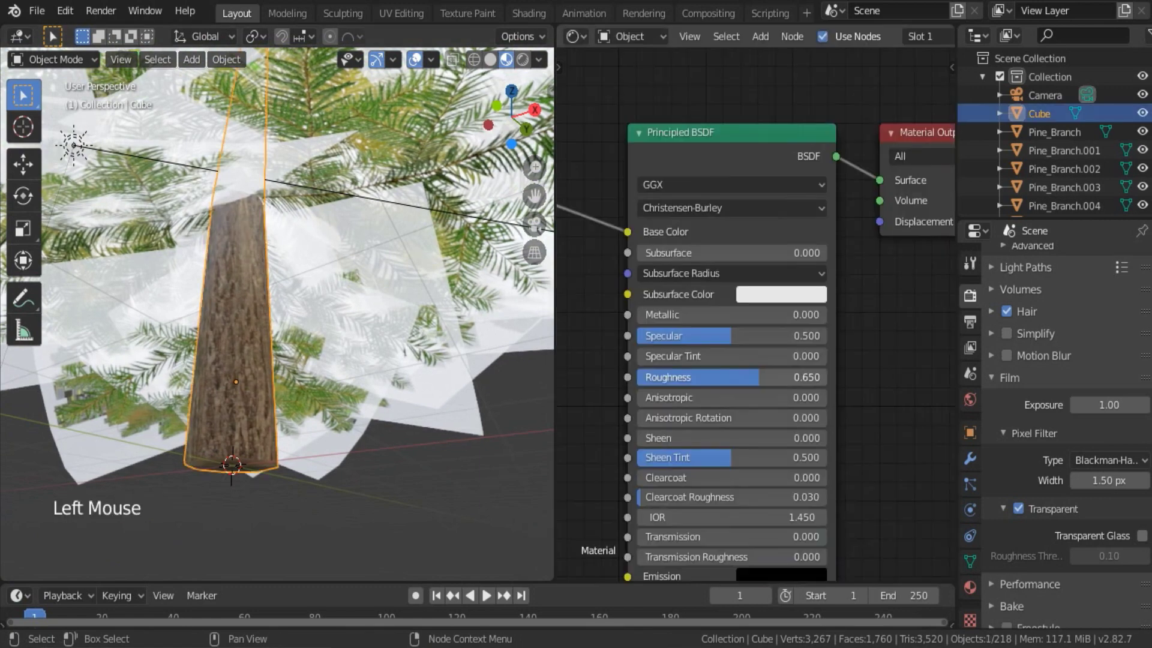
mouse_move(758, 376)
left_mouse_down()
mouse_move(803, 376)
mouse_move(774, 377)
left_mouse_up()
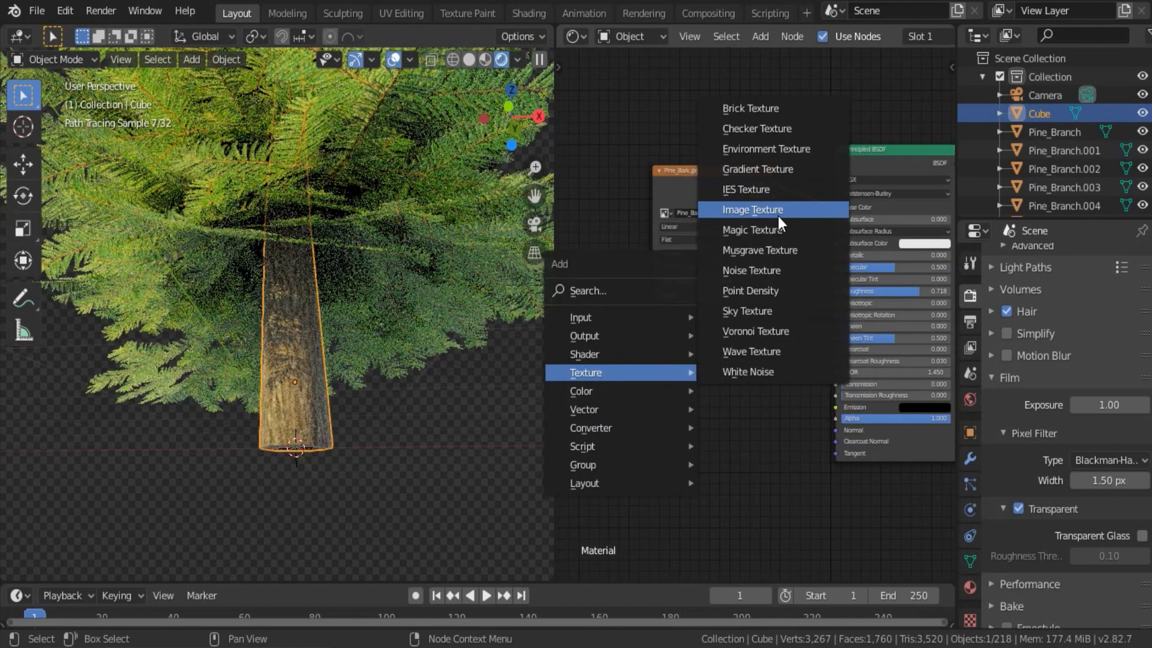
left_click(779, 216)
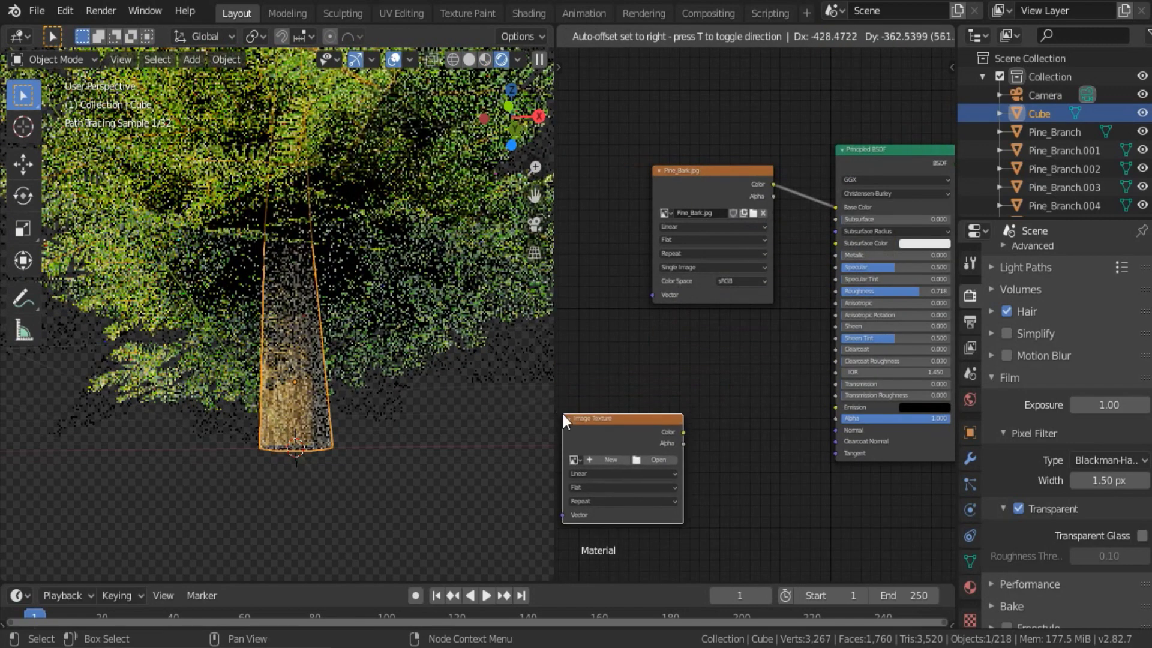
left_click(563, 414)
left_click(656, 460)
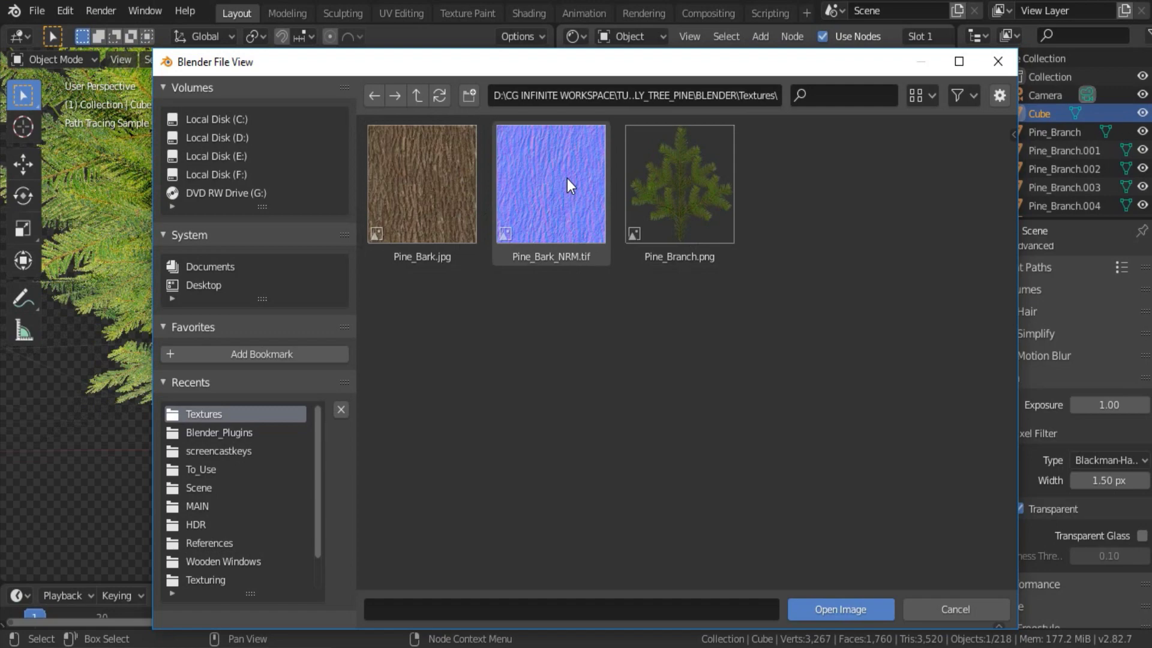
double_click(567, 178)
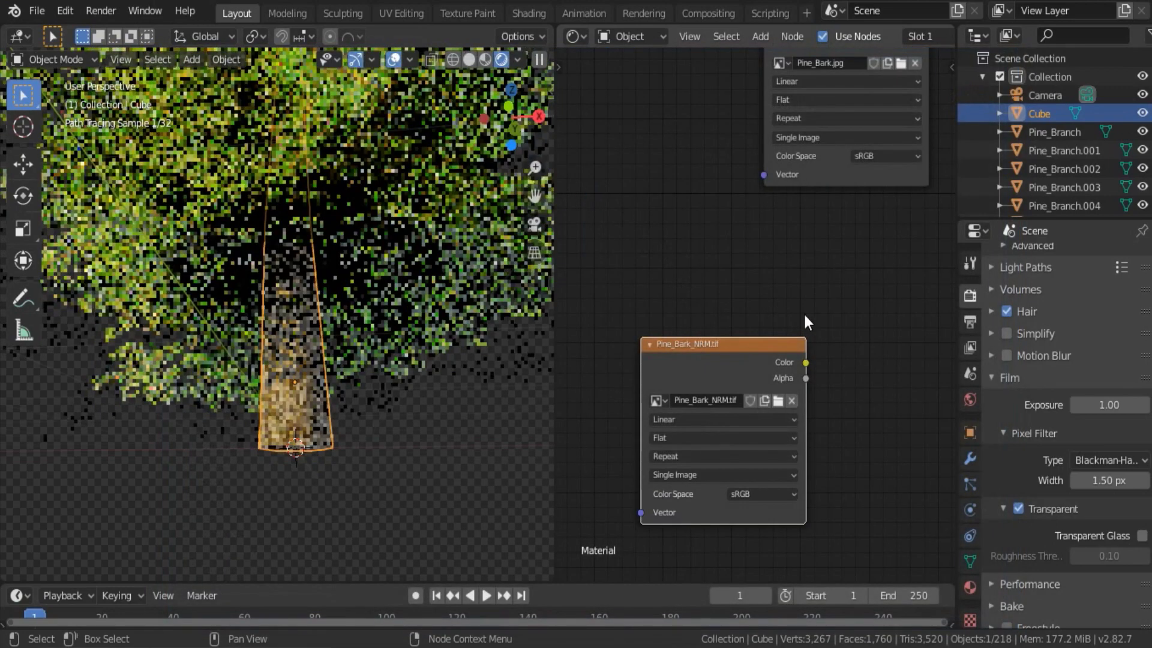
Route the normal map image through a Normal Map node into the Principled BSDF Normal input.
scroll(804, 317, "up", 2)
middle_click_drag(805, 317, 650, 287)
left_click_drag(651, 332, 700, 409)
left_click_drag(803, 333, 859, 331)
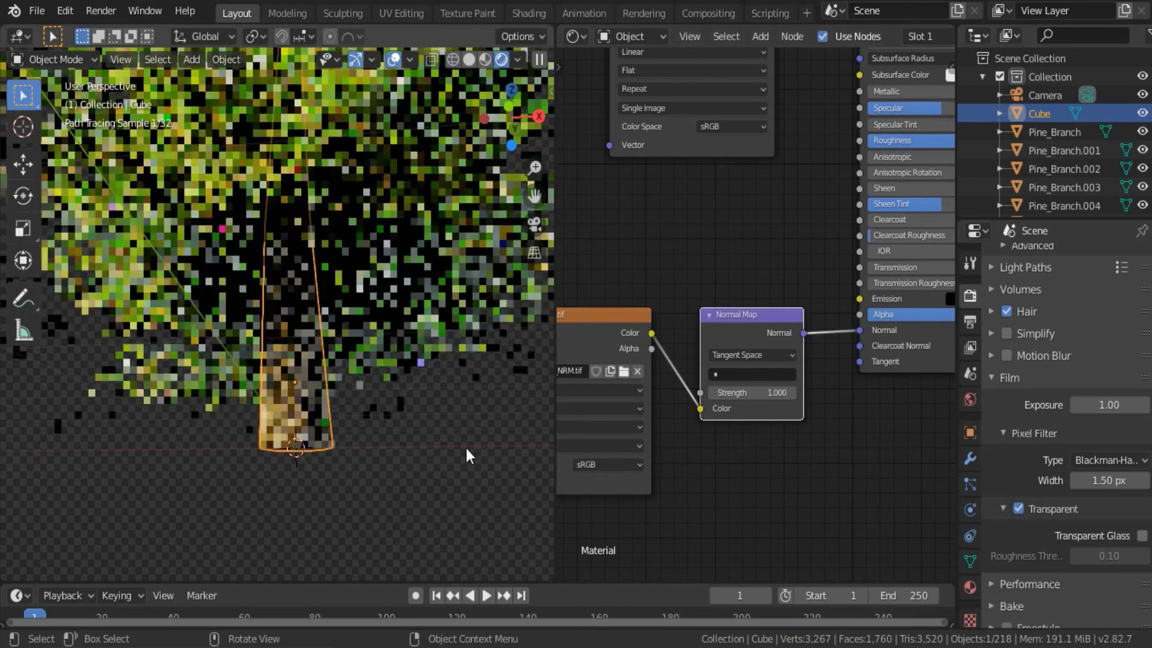
left_click(467, 449)
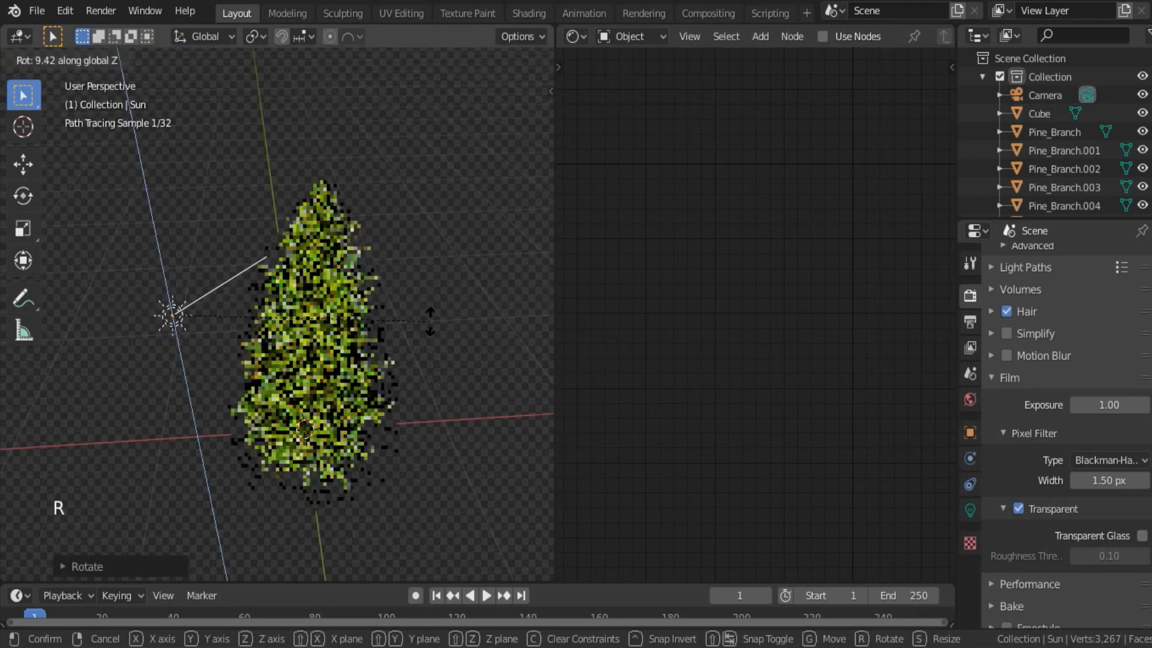
Confirm the sun's slight Z rotation and maximize the 3D view around the tree.
left_click(475, 339)
scroll(475, 339, "down", 3)
middle_click_drag(462, 372, 613, 325)
key("ctrl+space")
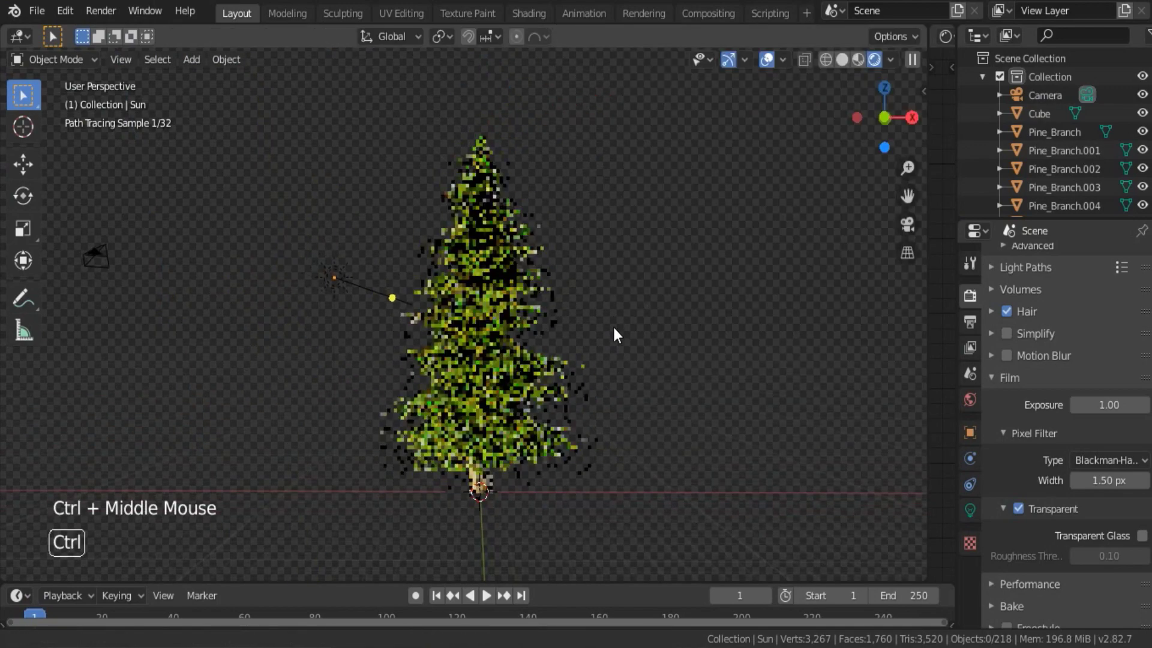
middle_click_drag(643, 366, 624, 366, "shift")
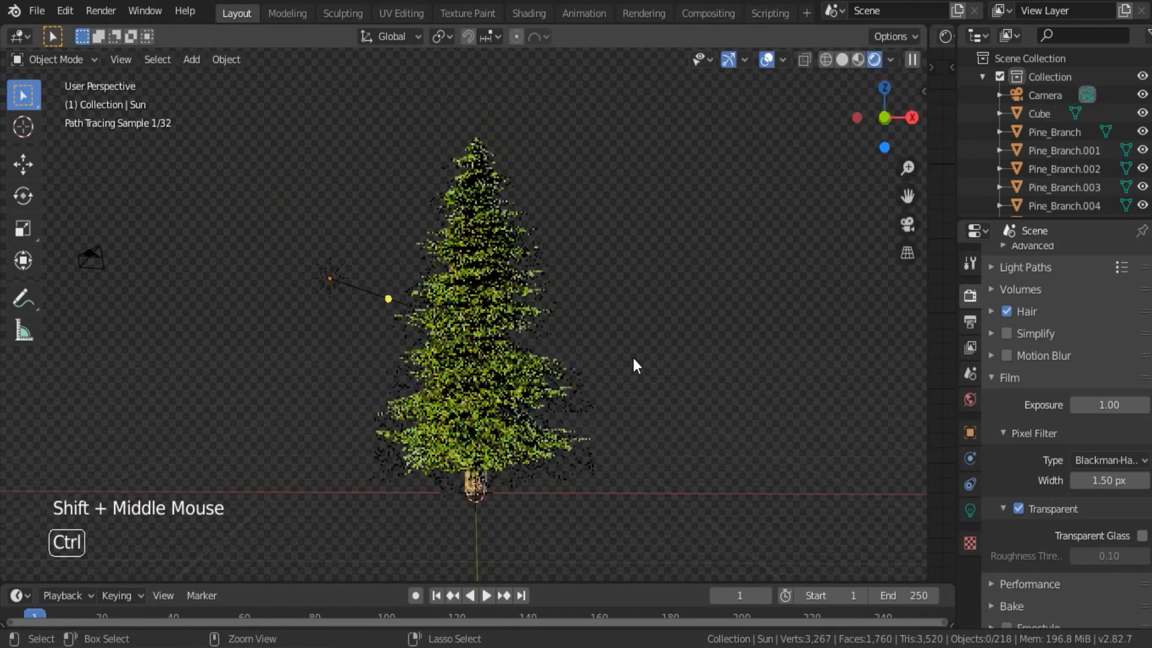
Align the camera to the current view and move it so the whole pine is framed.
key("ctrl+alt+KP_0")
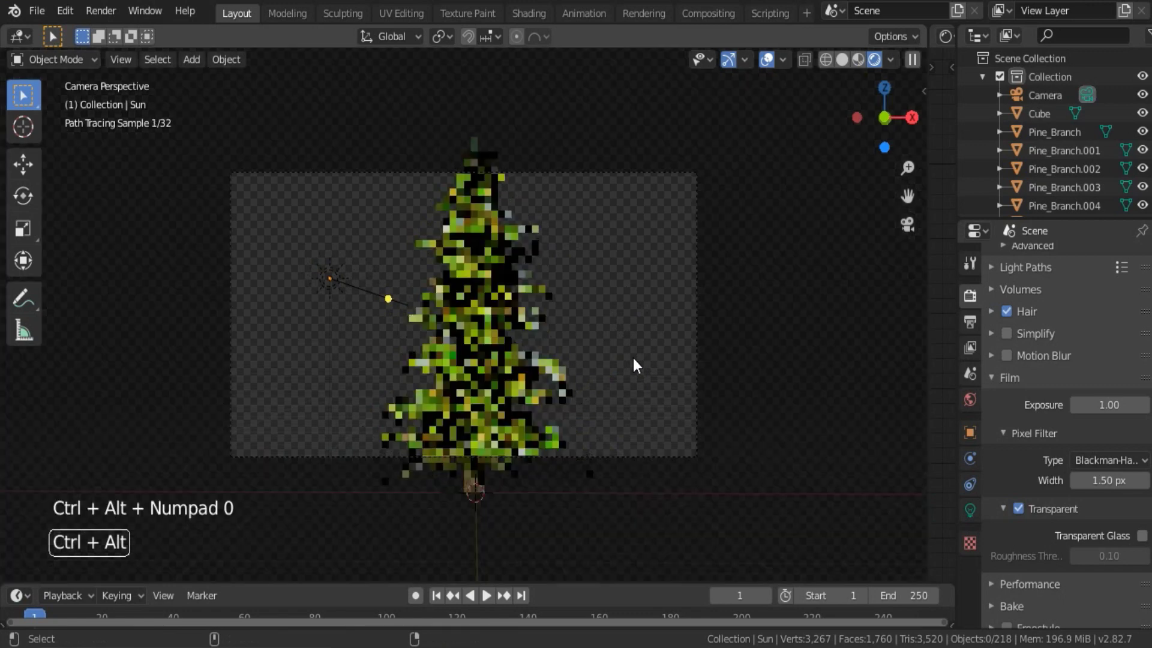
left_click(696, 284)
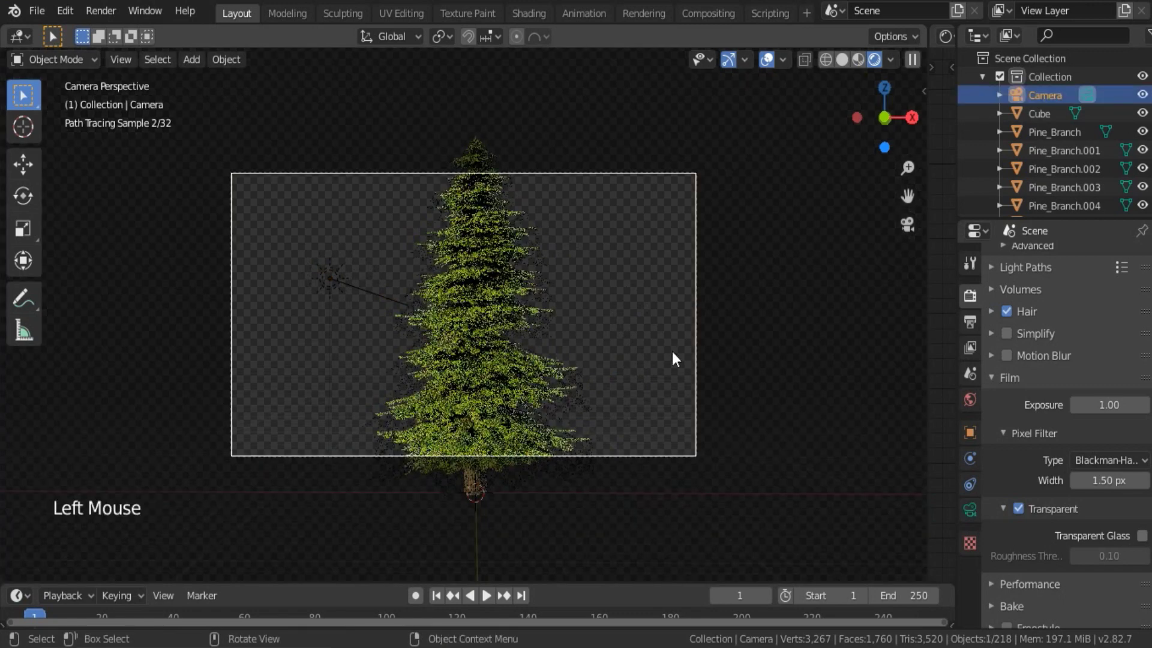
key("g")
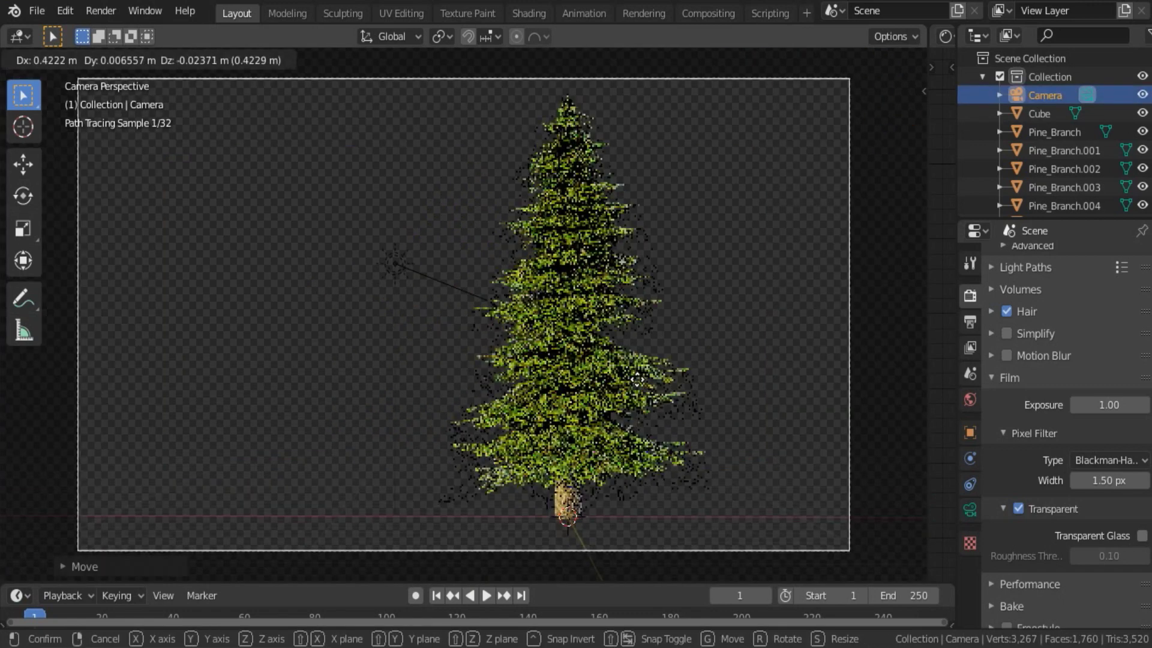
left_click(637, 380)
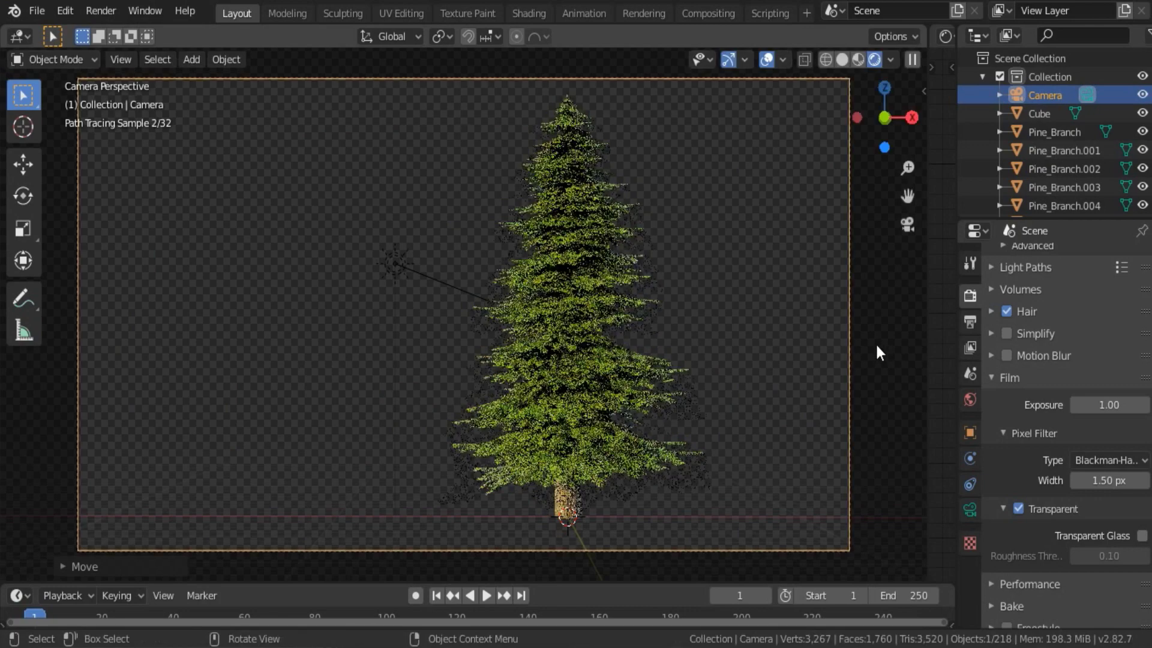
Nudge several branch planes up along Z, then rotate Pine_Branch.023 and shrink it to about 0.93.
key("a")
key("g")
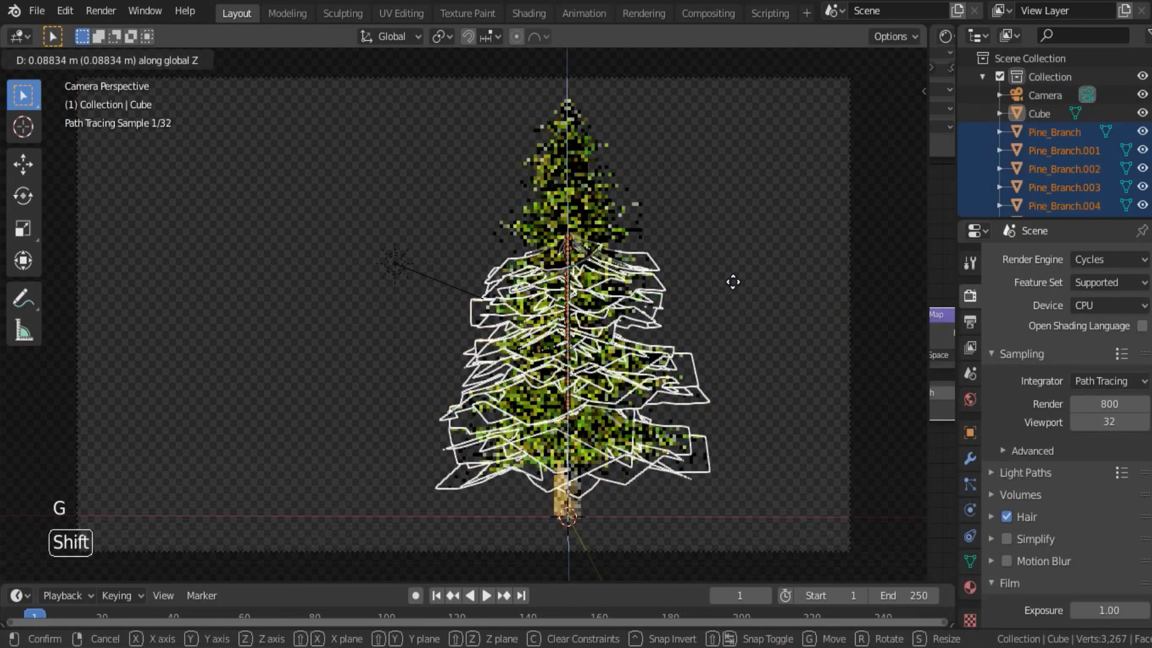
triple_click(732, 291)
key("r")
left_click(735, 298)
key("s")
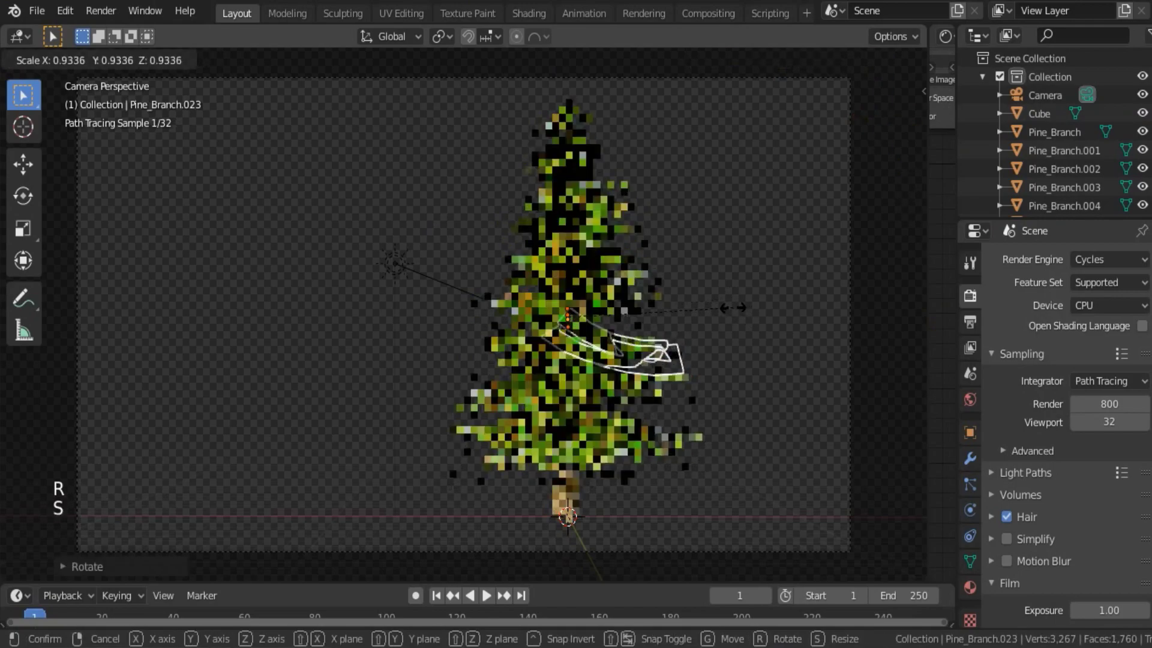
Set the final render samples to 800.
left_click(741, 294)
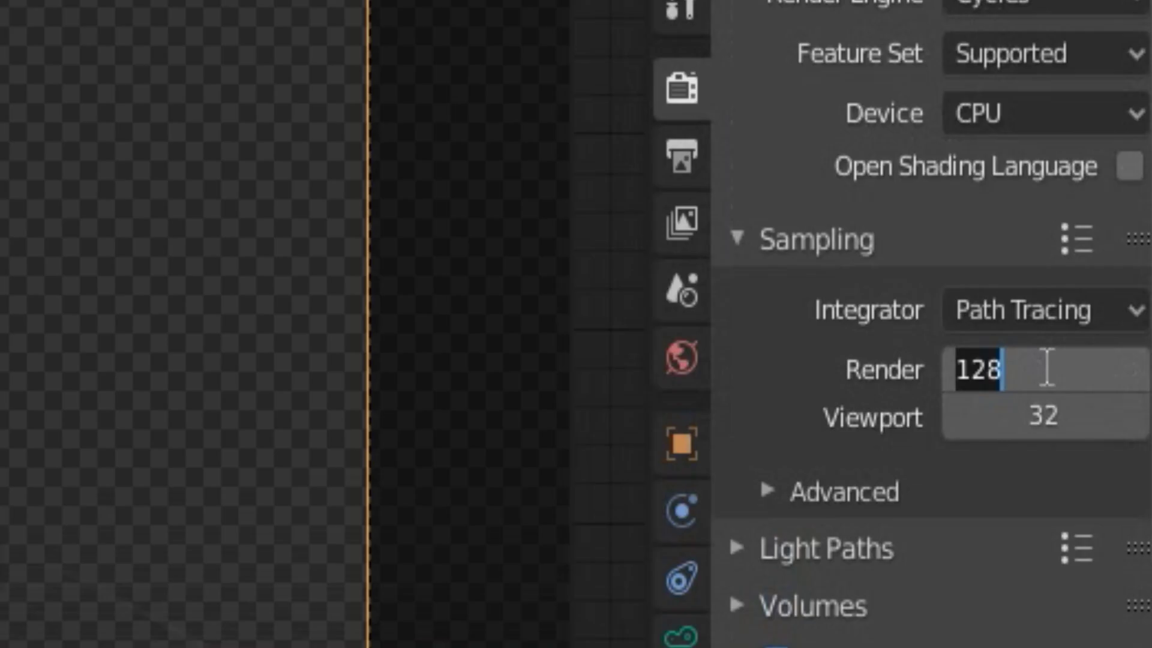
type("800")
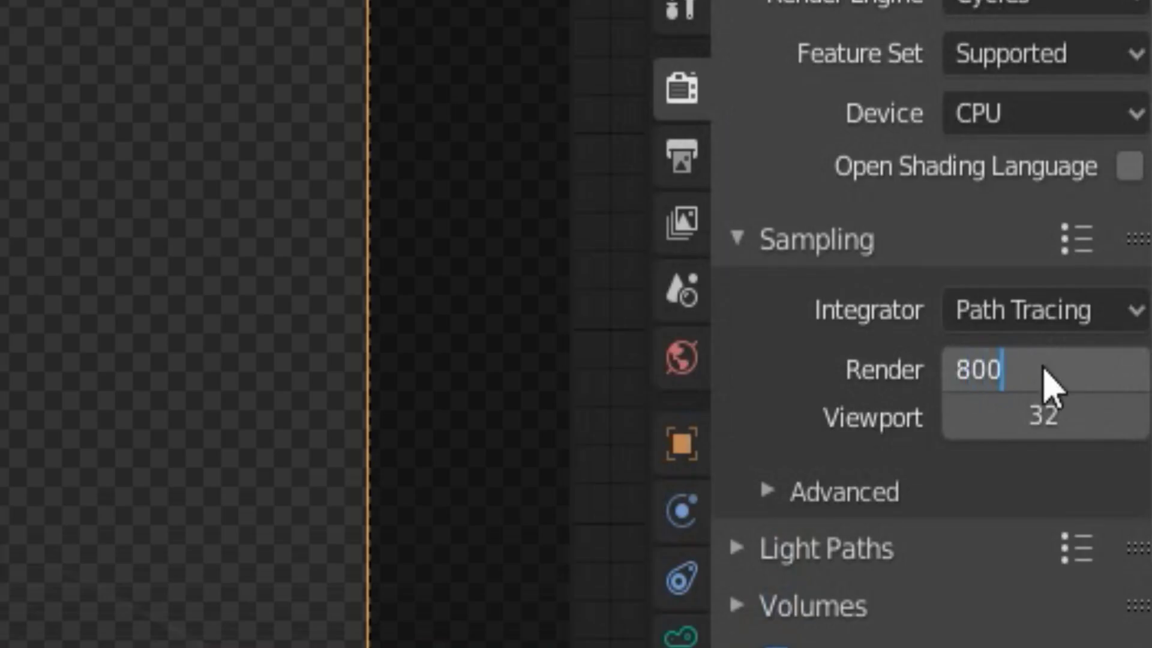
key("Return")
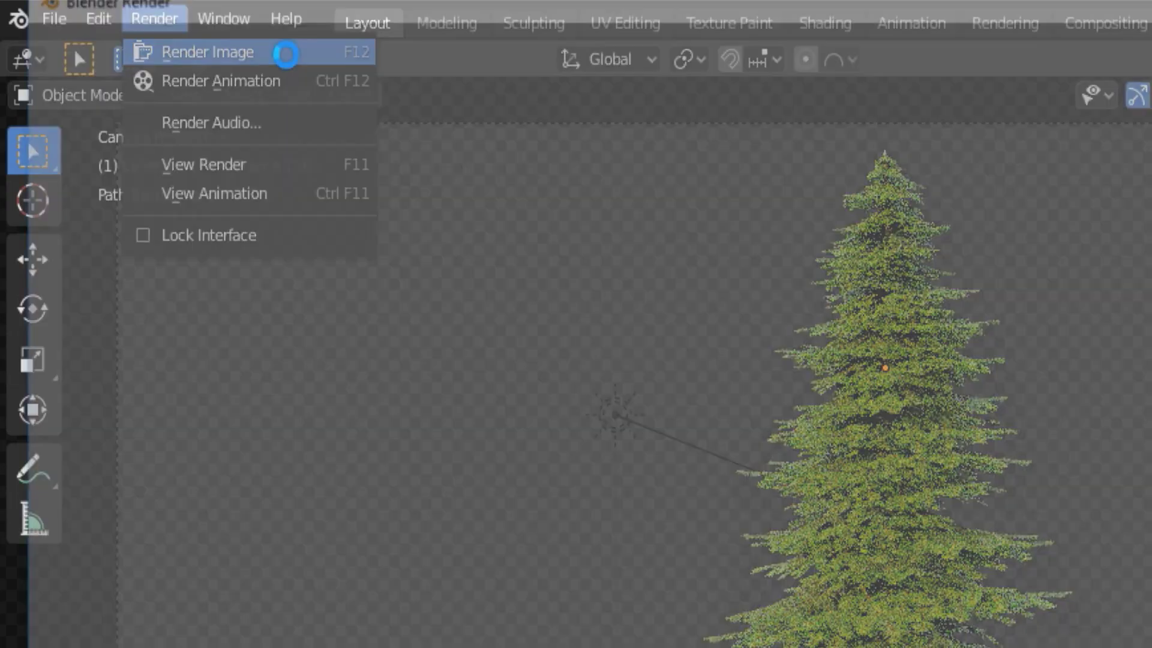